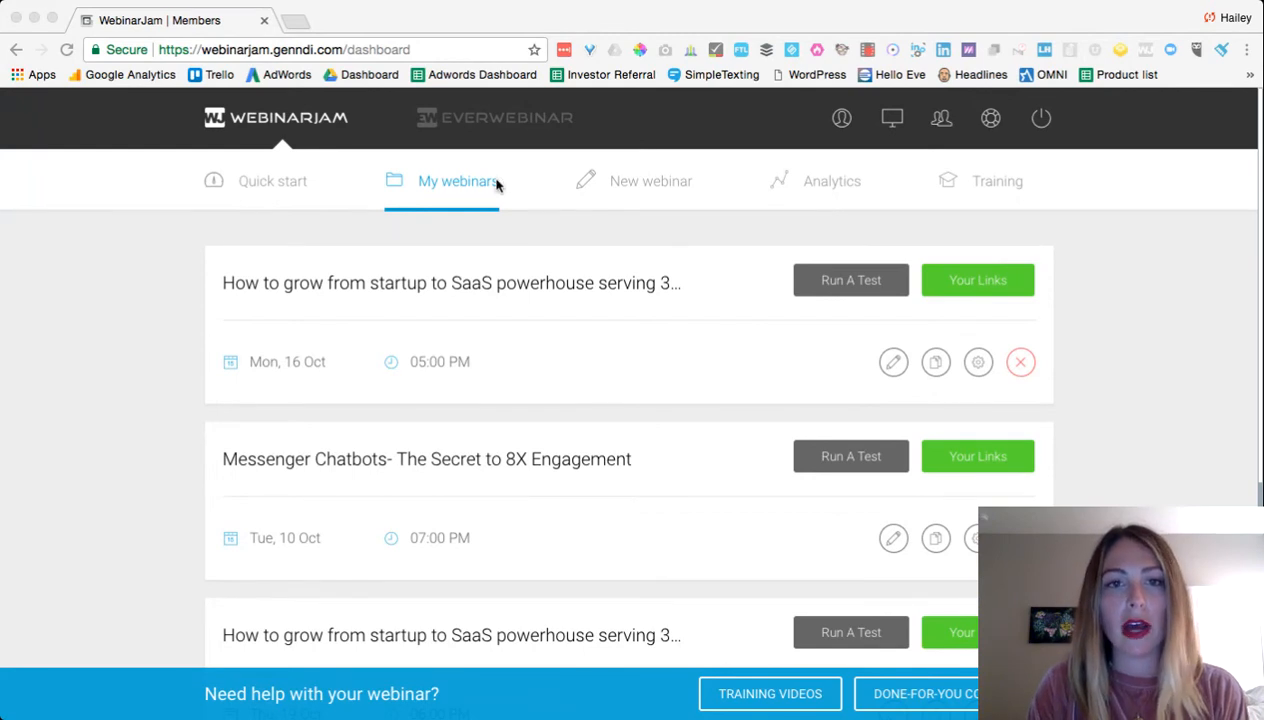
Step: Create a new webinar using Full Configuration and name it "How to make a Webinar" in the basic configuration
click(645, 187)
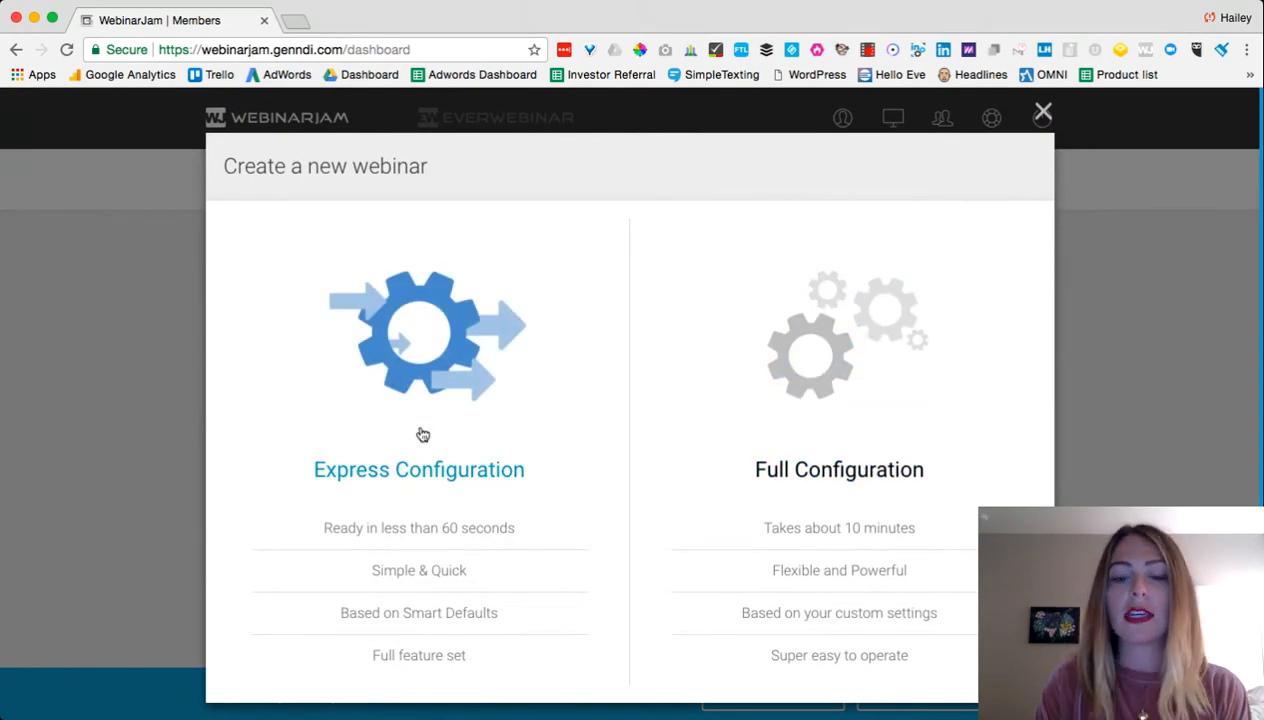
click(839, 386)
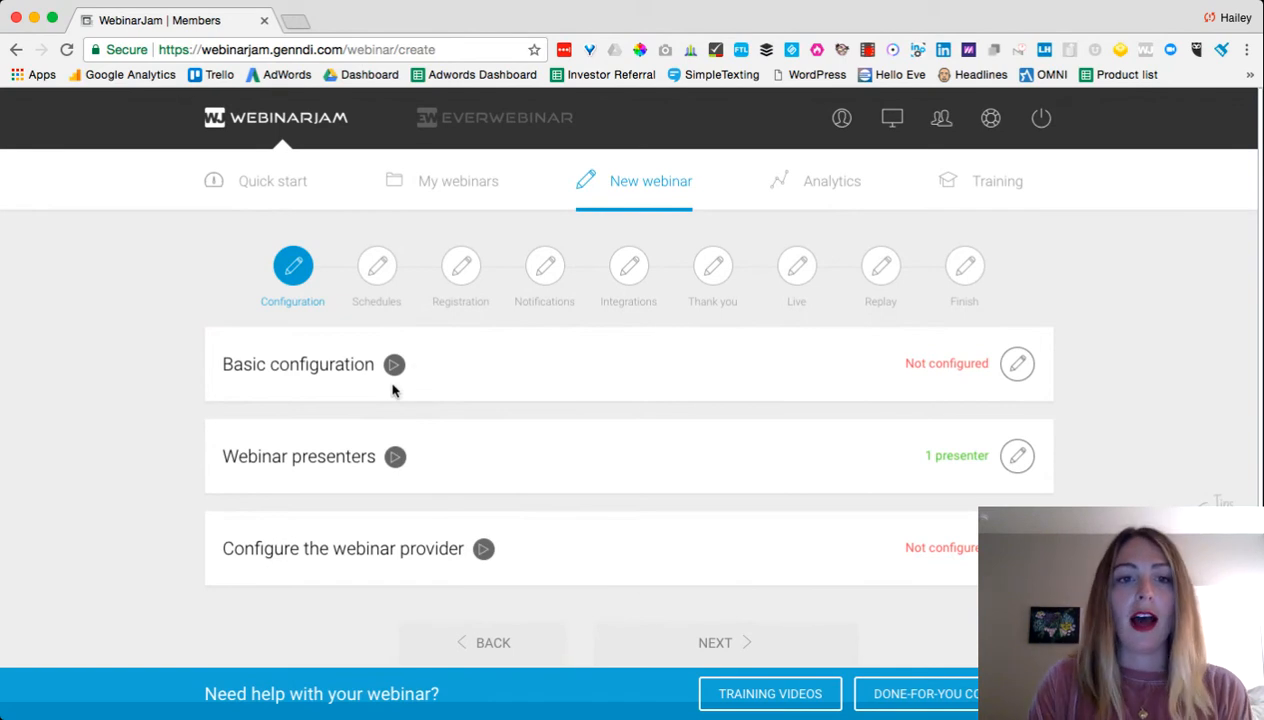
click(1017, 364)
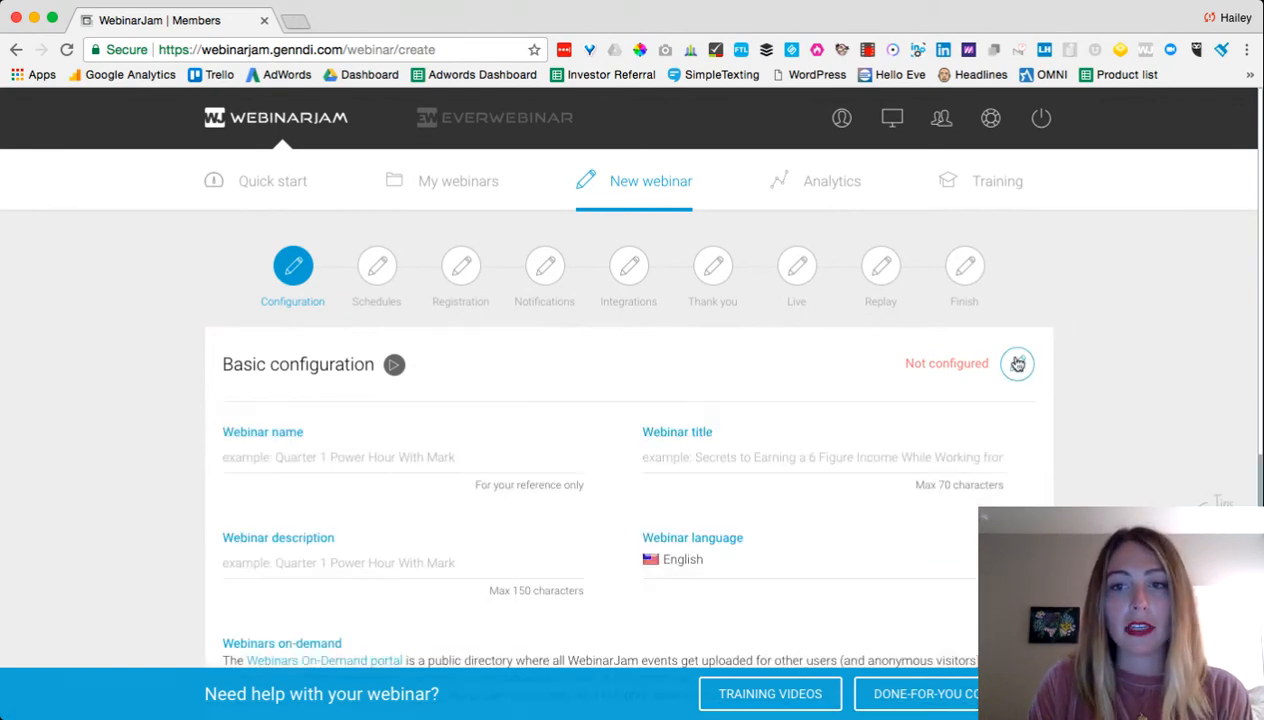
scroll(446, 462, down, 1)
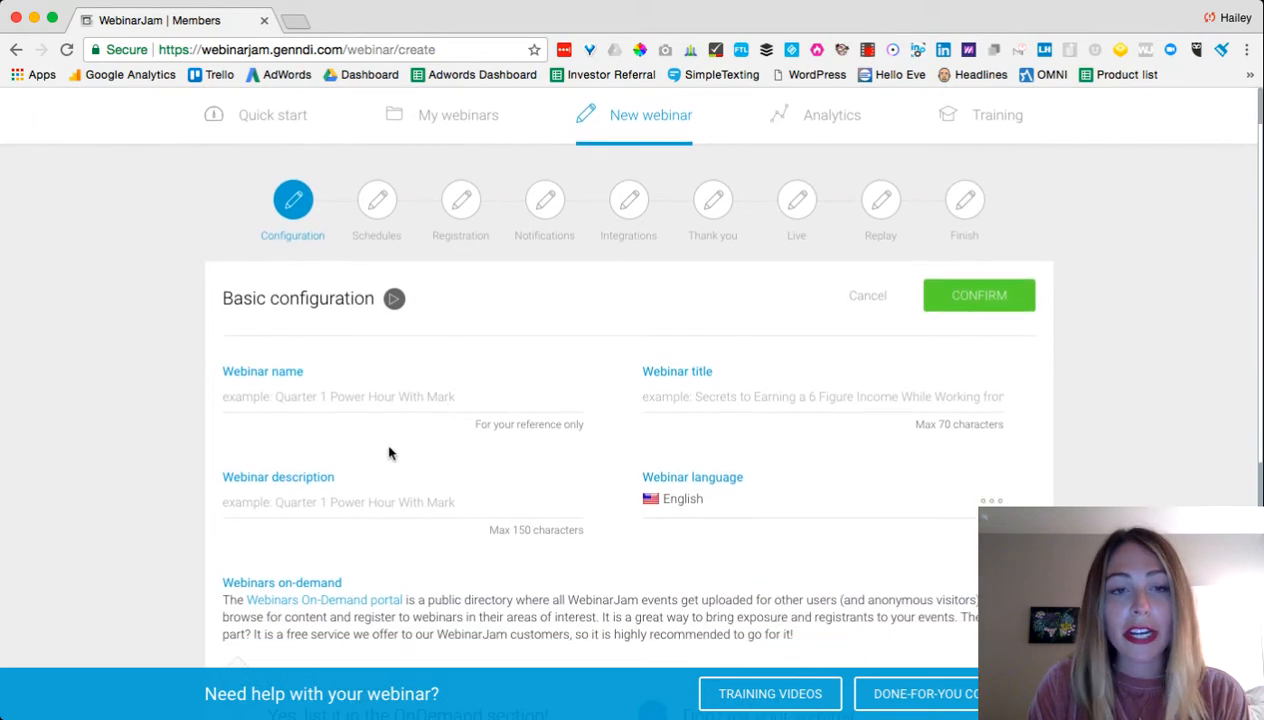
click(343, 406)
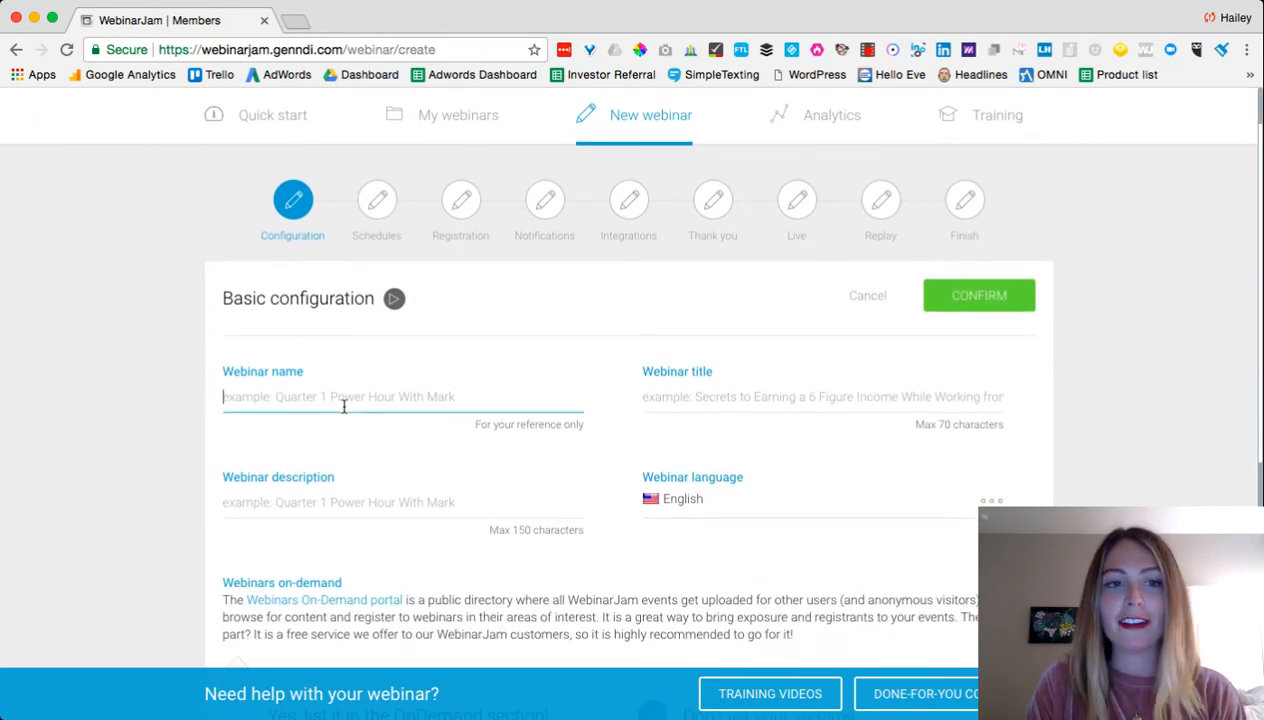
text(How to make a Webinar)
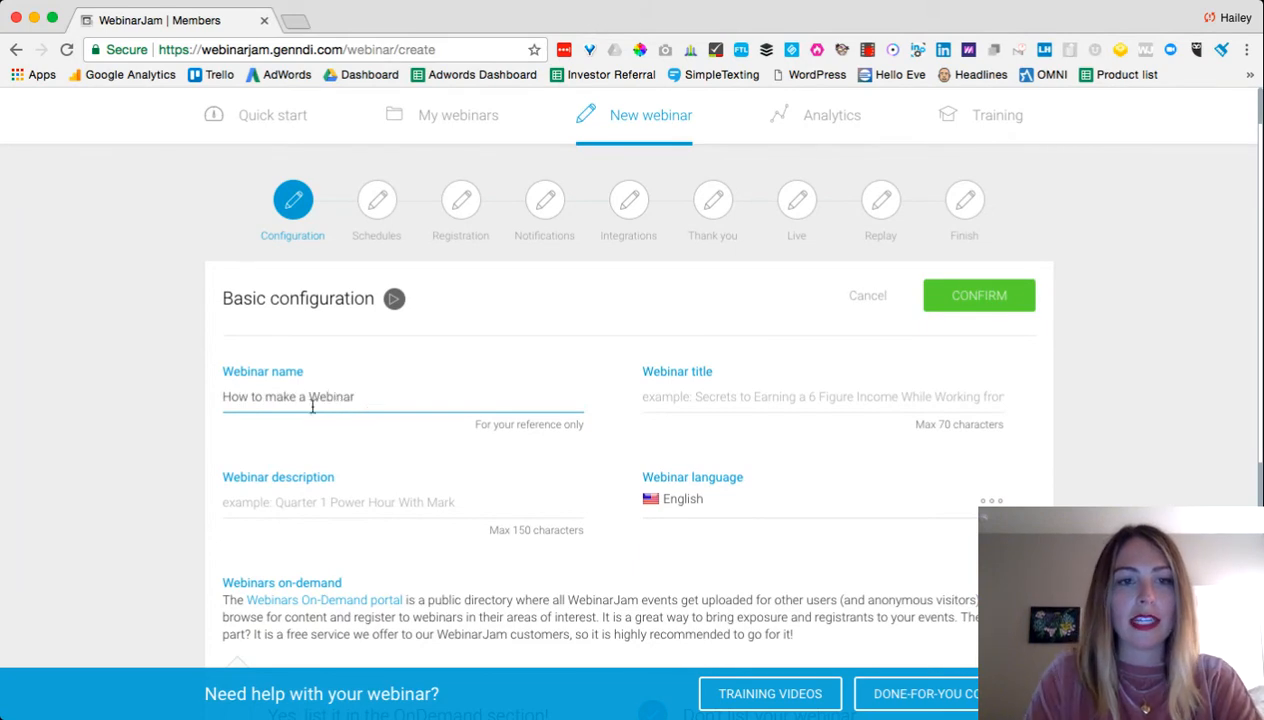
Step: Copy the webinar name into the webinar title so it also reads "How to make a Webinar"
triple_click(306, 398)
key(super+c)
click(678, 392)
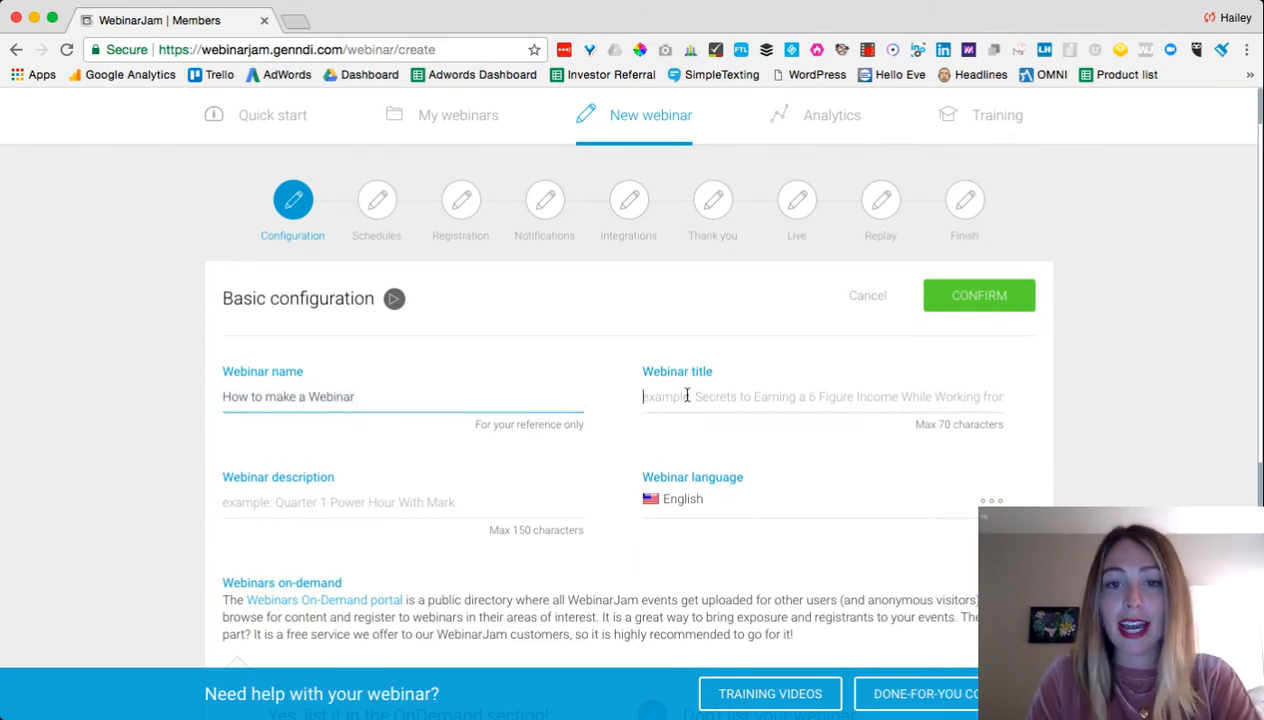
key(super+v)
Step: Describe the webinar as the host showing how to make a webinar using WebinarJam, and confirm the basic configuration
click(387, 502)
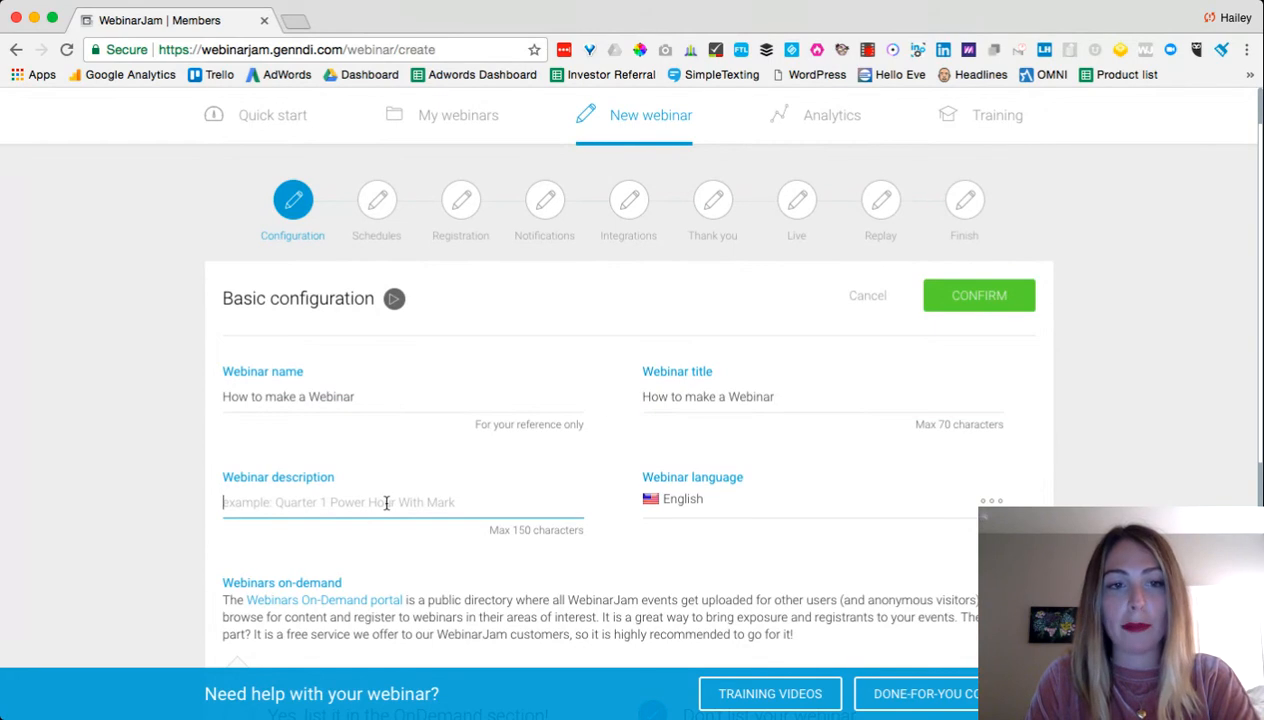
text(Hailey shows us how to make a webinar using webinarJam)
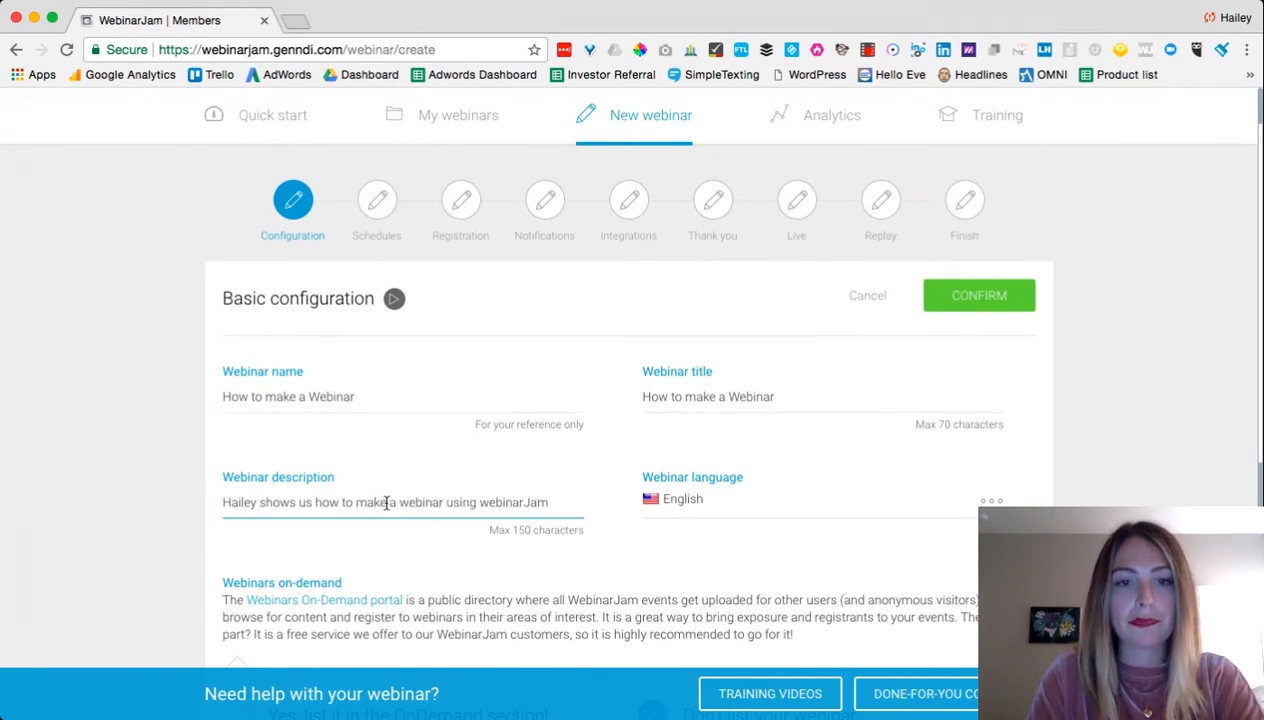
click(486, 502)
key(BackSpace)
text(W)
scroll(652, 464, down, 3)
scroll(652, 464, down, 4)
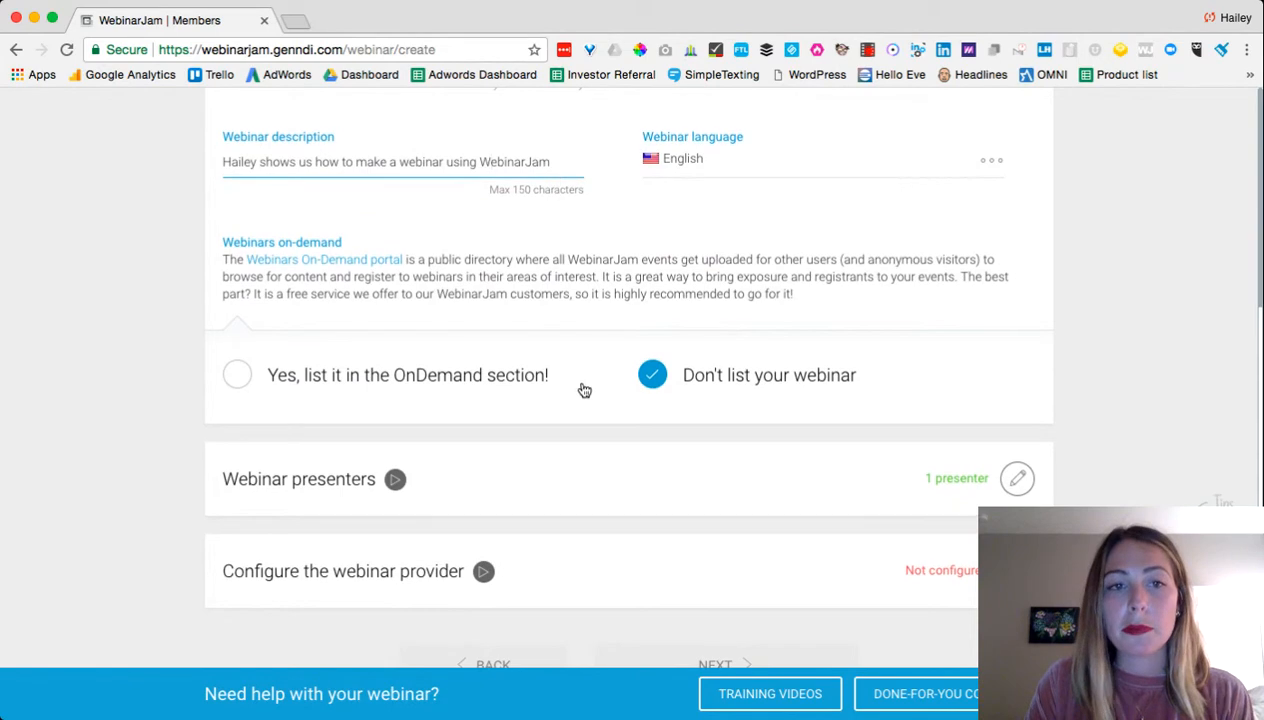
scroll(581, 389, up, 3)
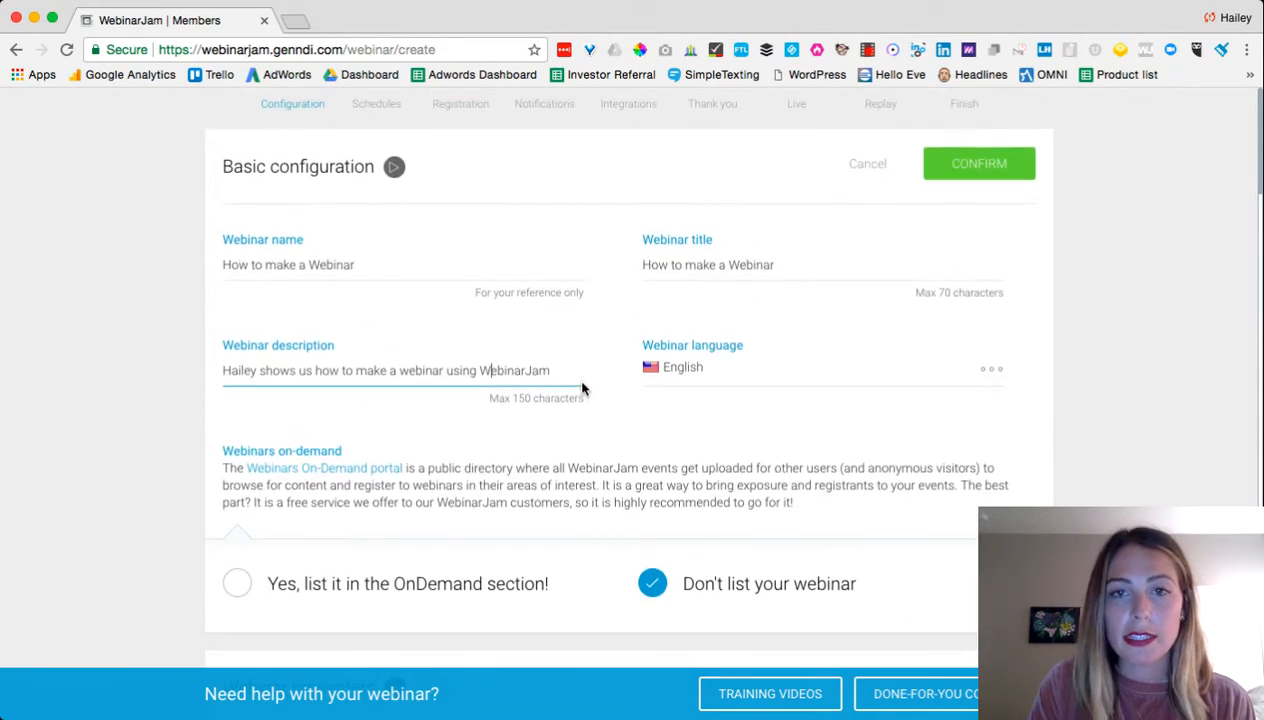
click(982, 170)
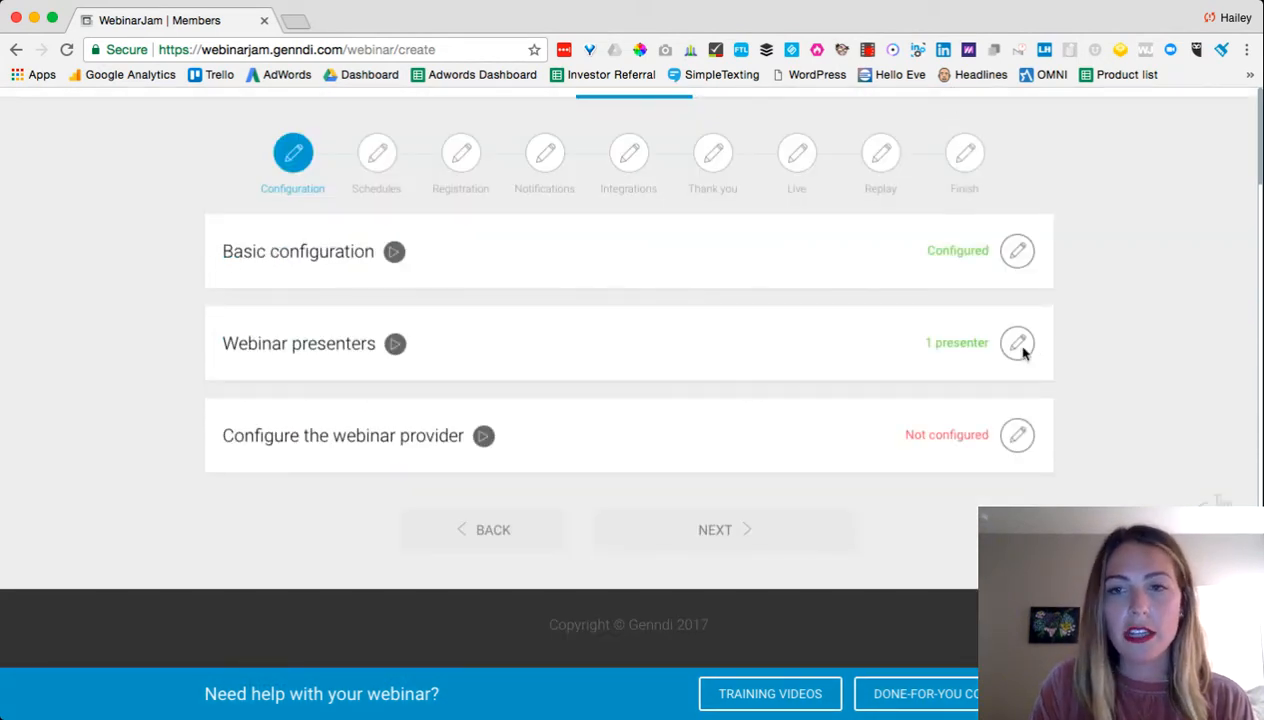
Step: Open the webinar presenters settings and confirm the existing webinar host as the only presenter
click(1017, 344)
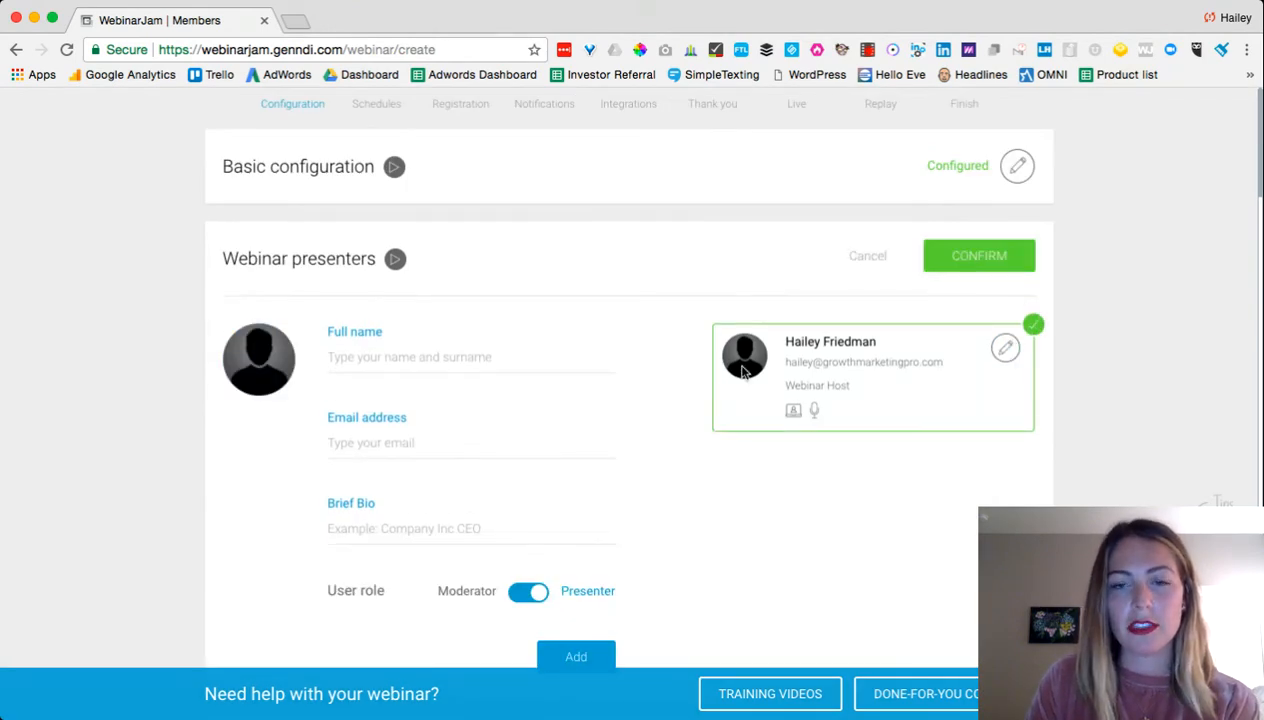
scroll(742, 372, down, 2)
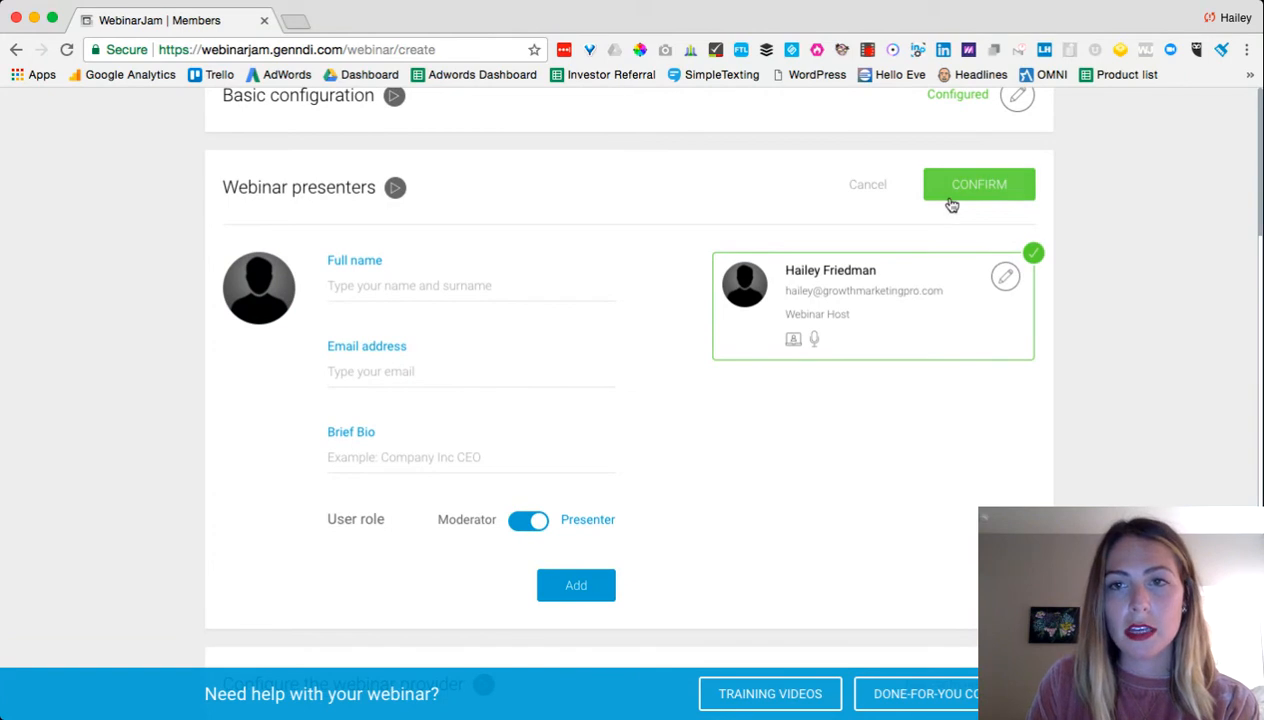
click(951, 200)
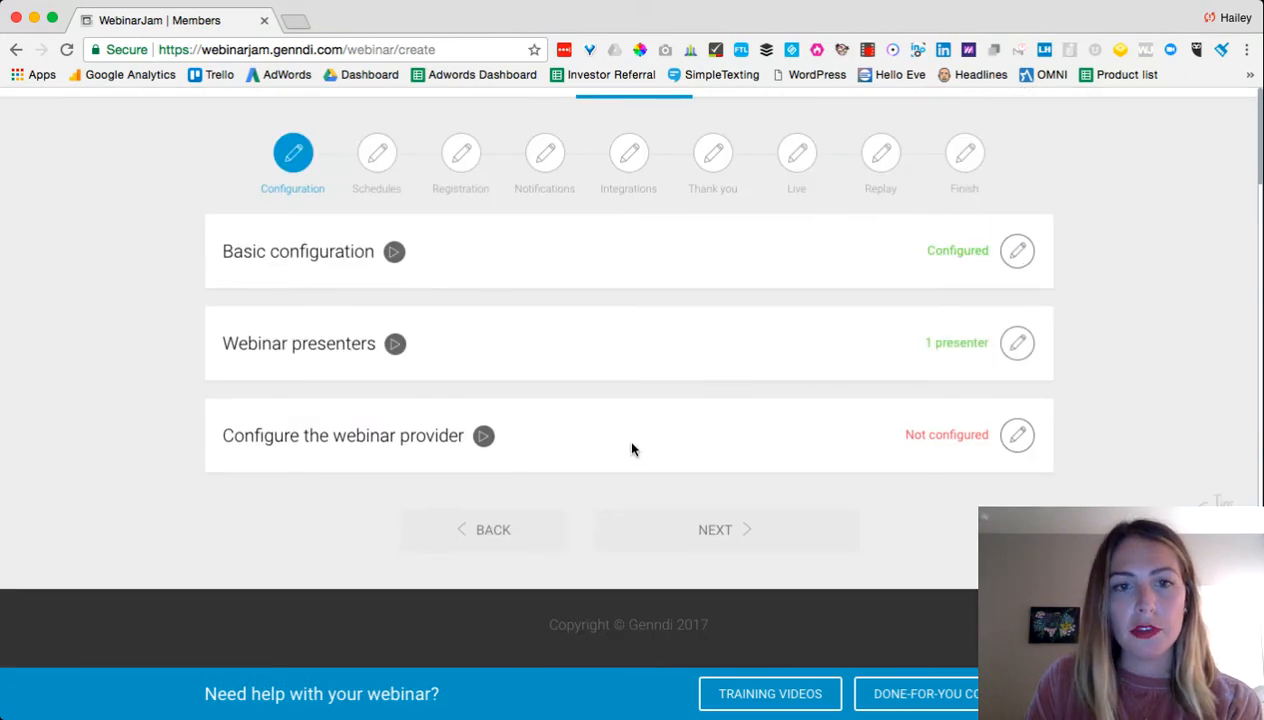
Step: Set the webinar provider to JamCast, confirm it, and proceed to the Schedules stage
click(1016, 438)
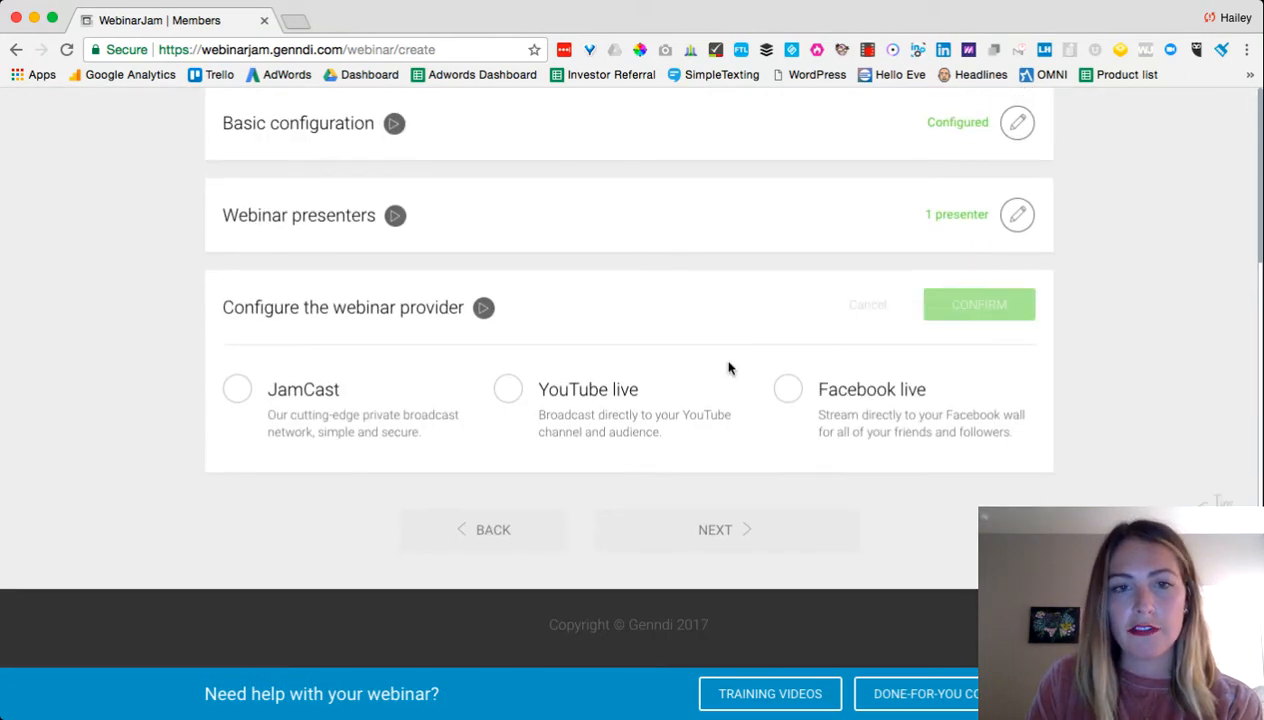
click(240, 393)
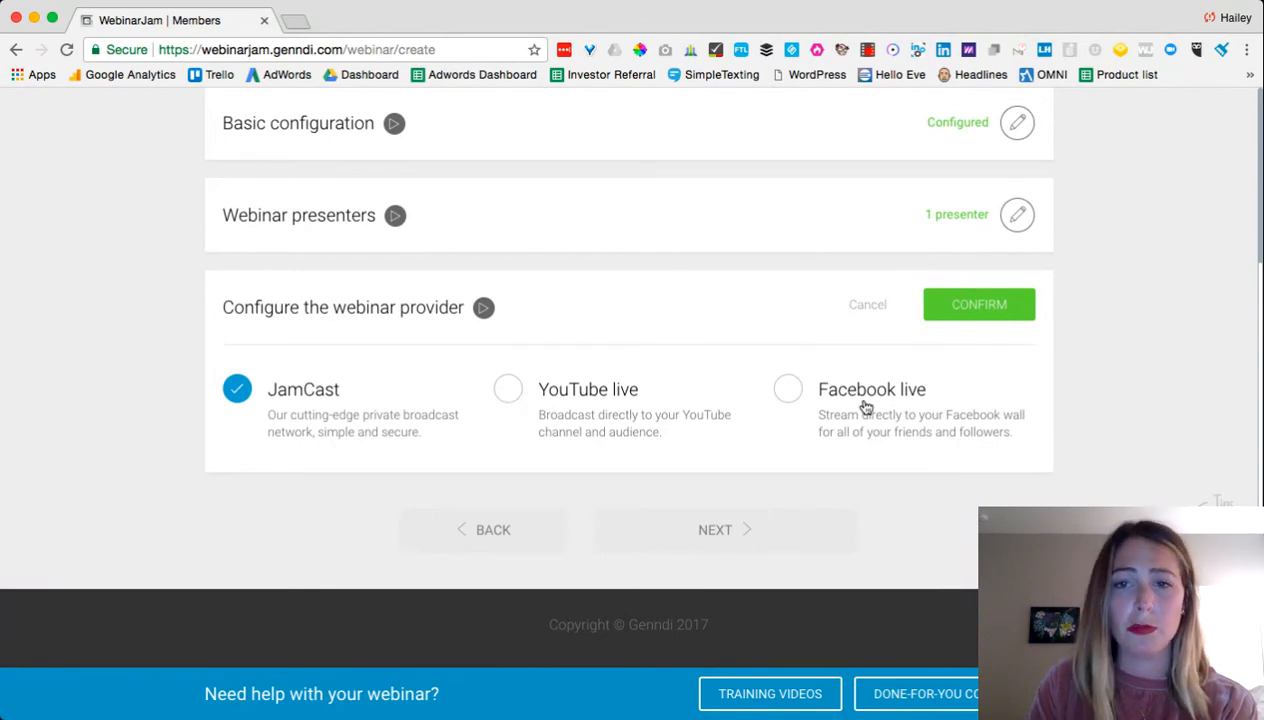
click(959, 306)
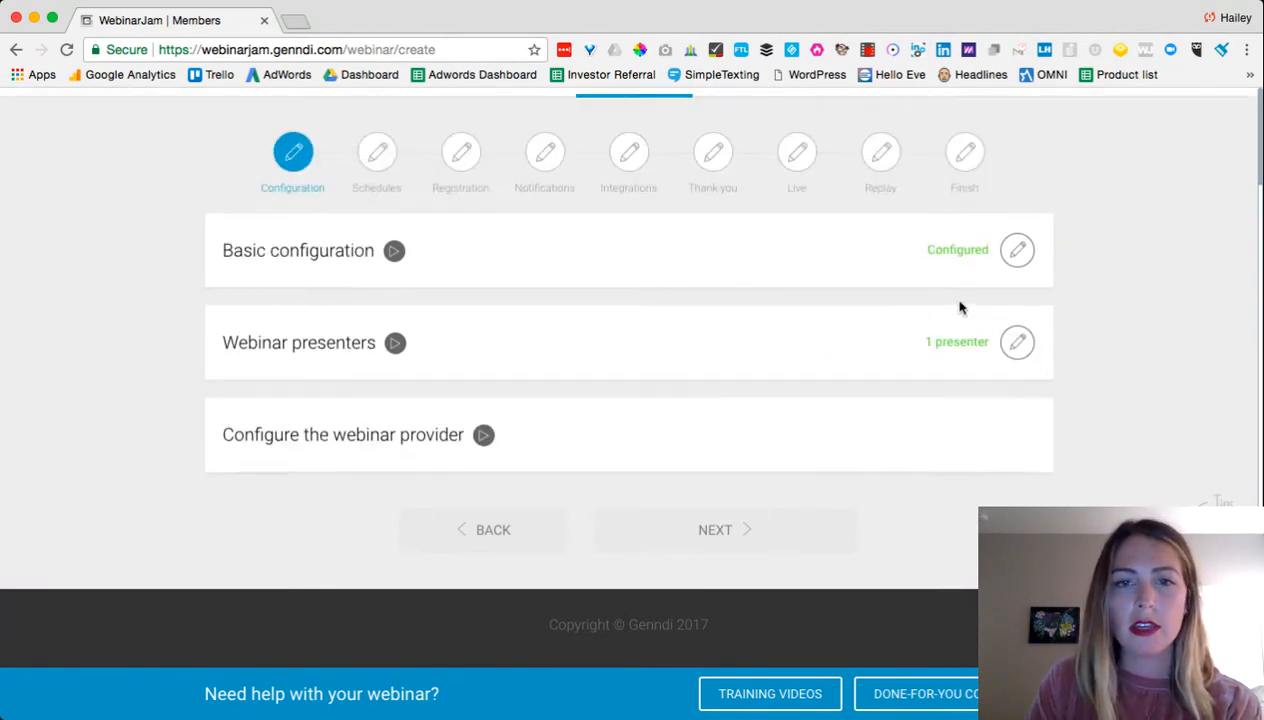
click(726, 532)
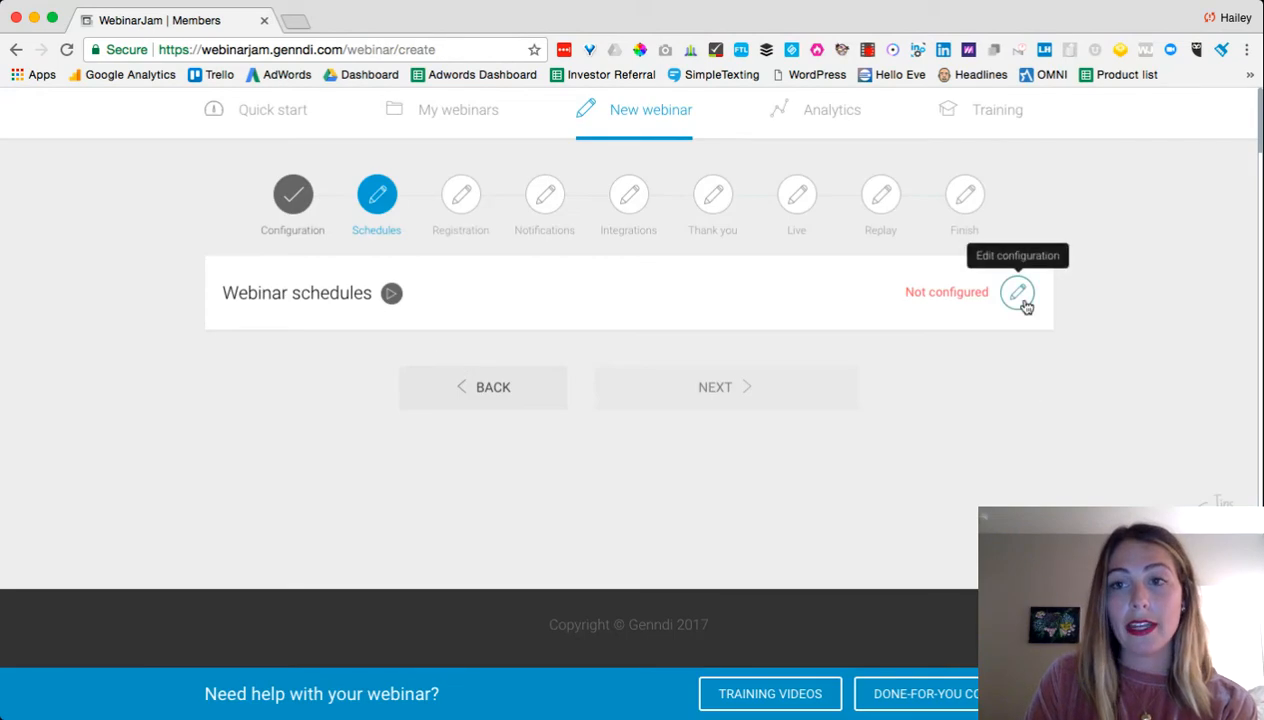
Step: Set the webinar to be scheduled as a single presentation dated 2017-11-08
click(1019, 293)
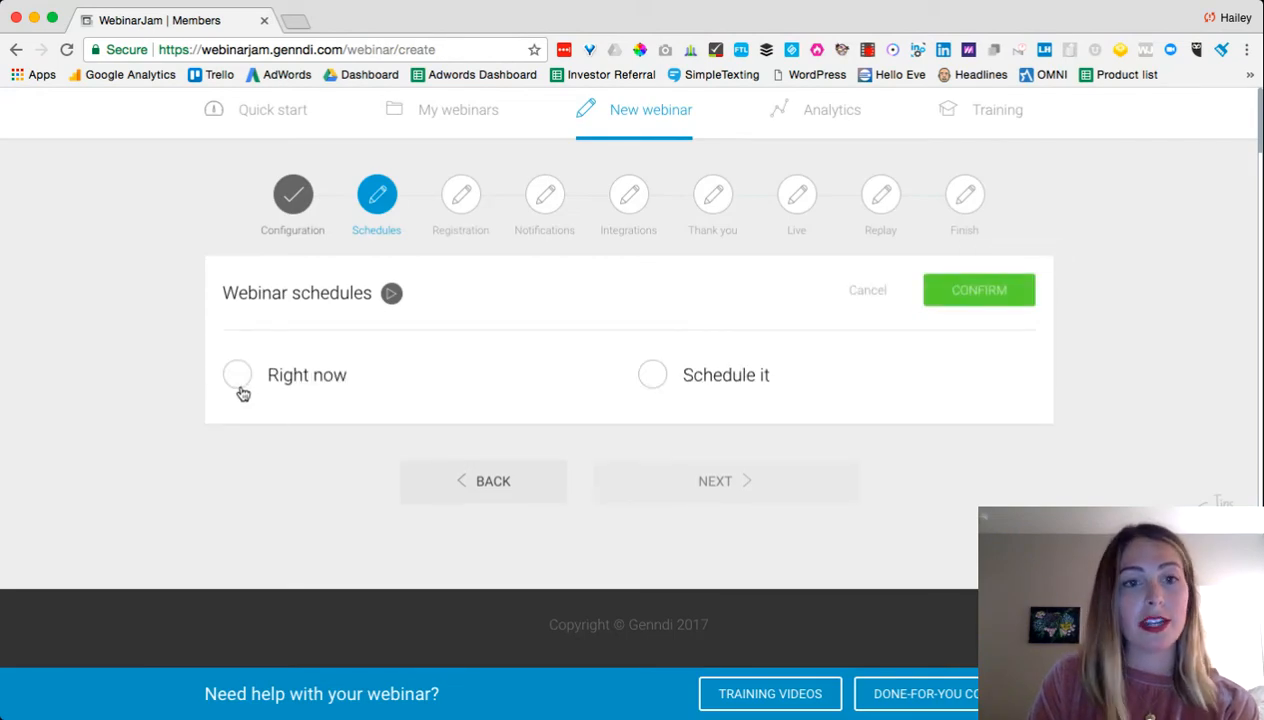
click(653, 380)
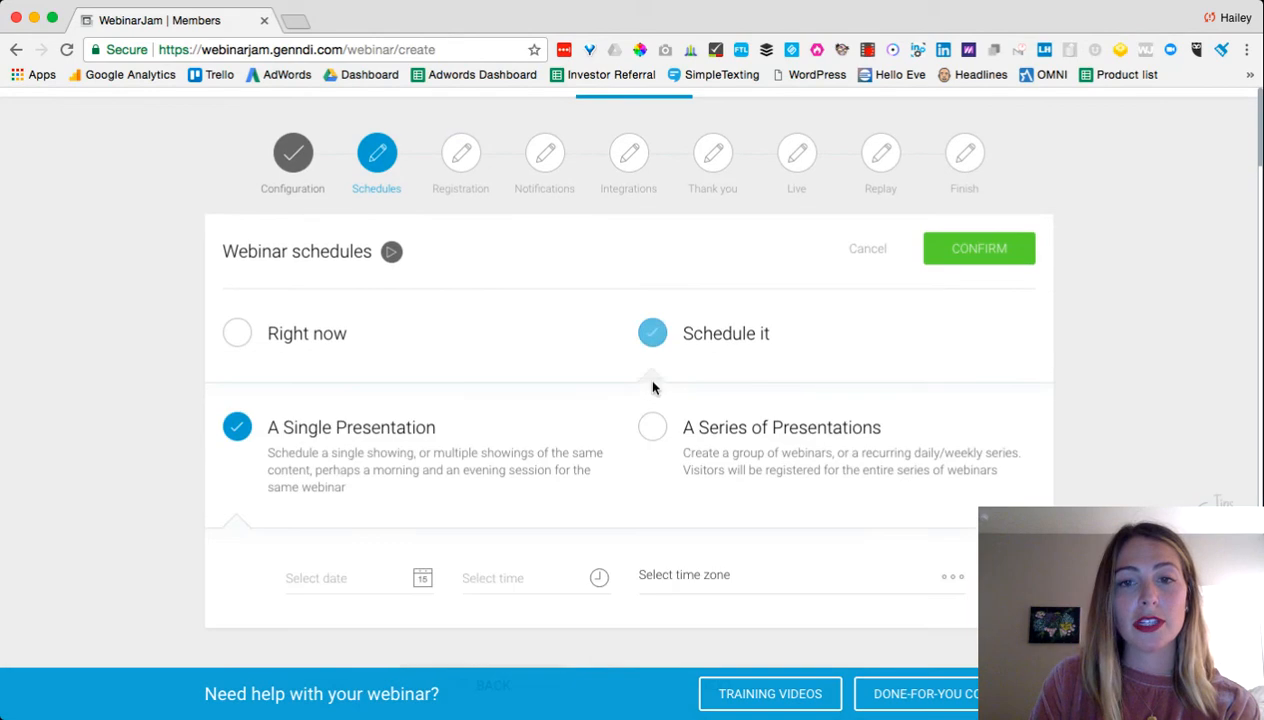
scroll(336, 465, down, 1)
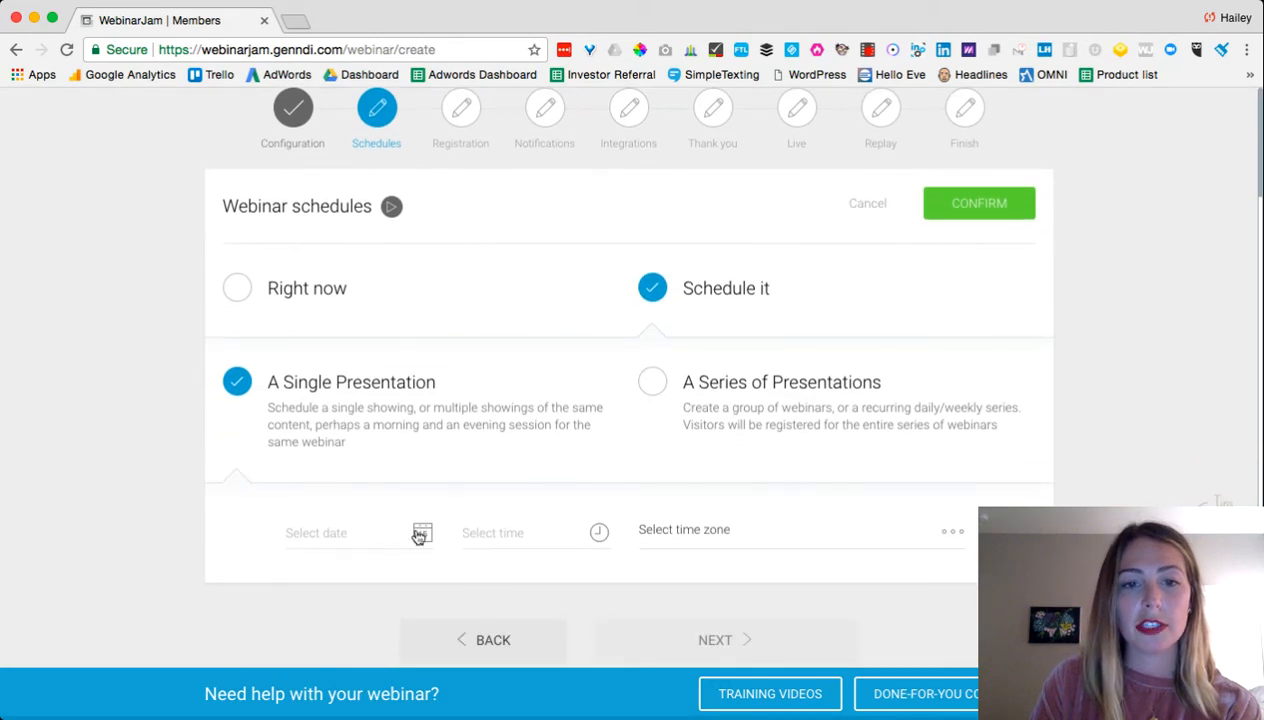
click(420, 534)
click(376, 404)
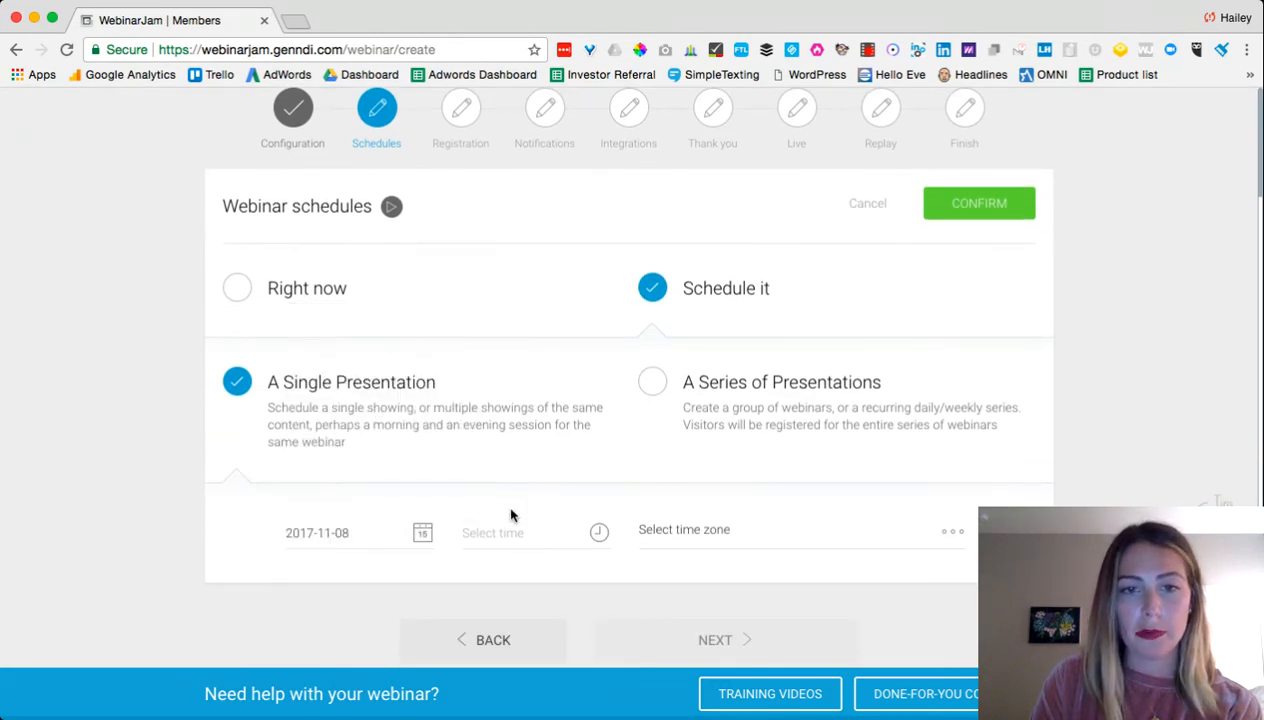
Step: Set the session's start time to 2:00 PM in the Pacific Time (US and Canada) zone
click(522, 532)
click(483, 428)
click(582, 426)
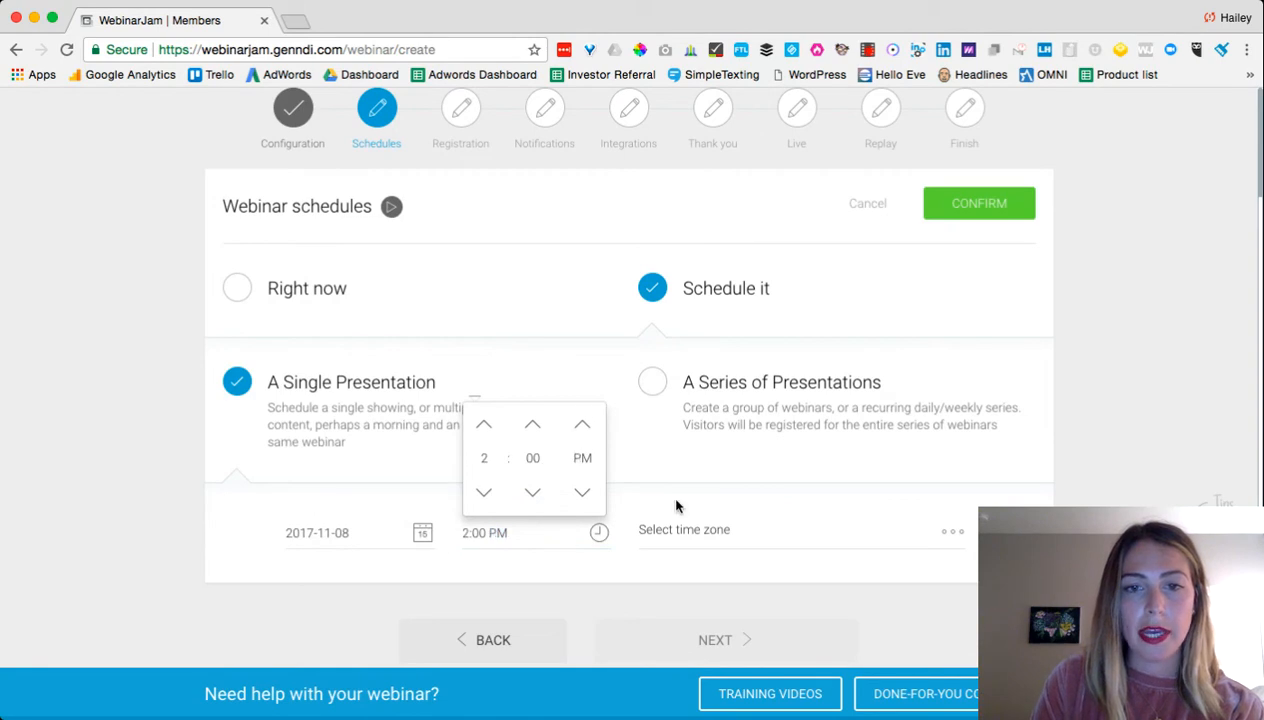
click(700, 527)
click(733, 598)
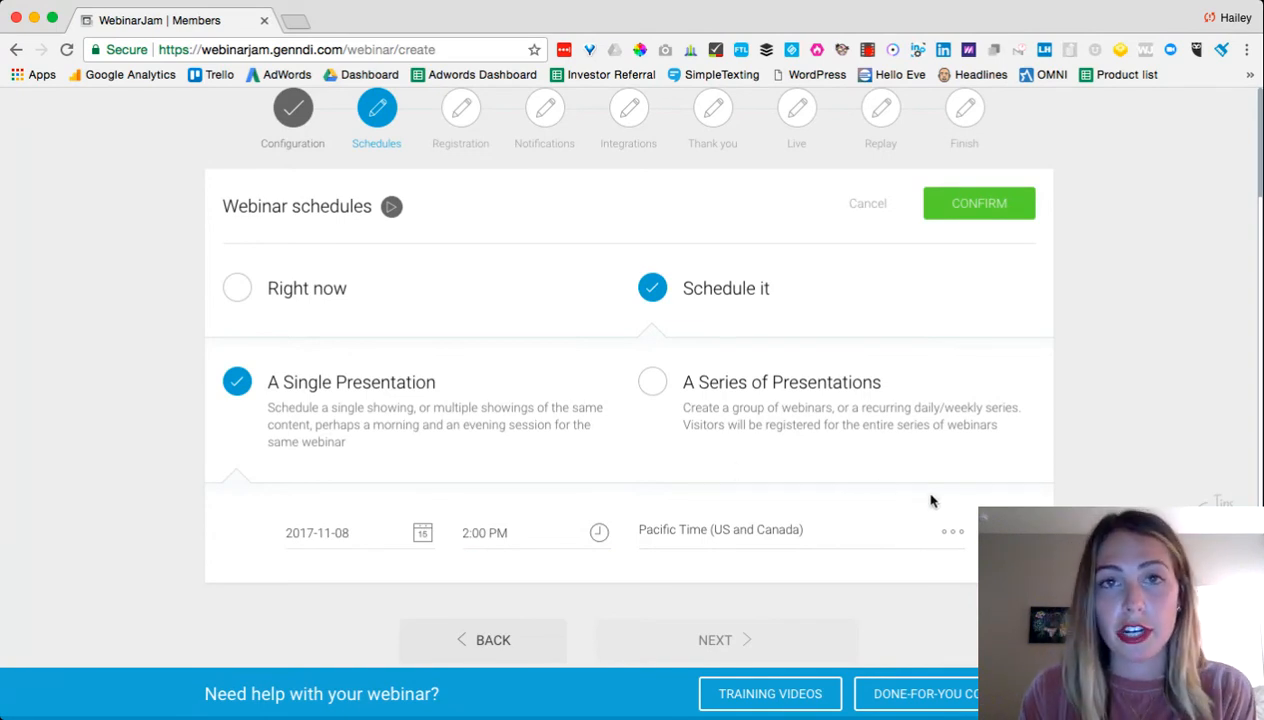
Step: Add the session to the webinar schedule, confirm the schedule, and proceed to the Registration stage
click(952, 531)
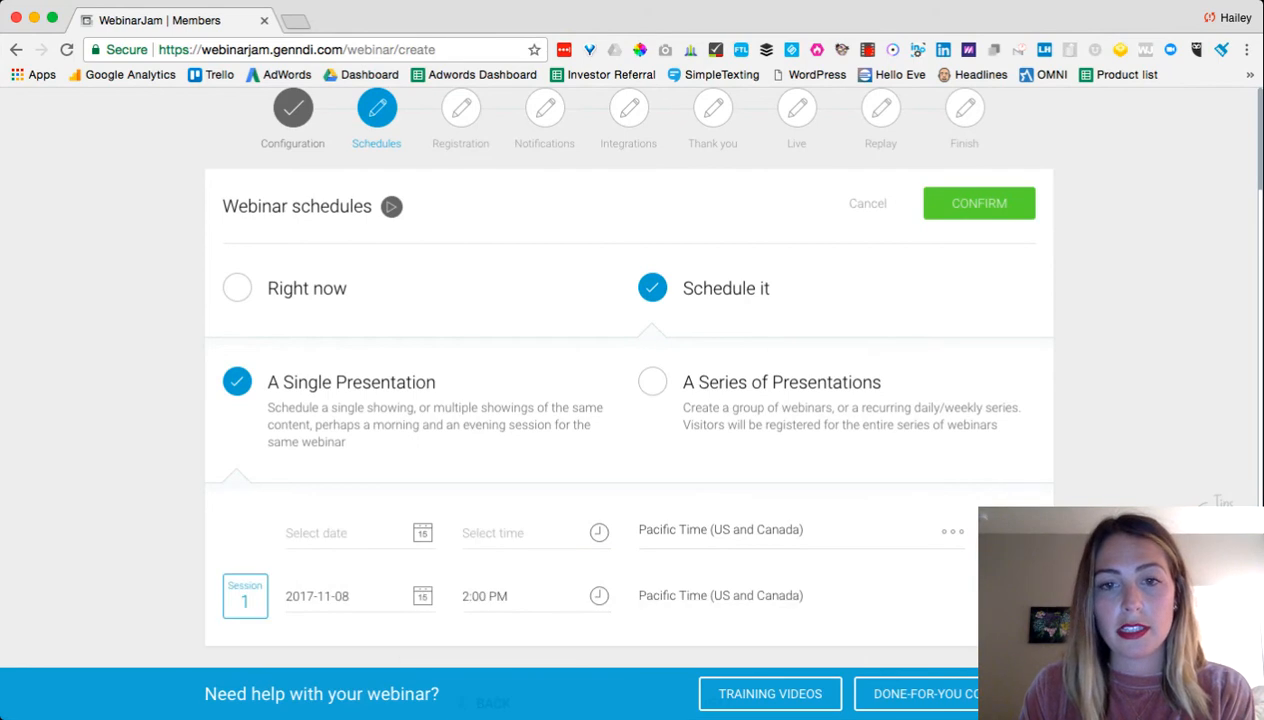
click(948, 220)
click(714, 390)
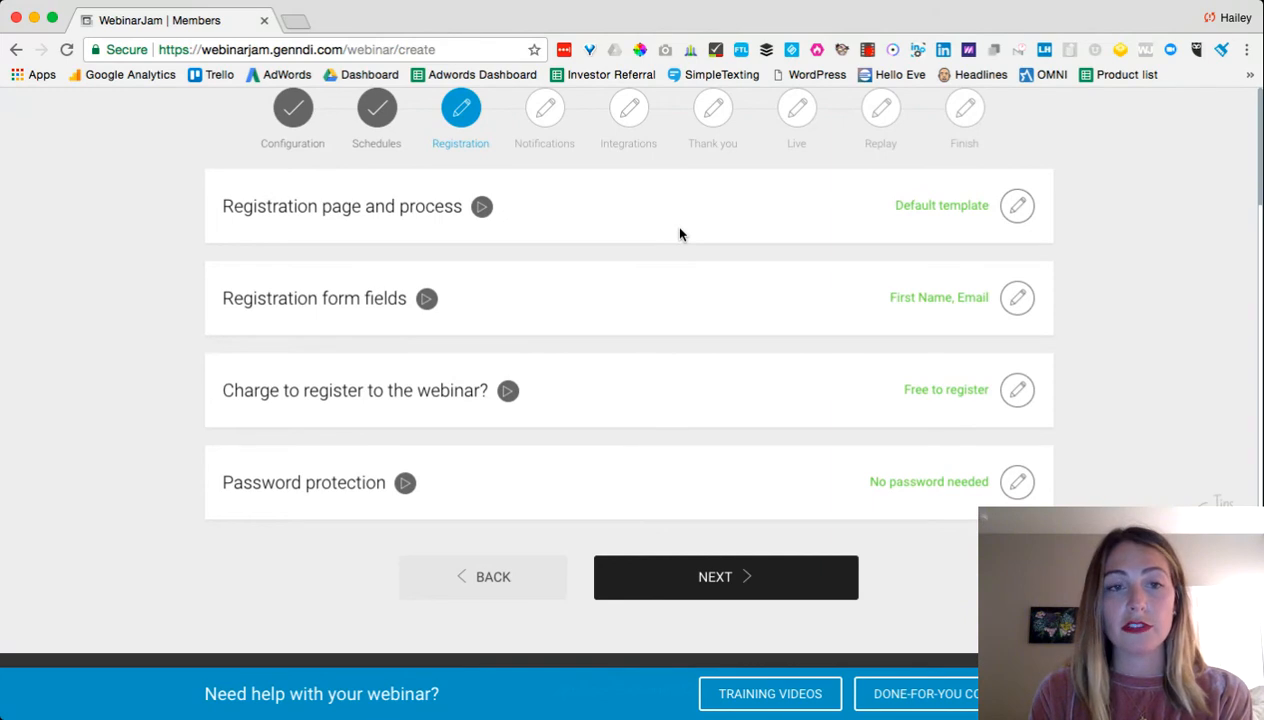
Step: Browse the registration page templates and customize the blue countdown one next to the "How to speak in public" template
click(1017, 205)
scroll(400, 457, down, 3)
scroll(578, 420, up, 2)
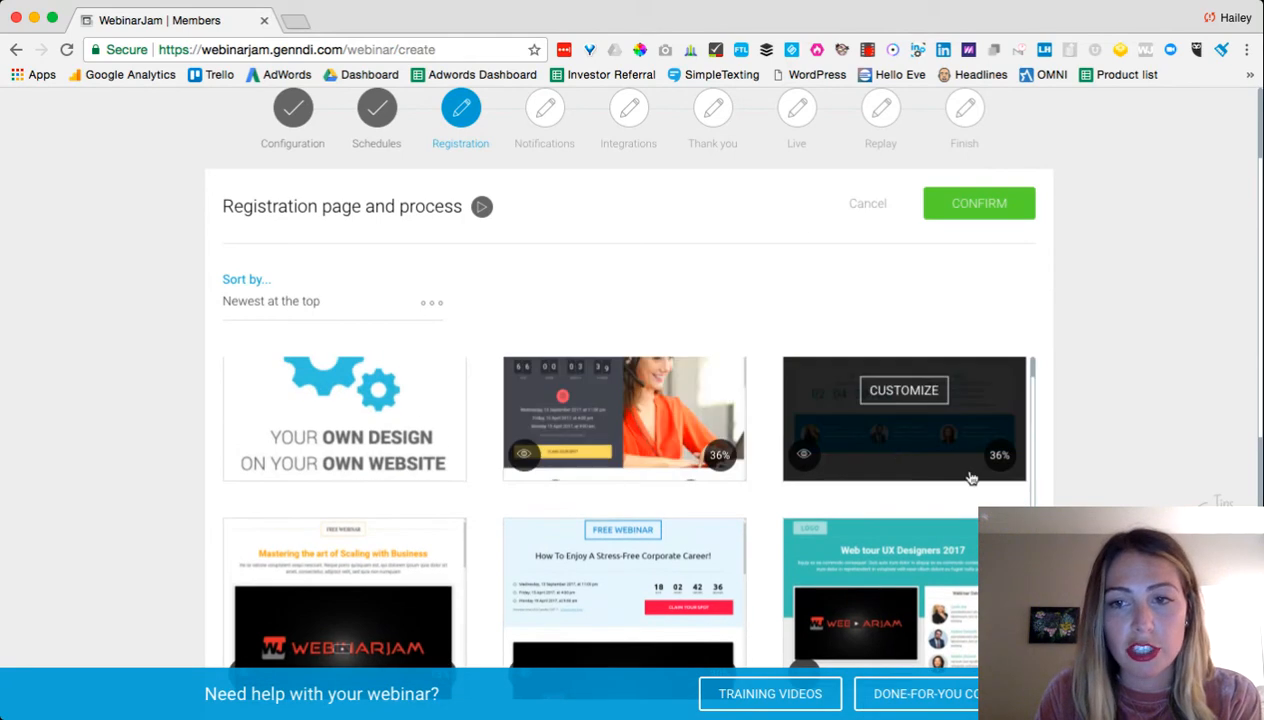
scroll(968, 478, down, 3)
scroll(553, 530, down, 3)
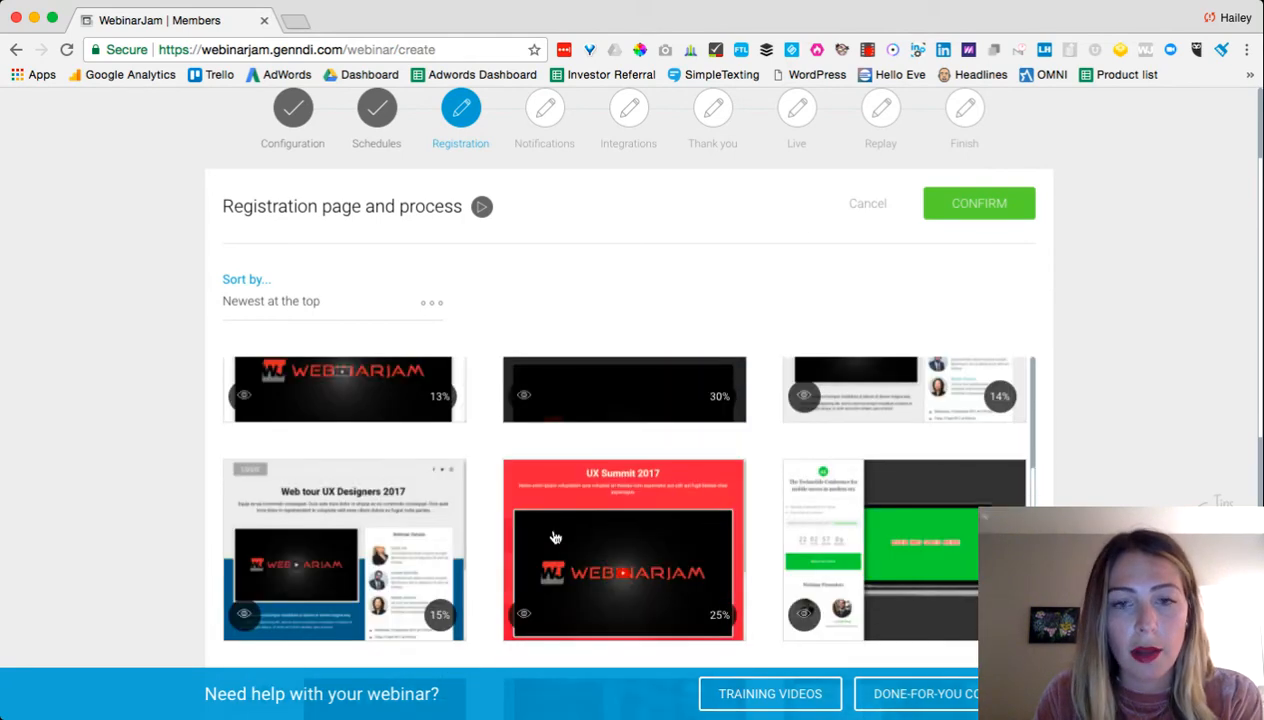
scroll(556, 533, up, 6)
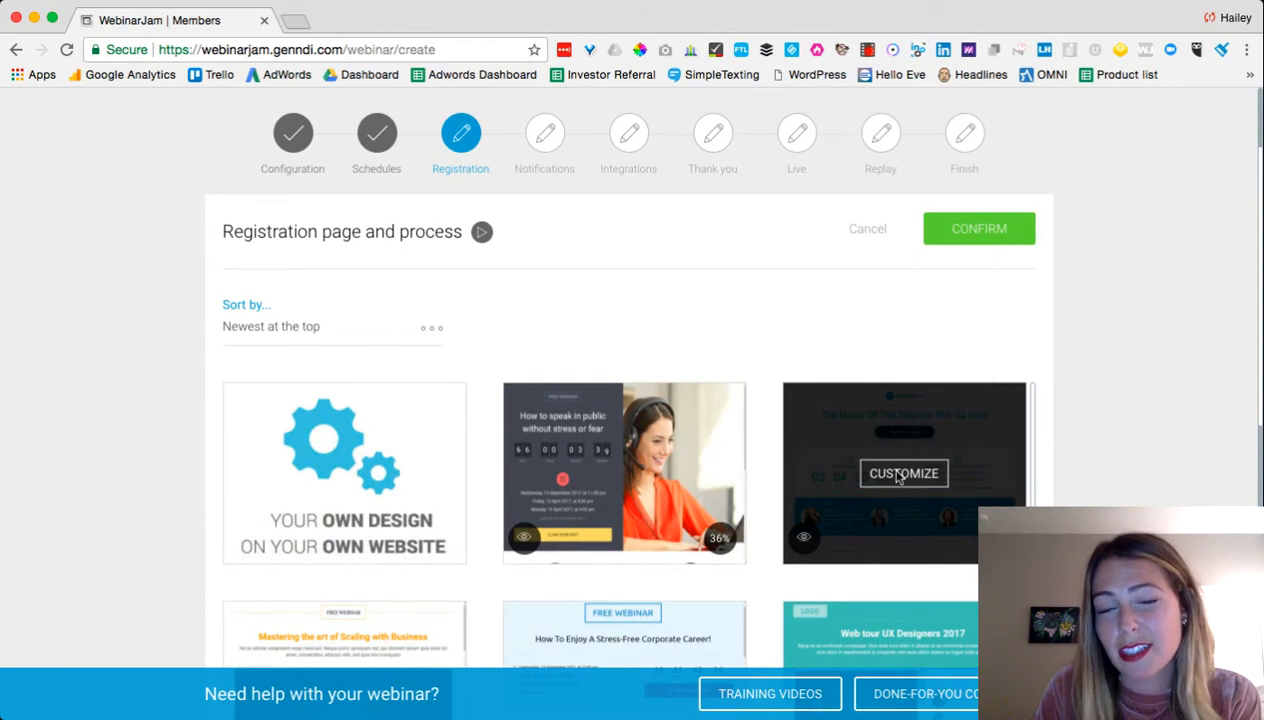
click(903, 474)
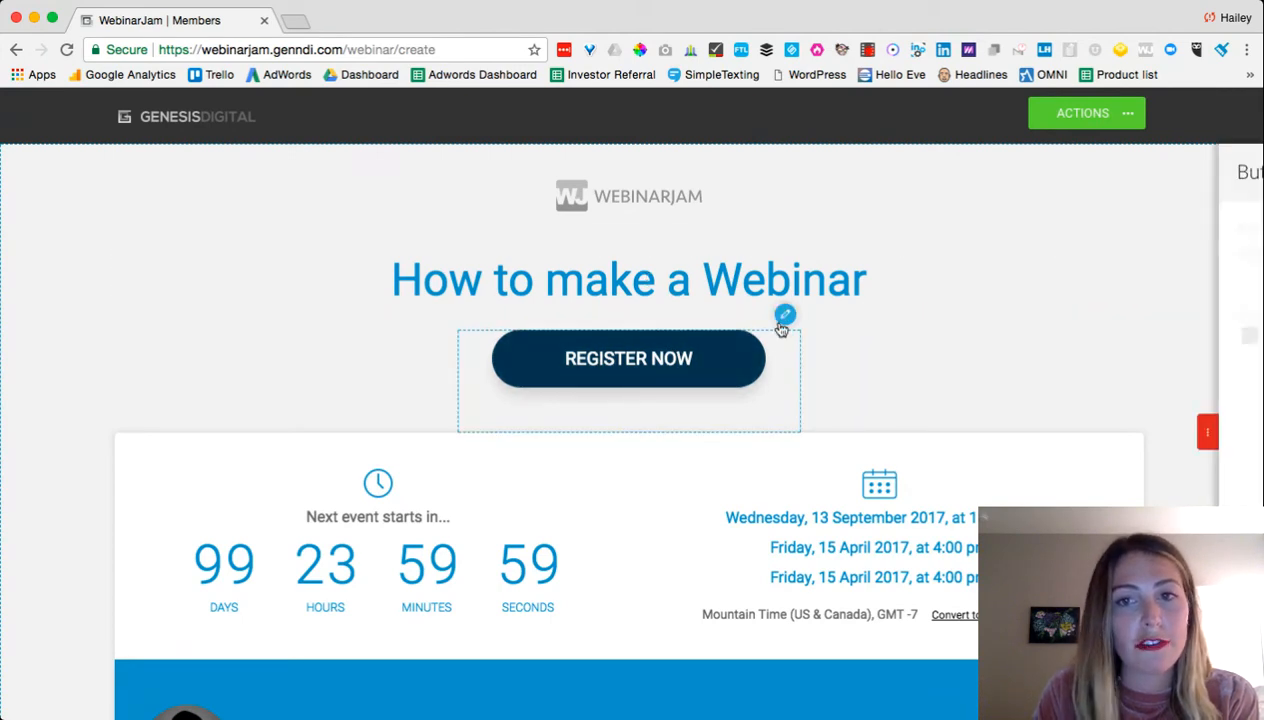
Step: Change the REGISTER NOW button's background color to red (#ed0707) and save the button settings
click(783, 322)
click(885, 337)
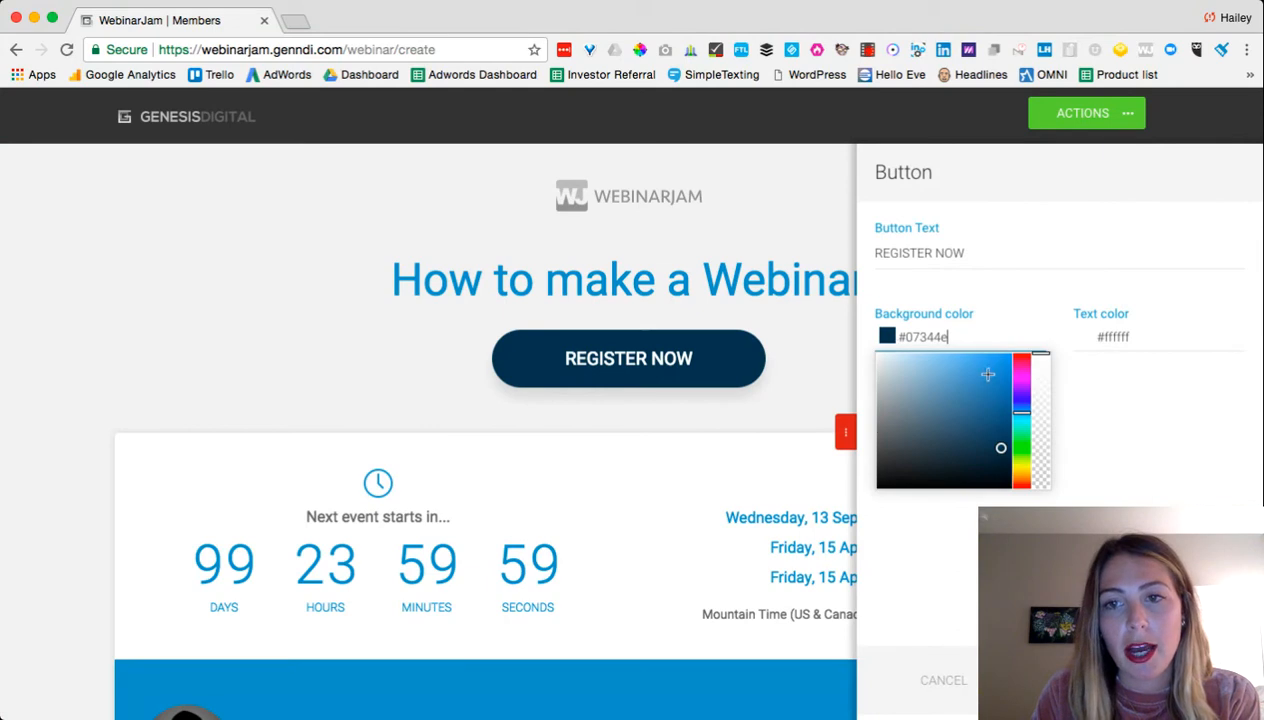
drag(1010, 405, 1007, 352)
click(1007, 362)
click(1160, 680)
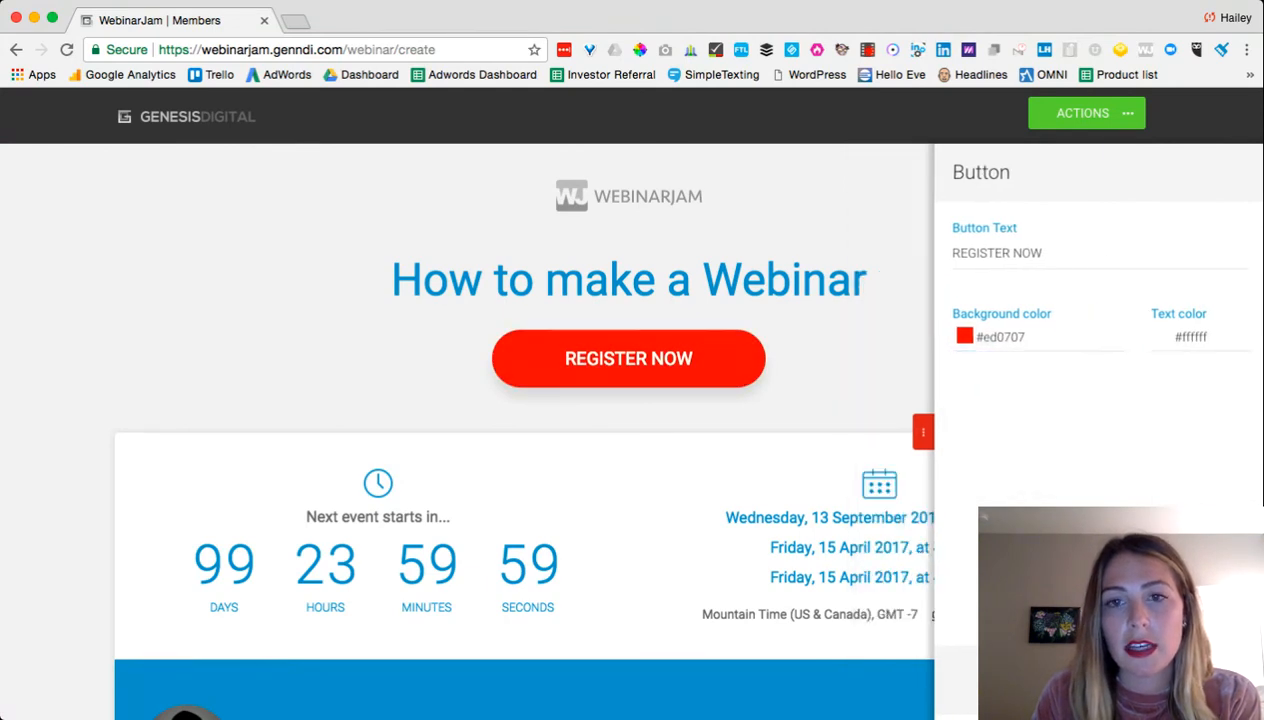
scroll(680, 624, down, 3)
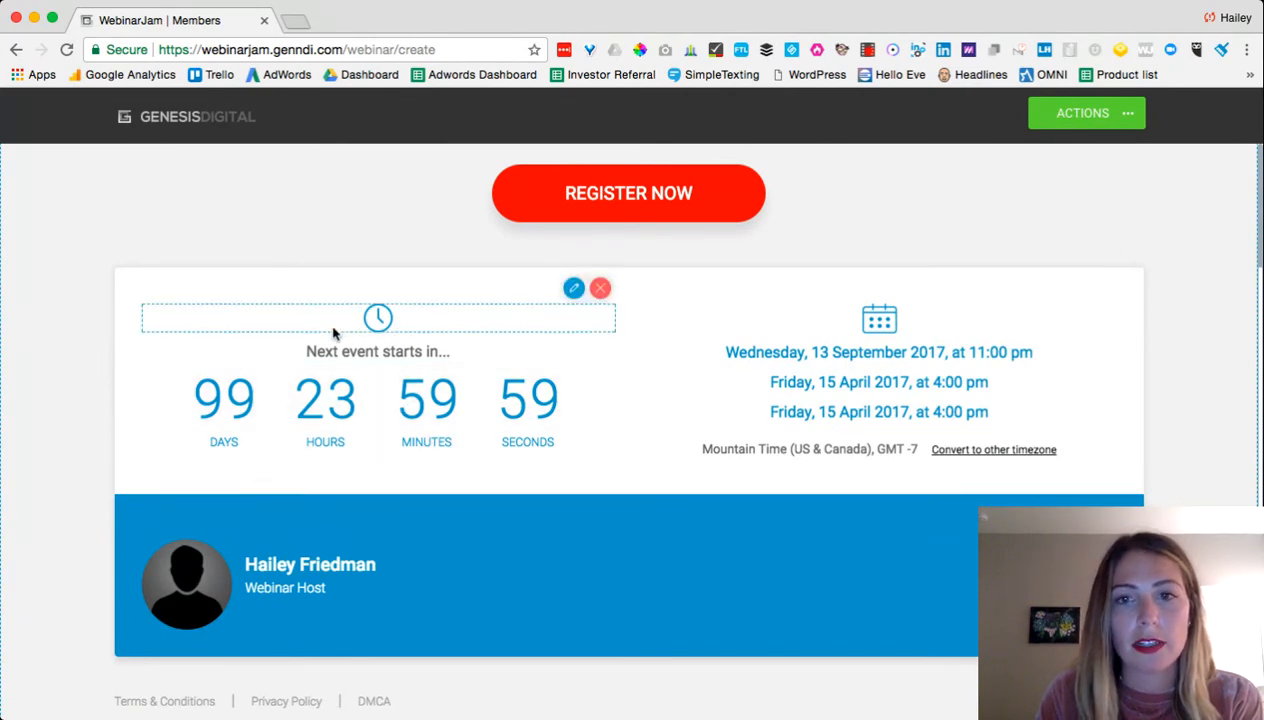
scroll(340, 331, up, 2)
scroll(627, 330, up, 1)
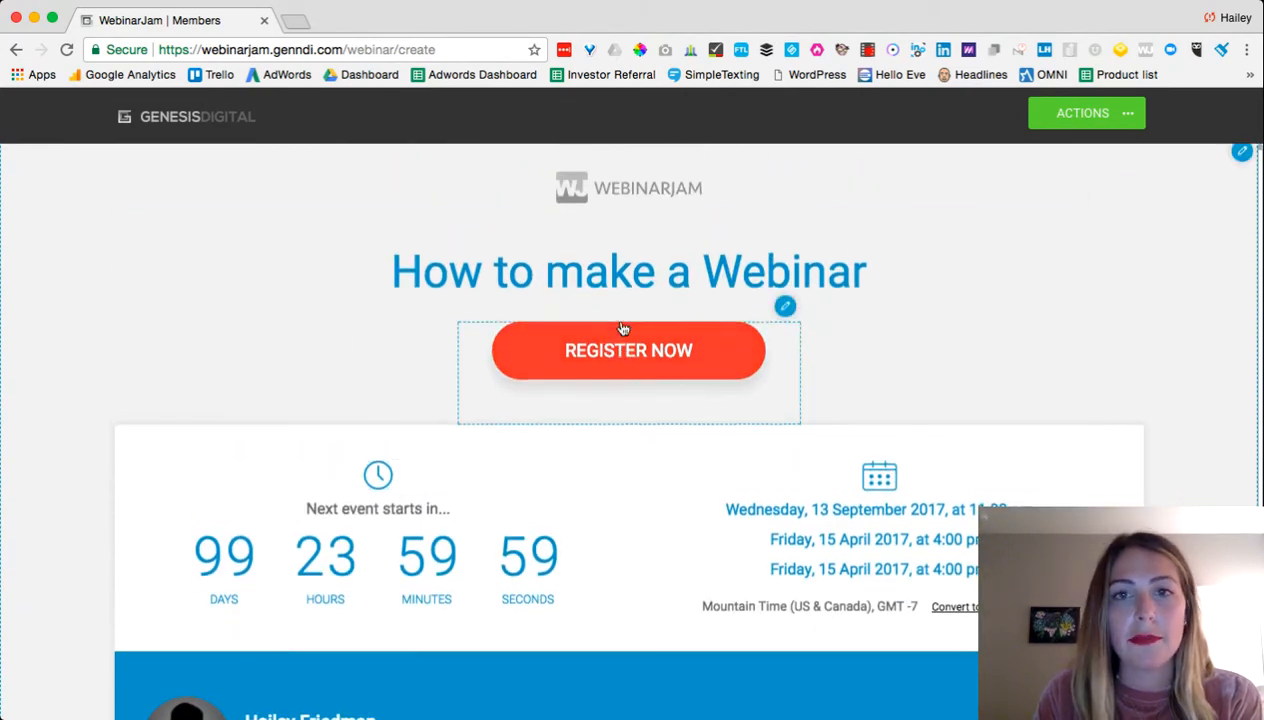
Step: Save the customized registration page, exit its editor, and confirm the registration page and process section
click(1094, 113)
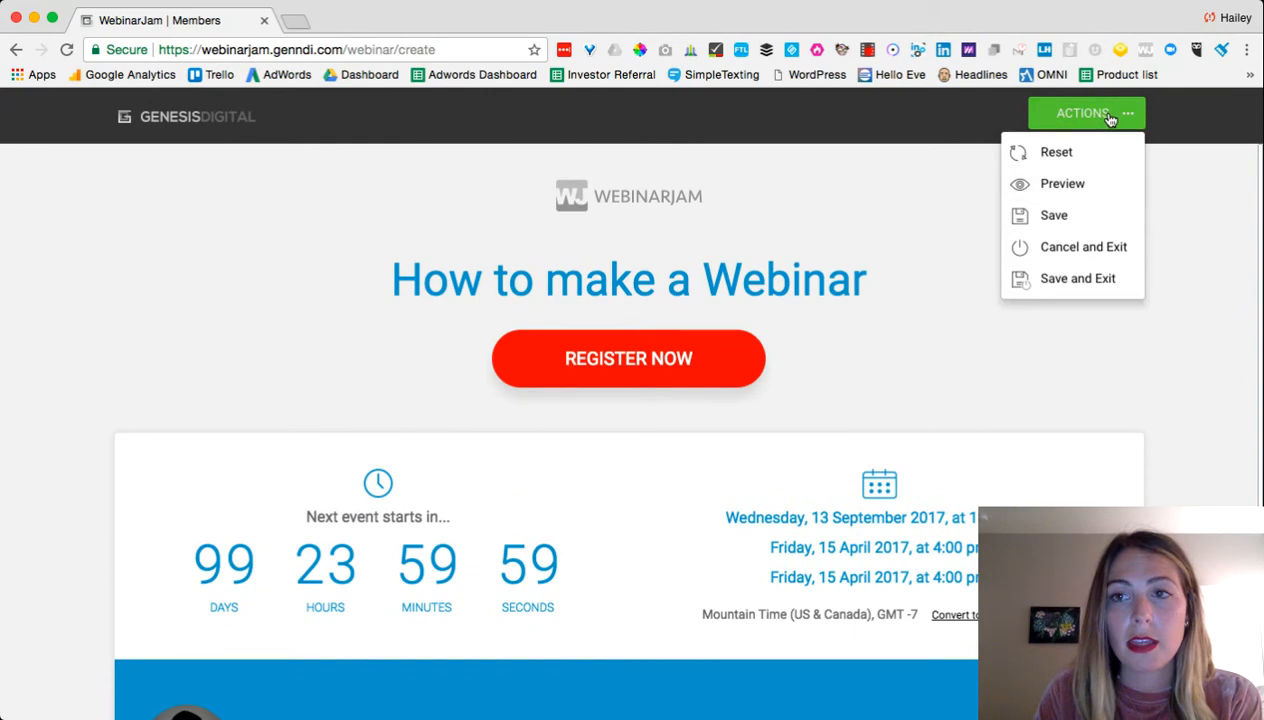
click(1085, 287)
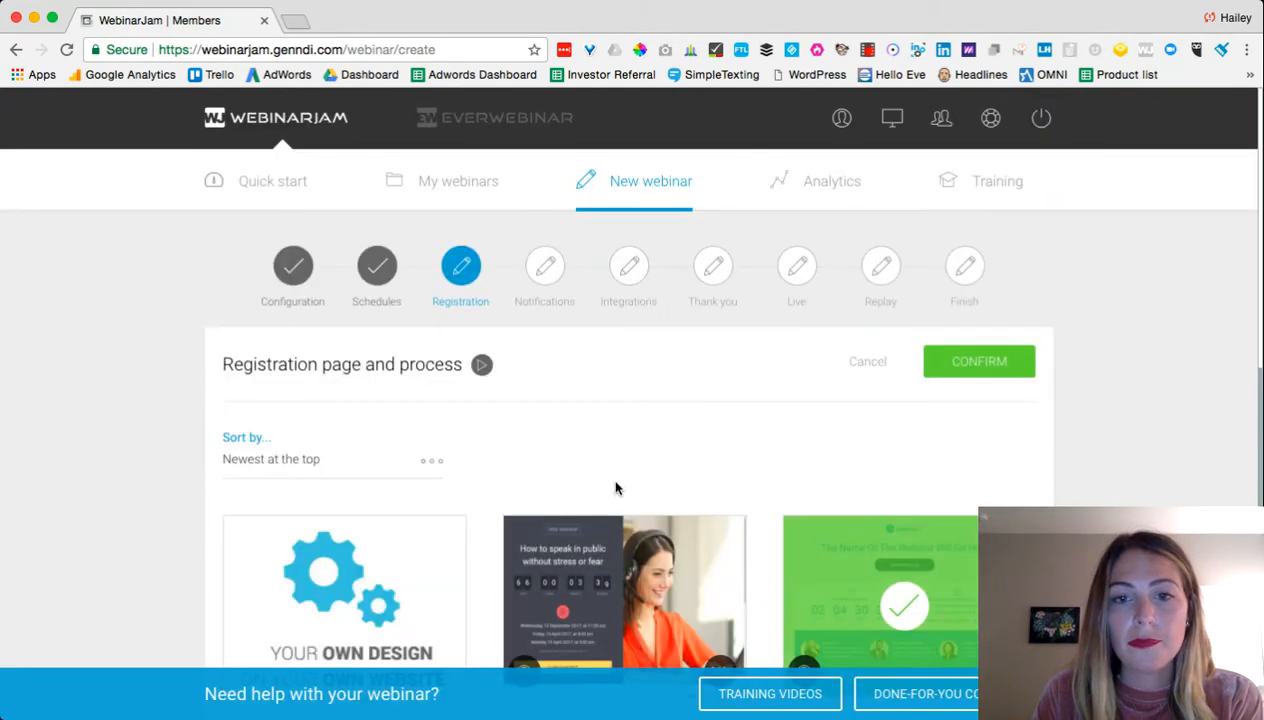
scroll(446, 403, down, 1)
click(940, 308)
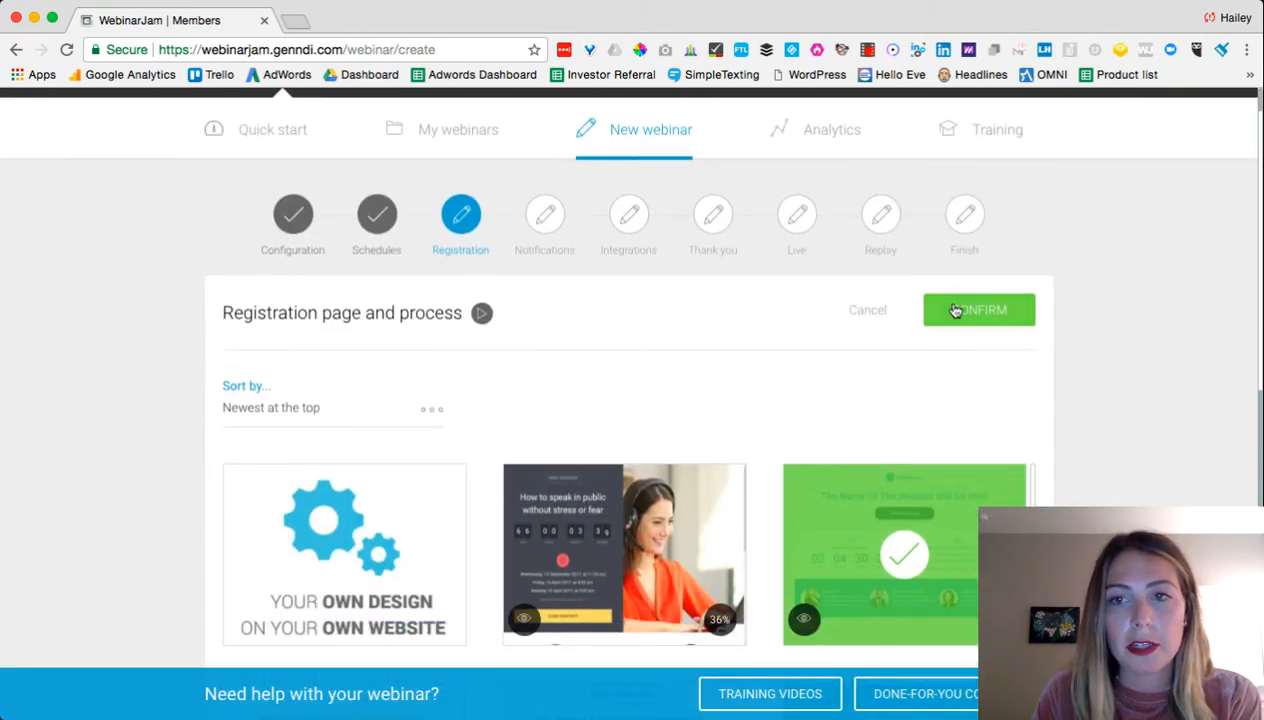
Step: Confirm the registration form with the first name and email fields, and proceed to the Notifications stage
scroll(668, 409, down, 2)
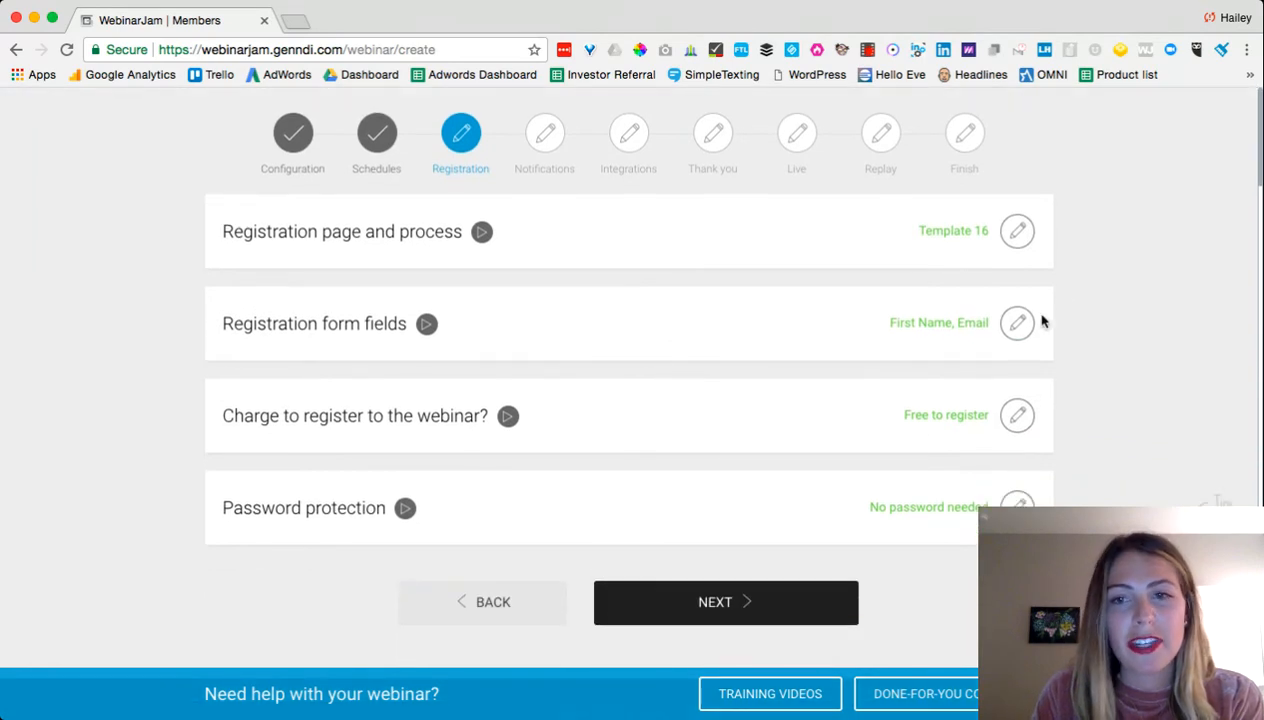
click(1017, 323)
scroll(412, 486, down, 2)
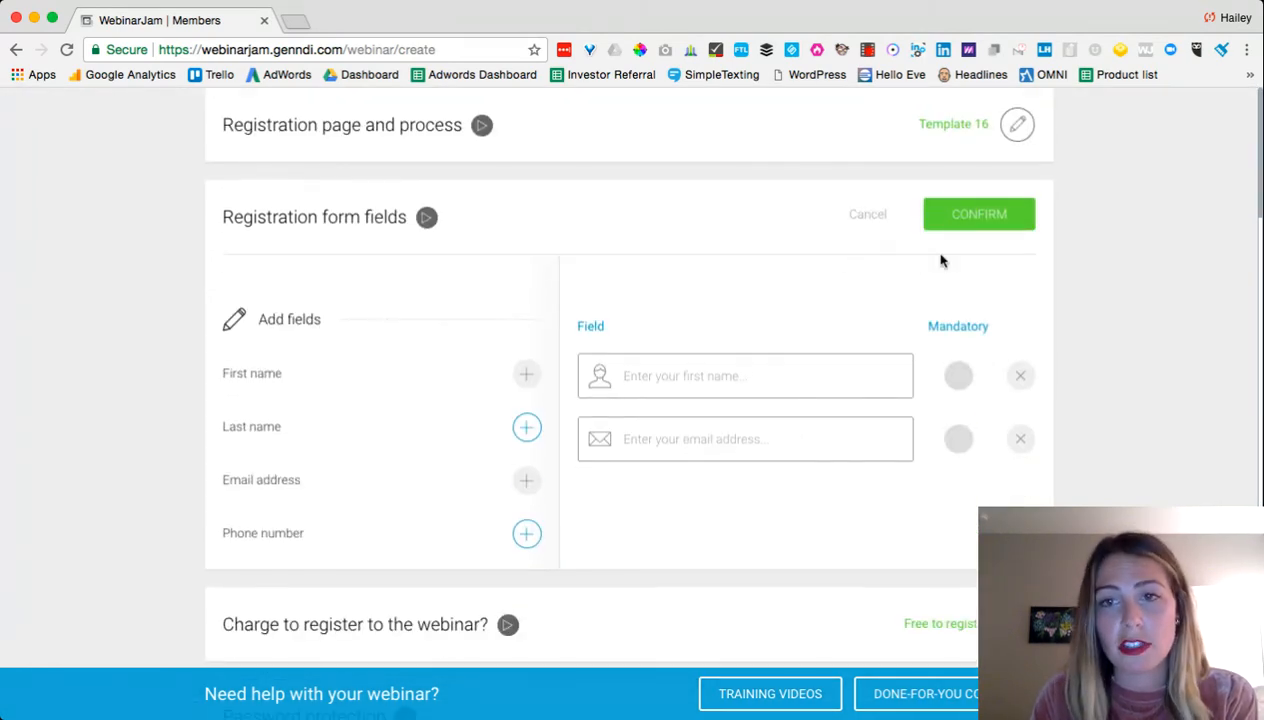
click(976, 222)
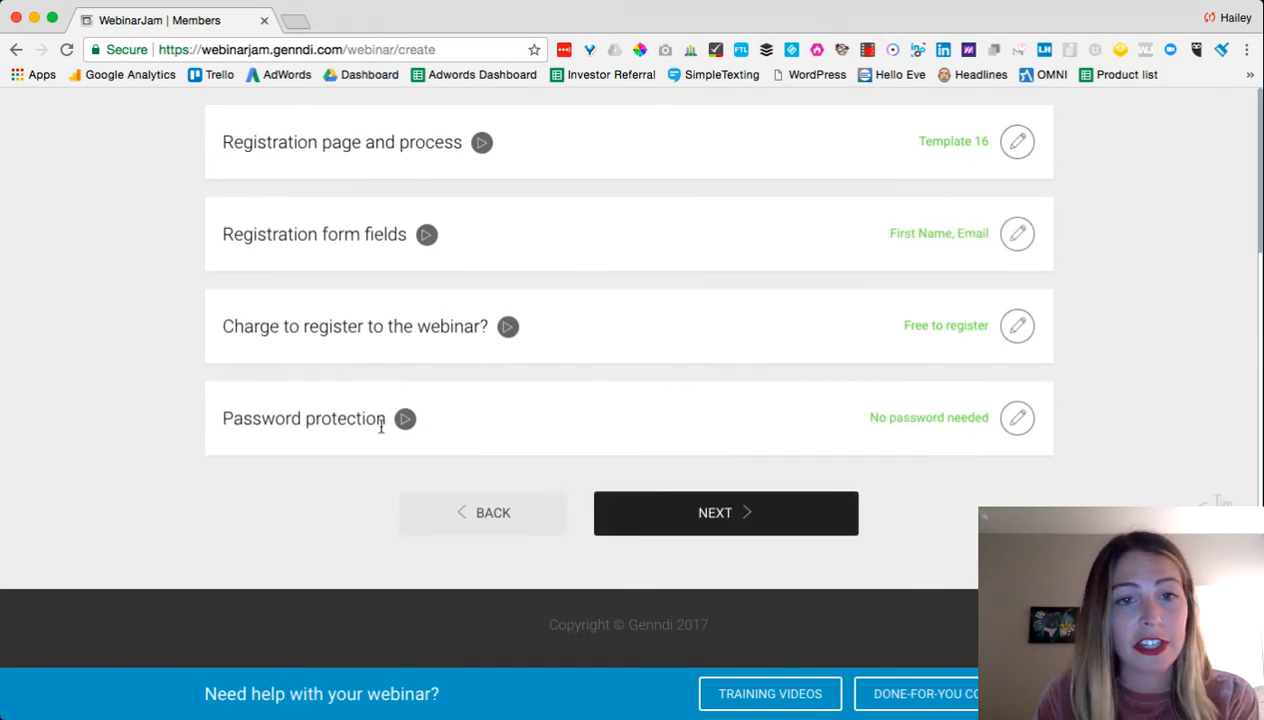
click(729, 511)
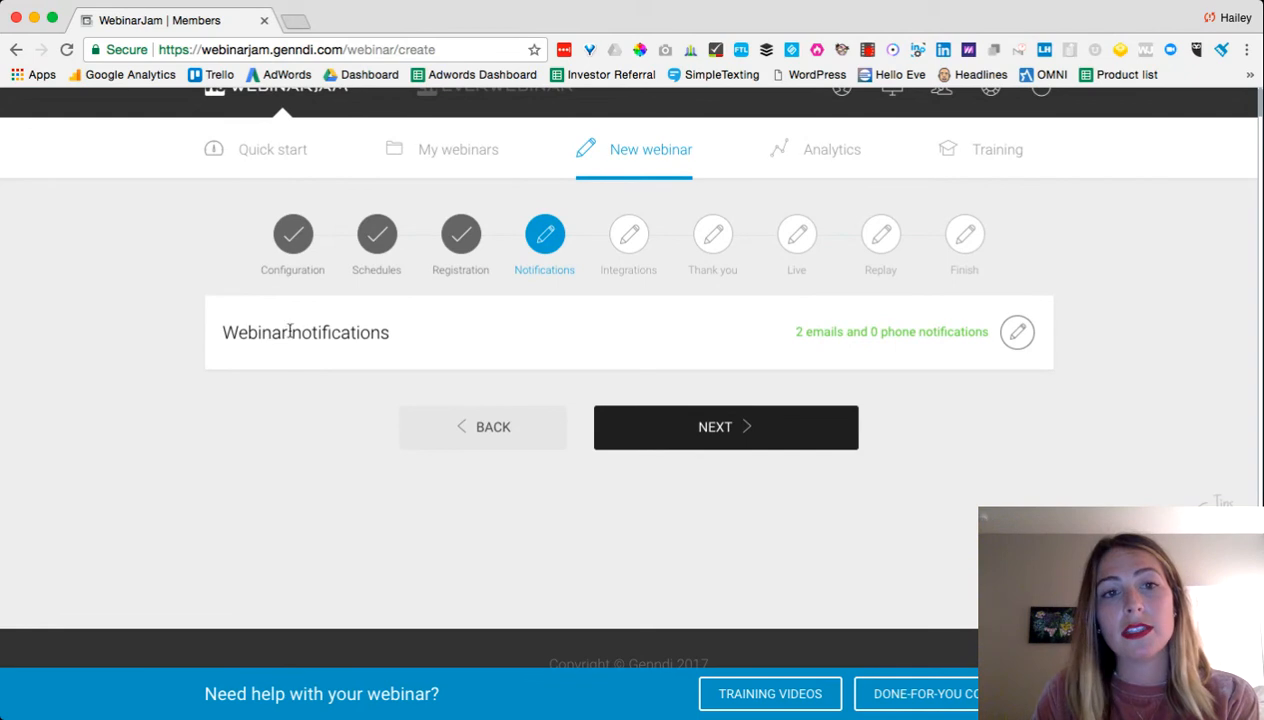
Step: Open the webinar notifications for editing and review the alerts in the registration and live phases
click(1019, 334)
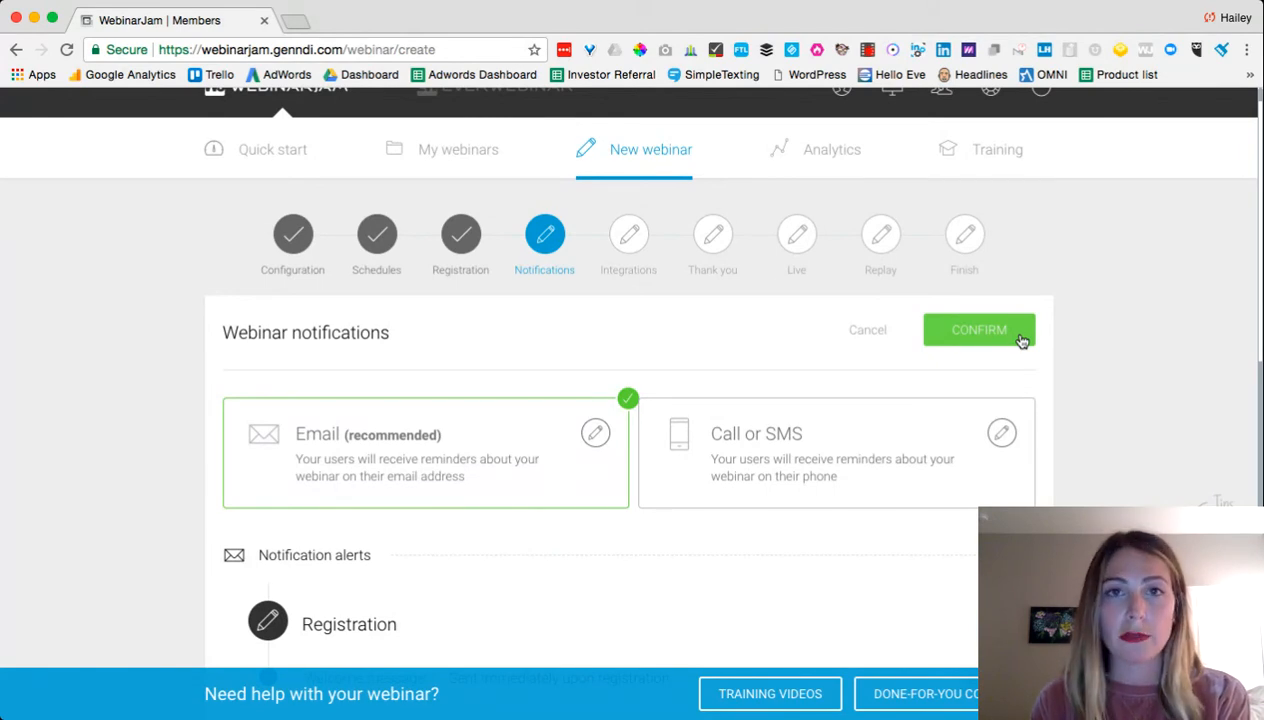
scroll(1021, 339, down, 5)
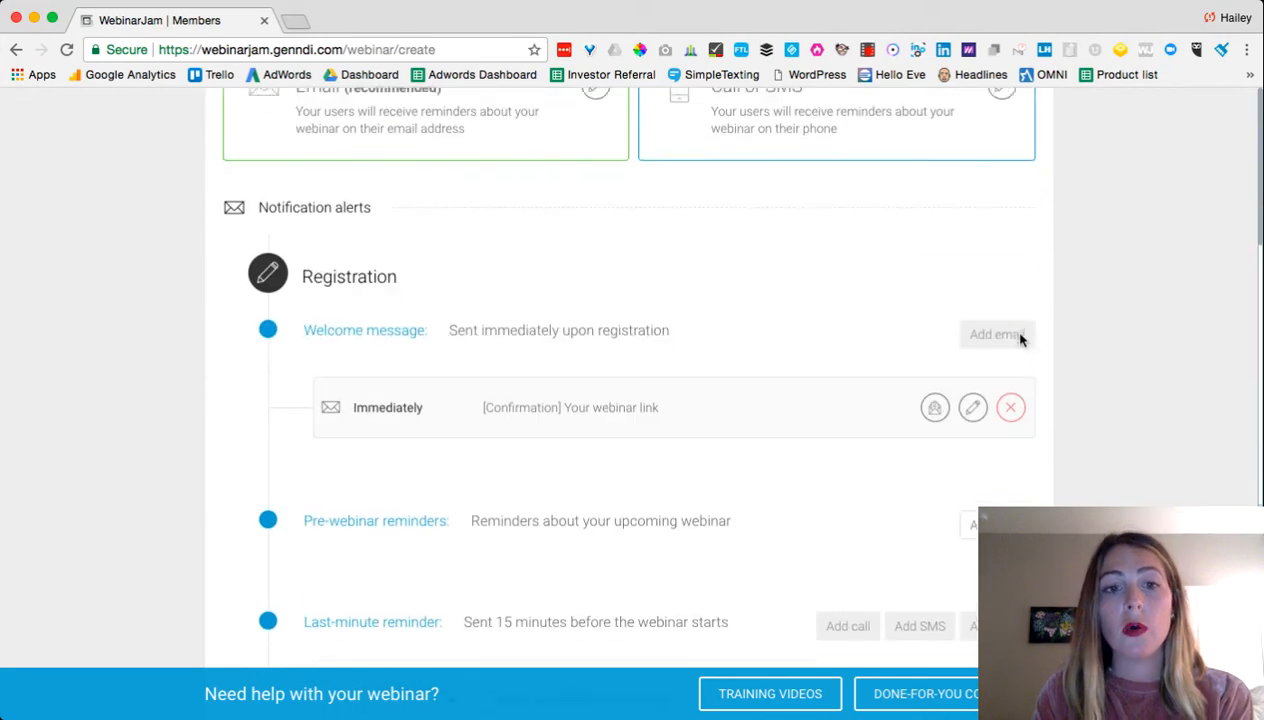
scroll(486, 490, down, 2)
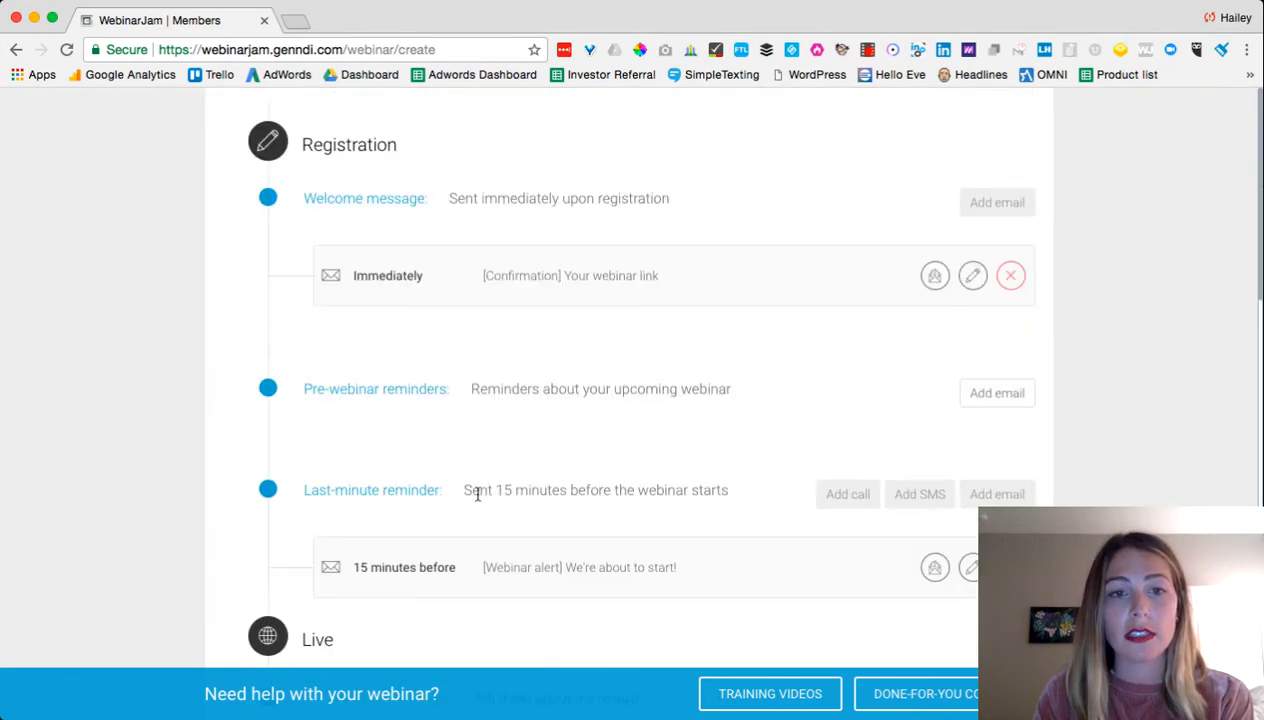
scroll(477, 494, down, 2)
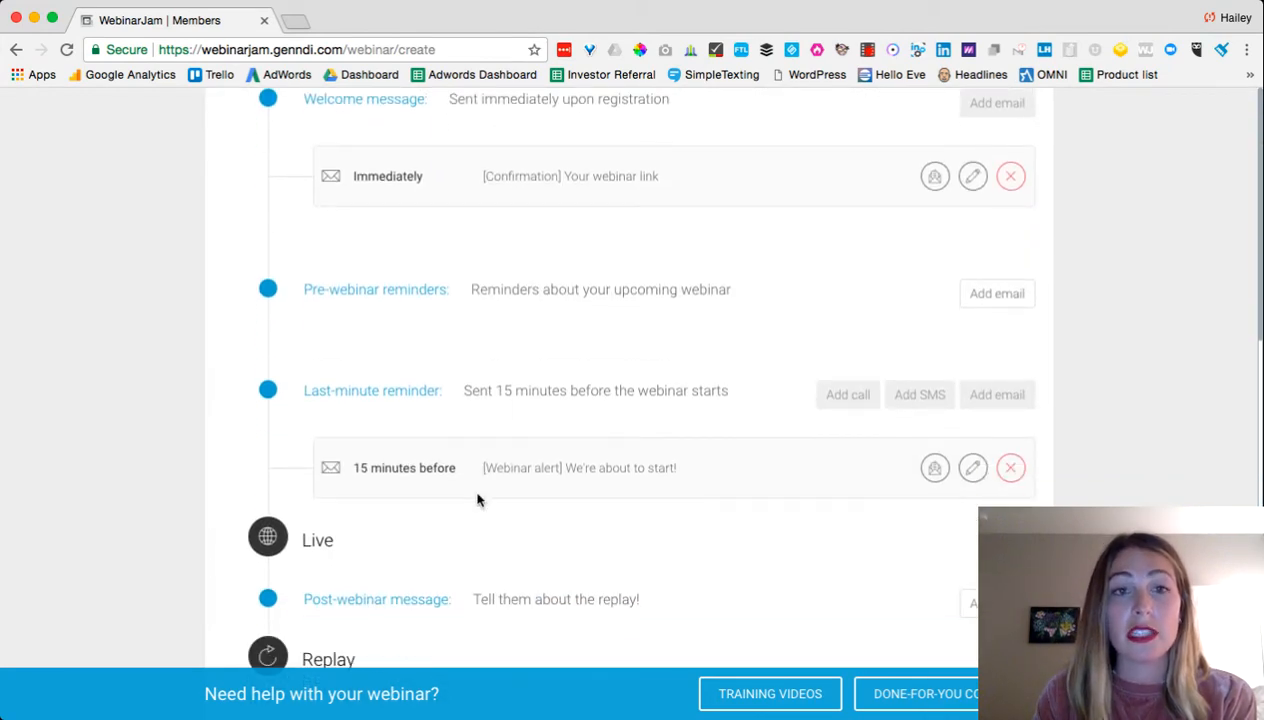
scroll(477, 500, up, 2)
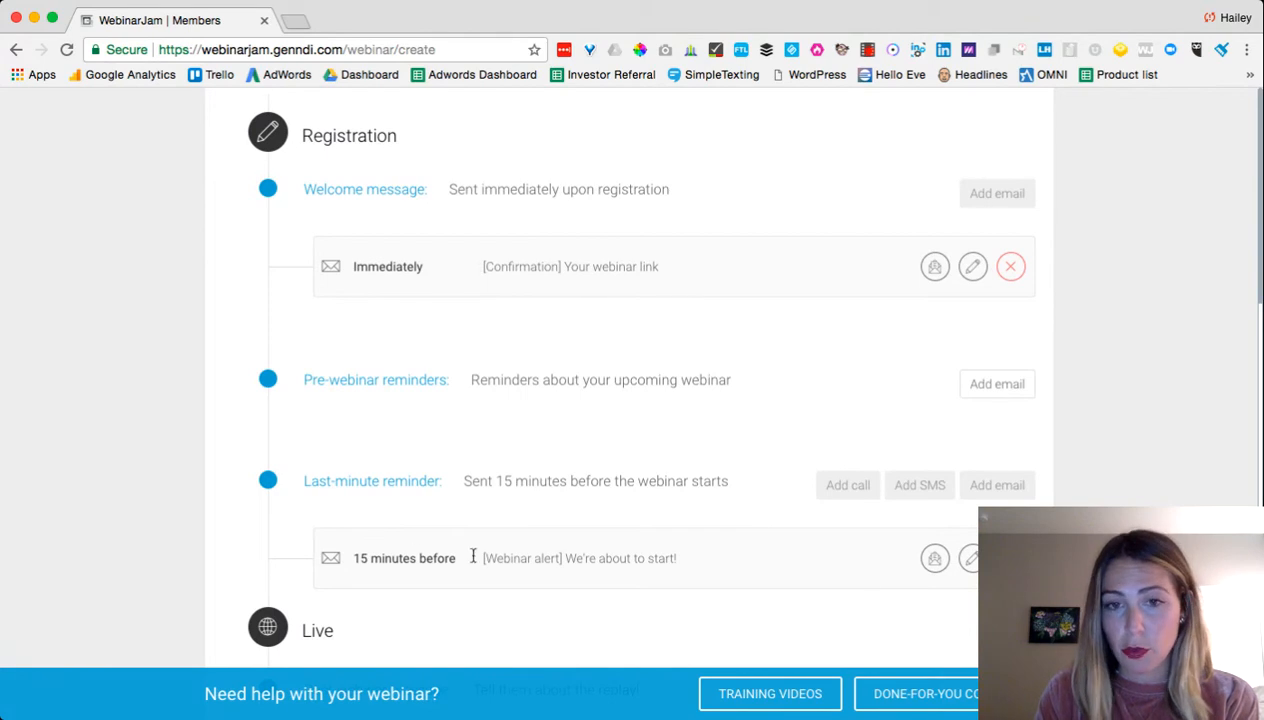
scroll(917, 584, down, 1)
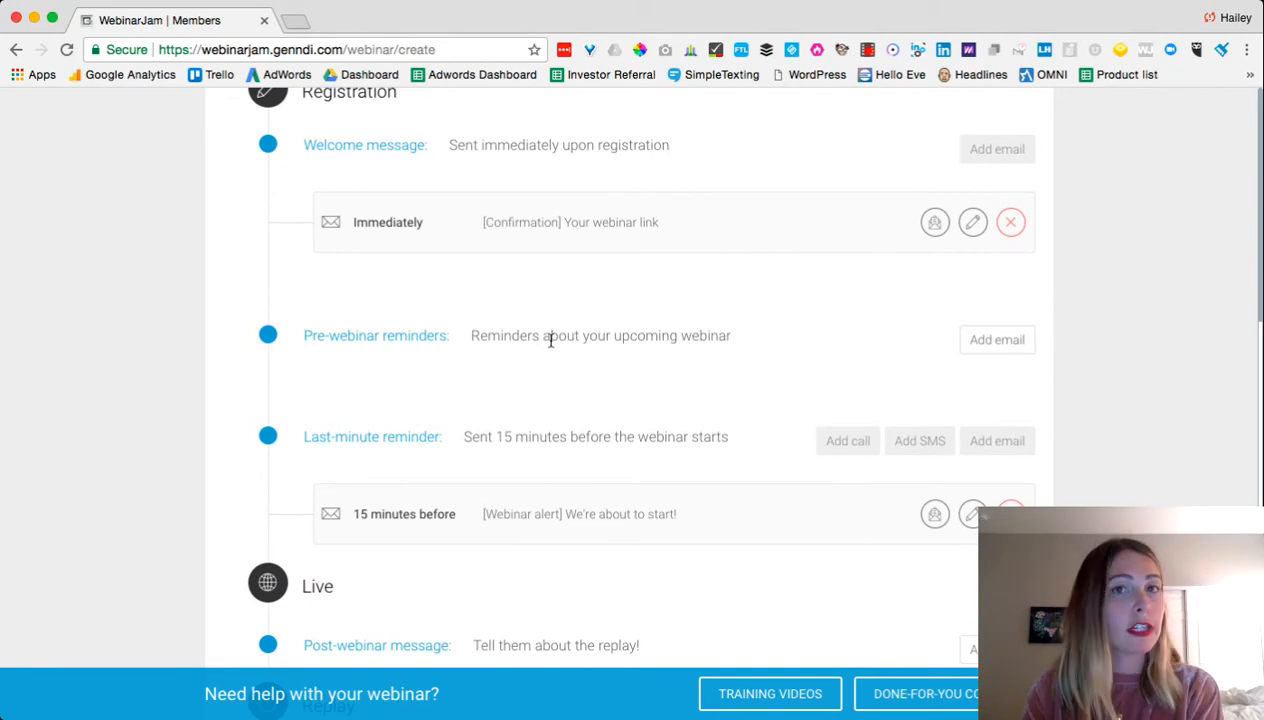
Step: Add a pre-webinar reminder email sent 24 hours before the webinar, reviewing its title and description shortcodes before saving it
click(981, 343)
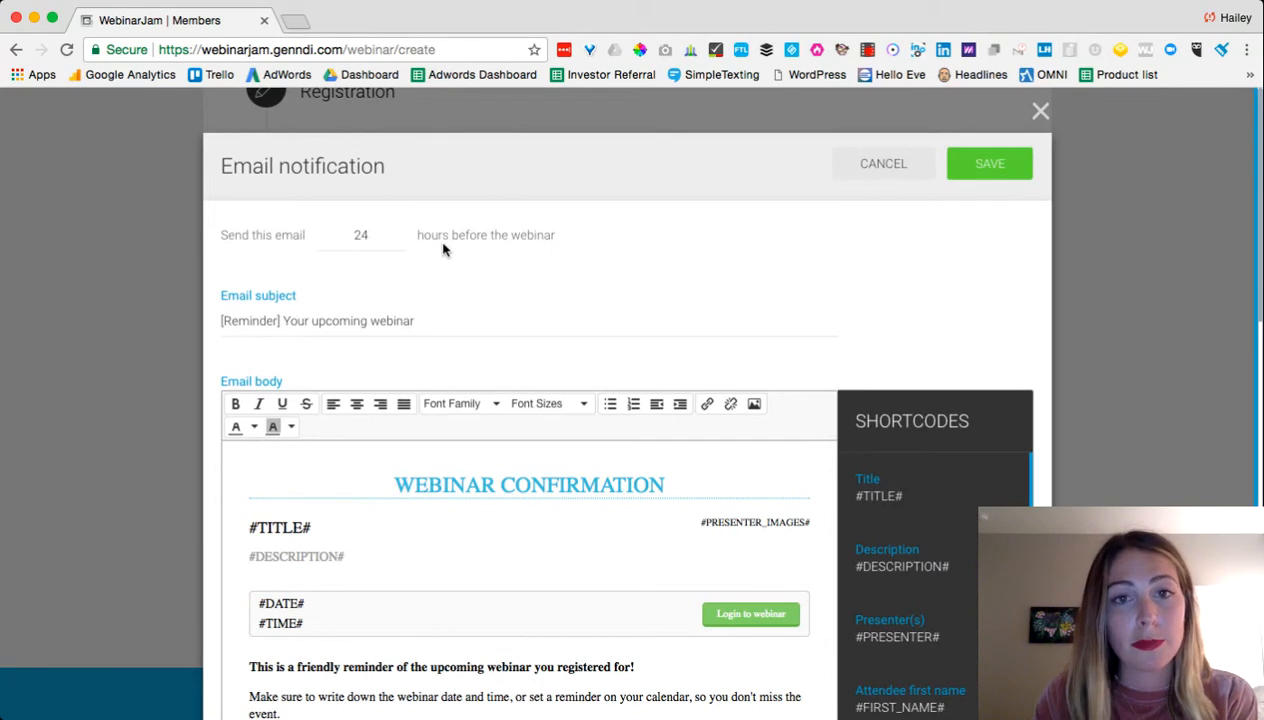
scroll(635, 387, down, 5)
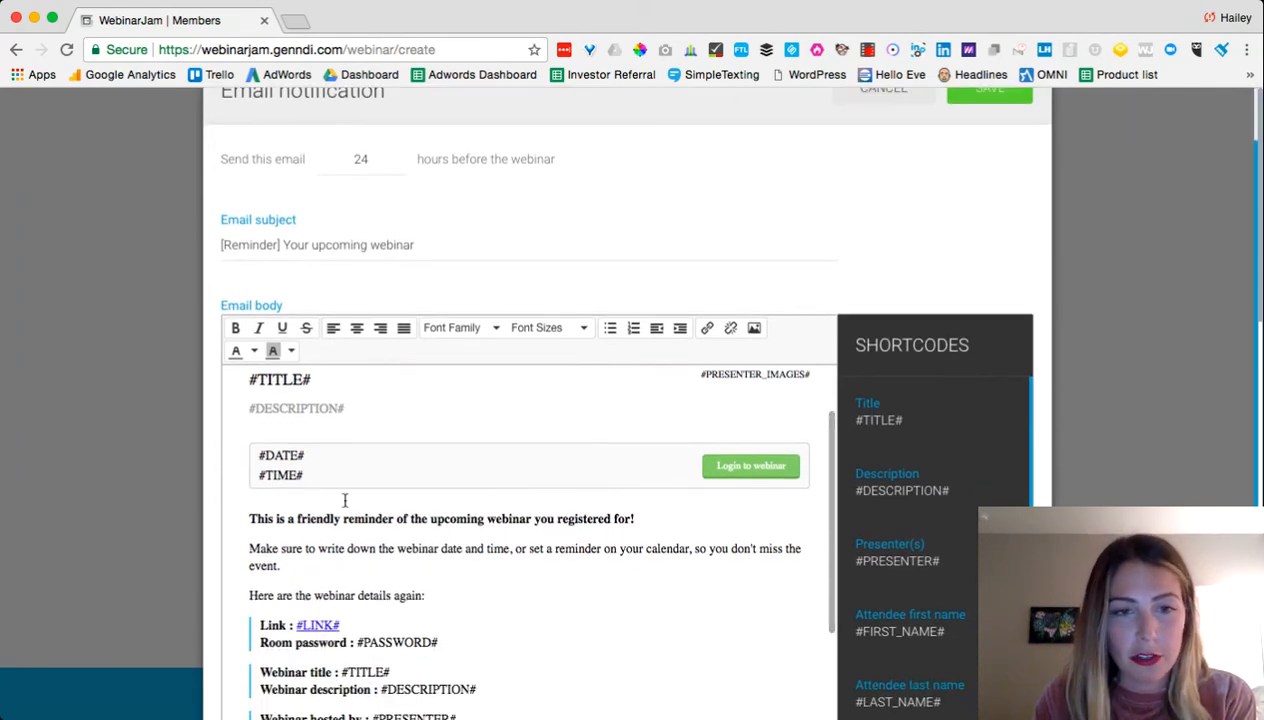
drag(312, 379, 247, 452)
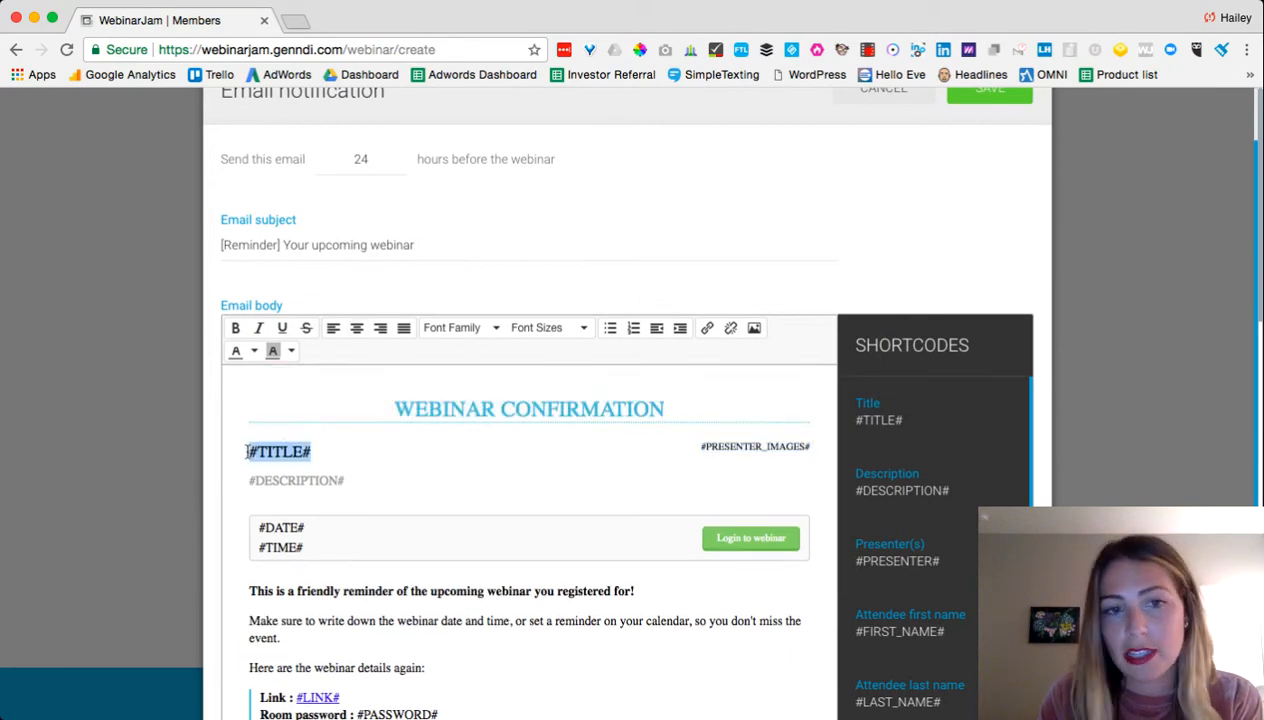
drag(353, 479, 256, 481)
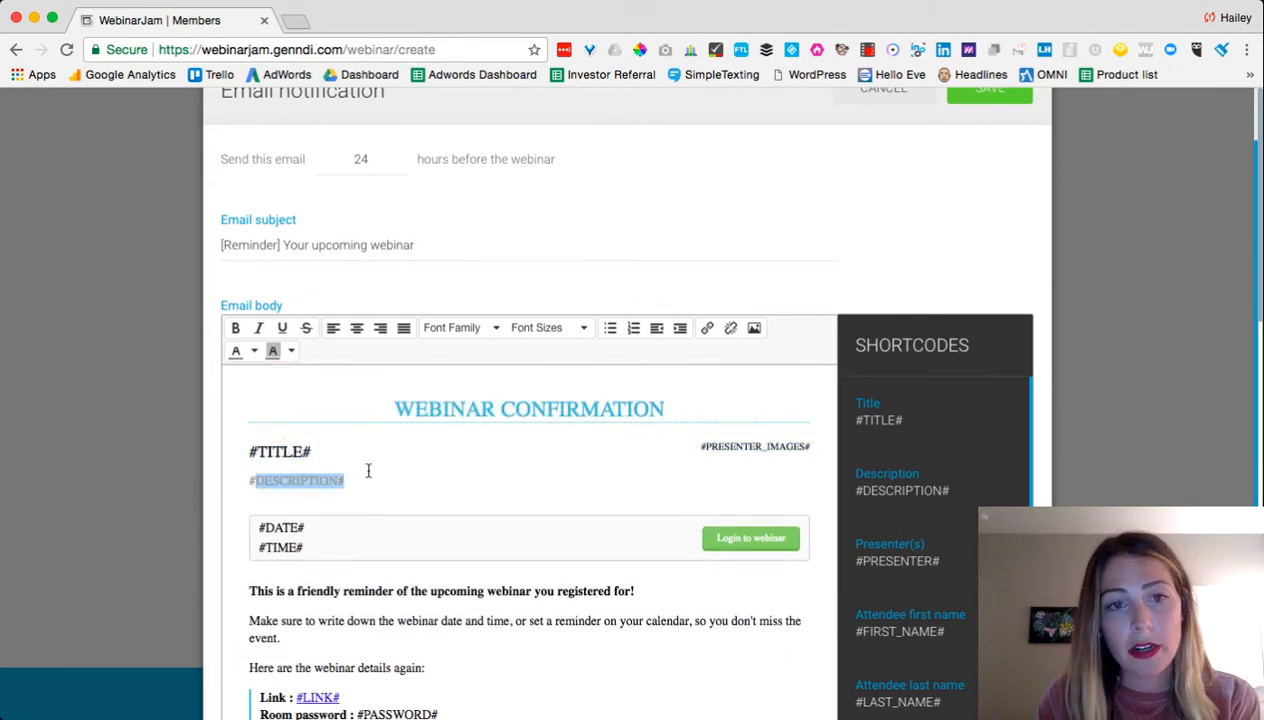
click(368, 470)
scroll(368, 470, up, 2)
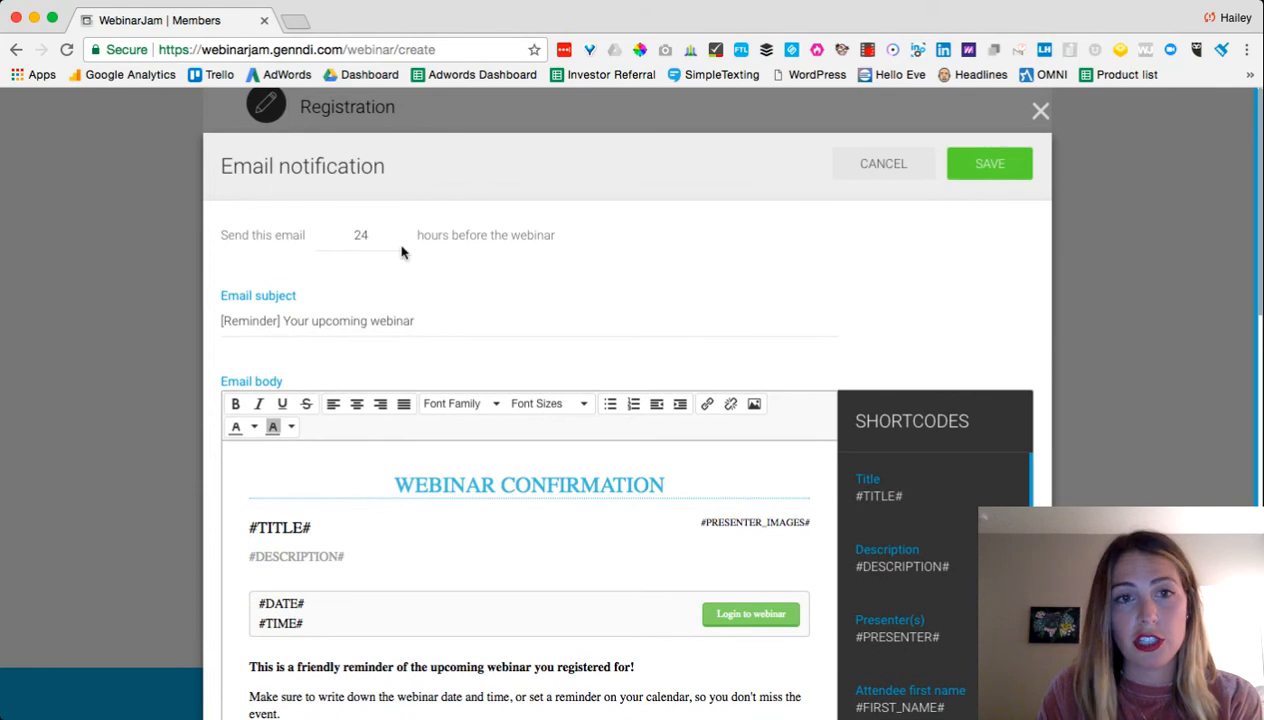
click(1008, 166)
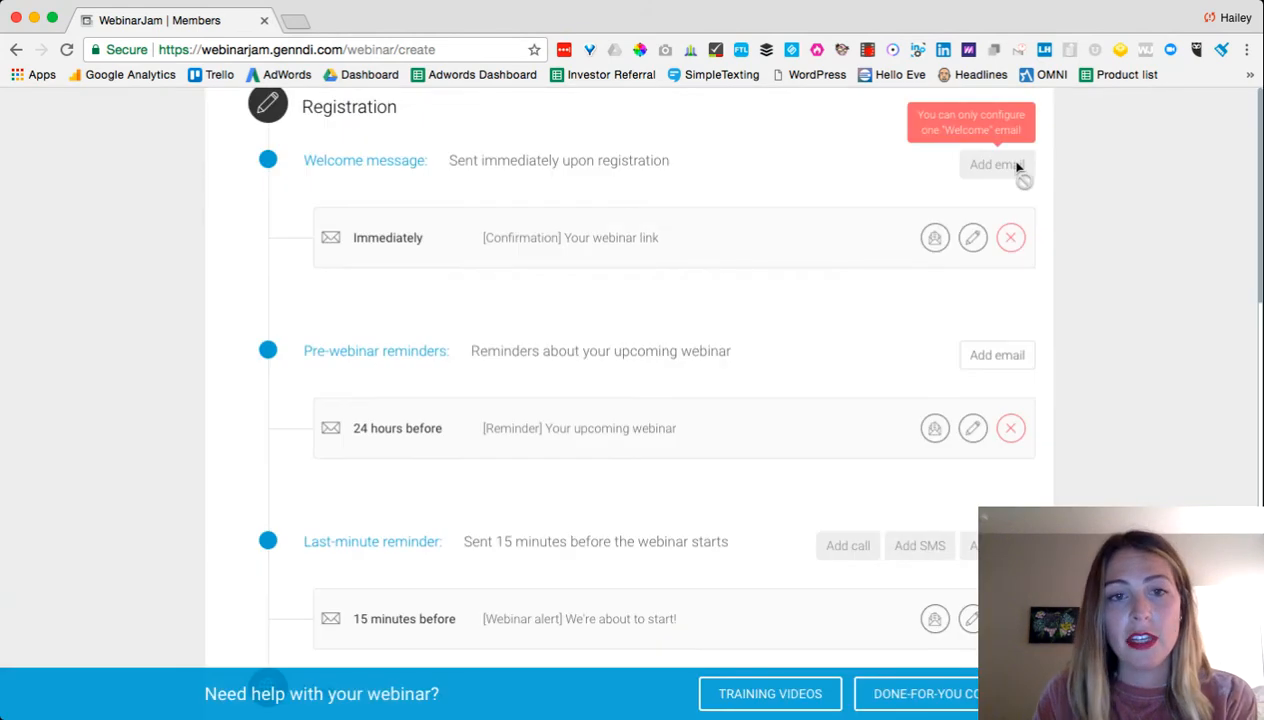
Step: Add a post-webinar replay email to all registrants, sent 24 hours after the webinar starts, and save it
scroll(733, 495, down, 2)
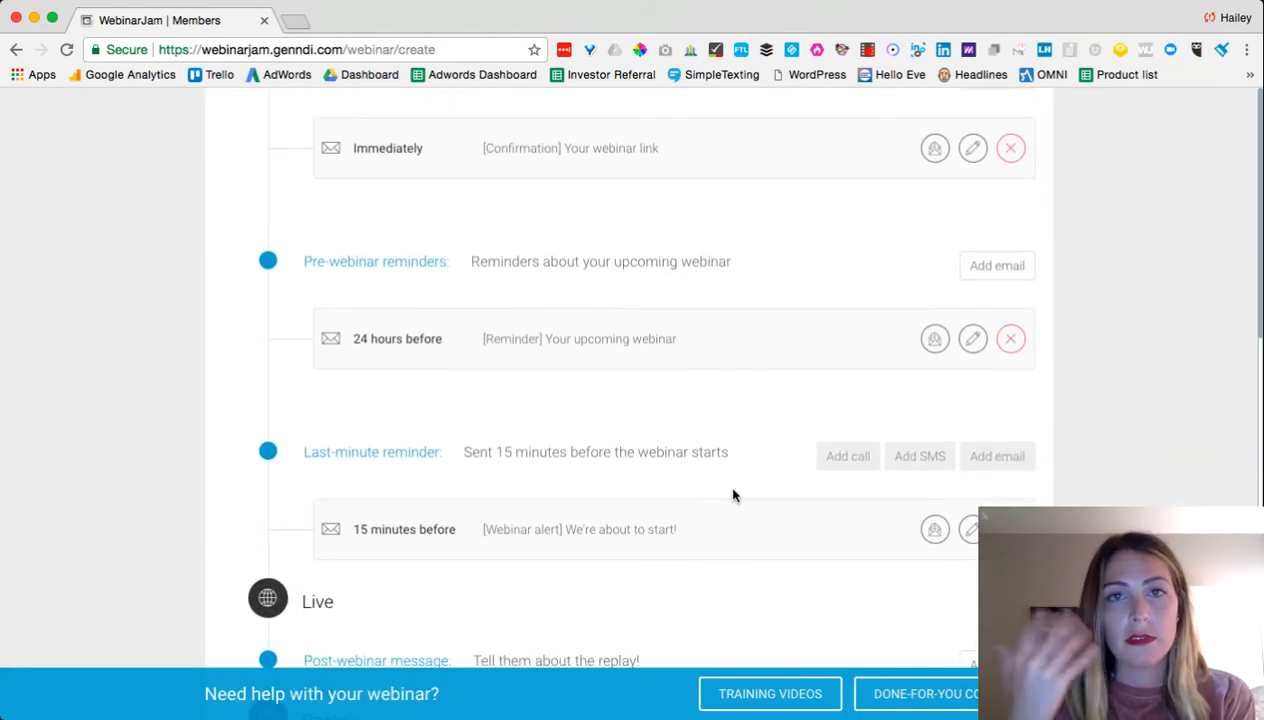
scroll(733, 495, down, 4)
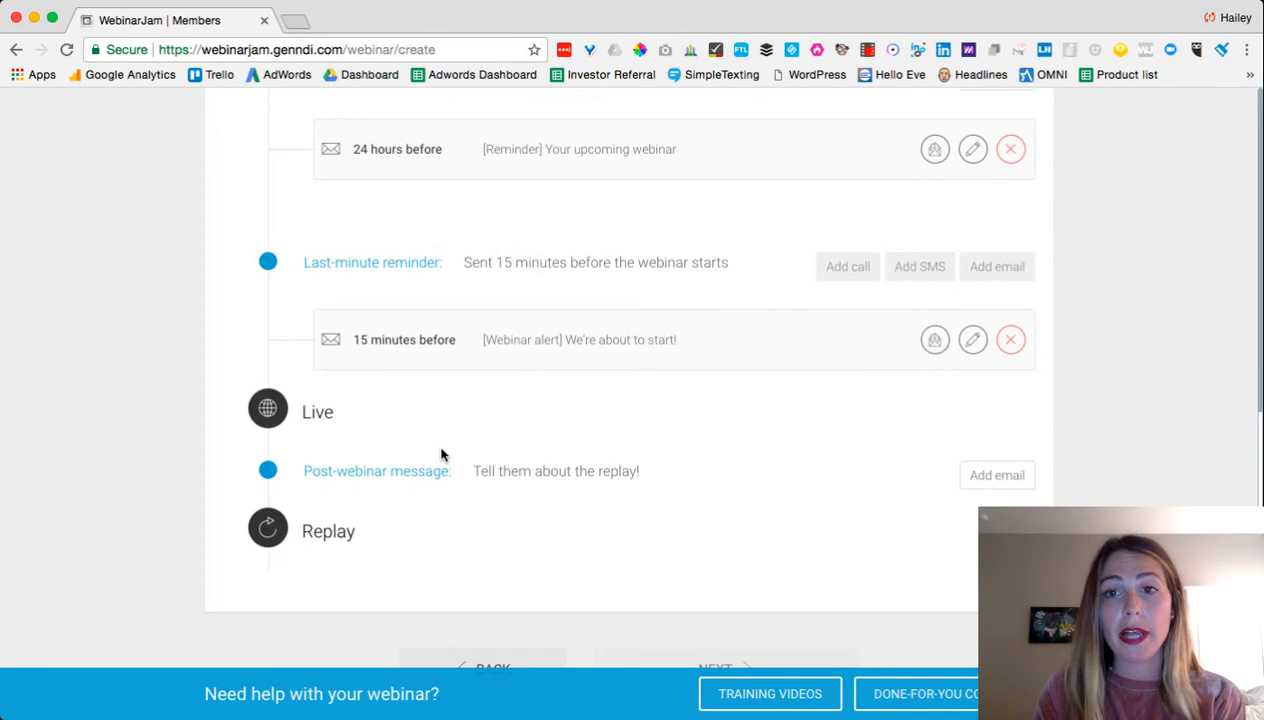
click(998, 477)
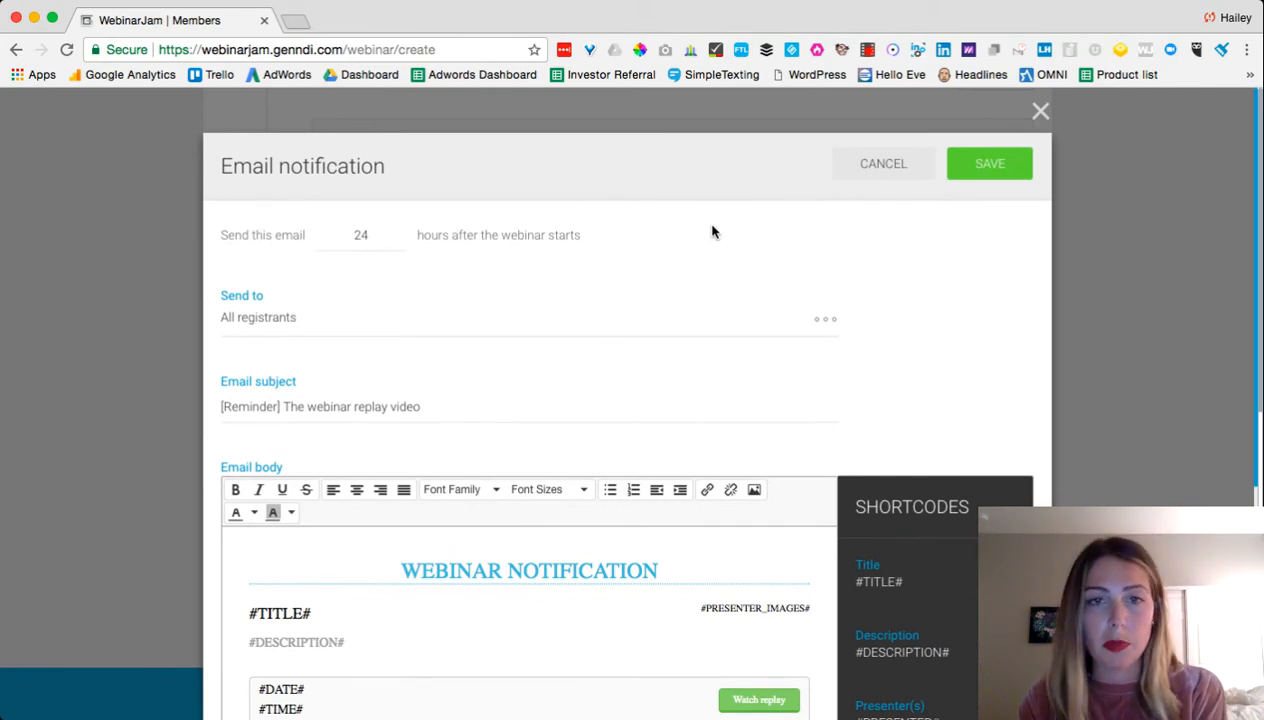
click(989, 165)
scroll(866, 361, down, 3)
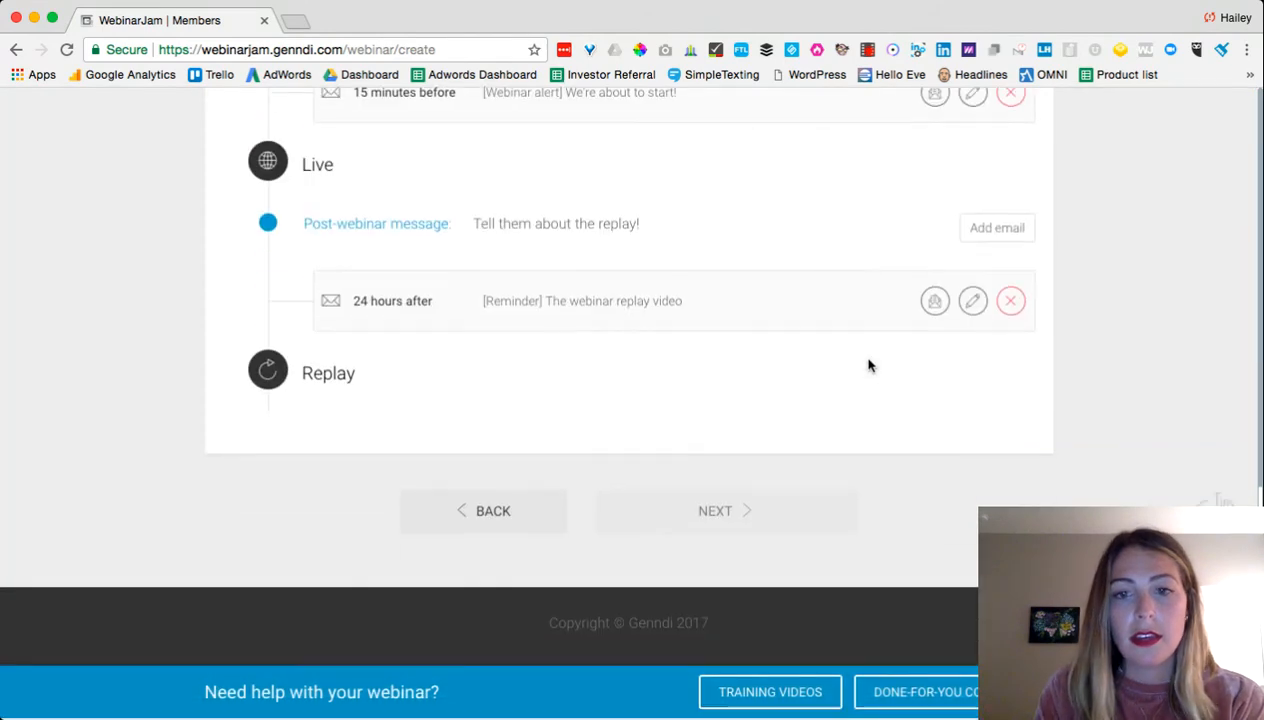
Step: Confirm the webinar notifications and proceed to the Integrations stage
scroll(1001, 263, up, 10)
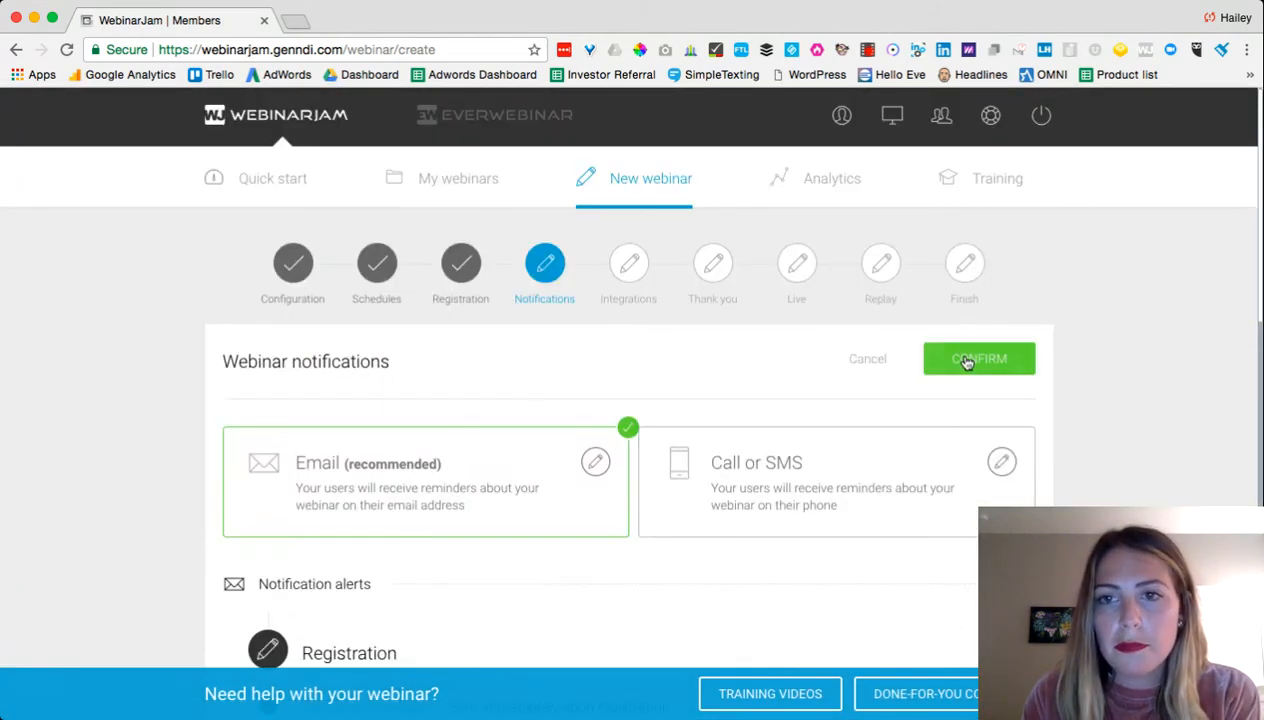
click(966, 361)
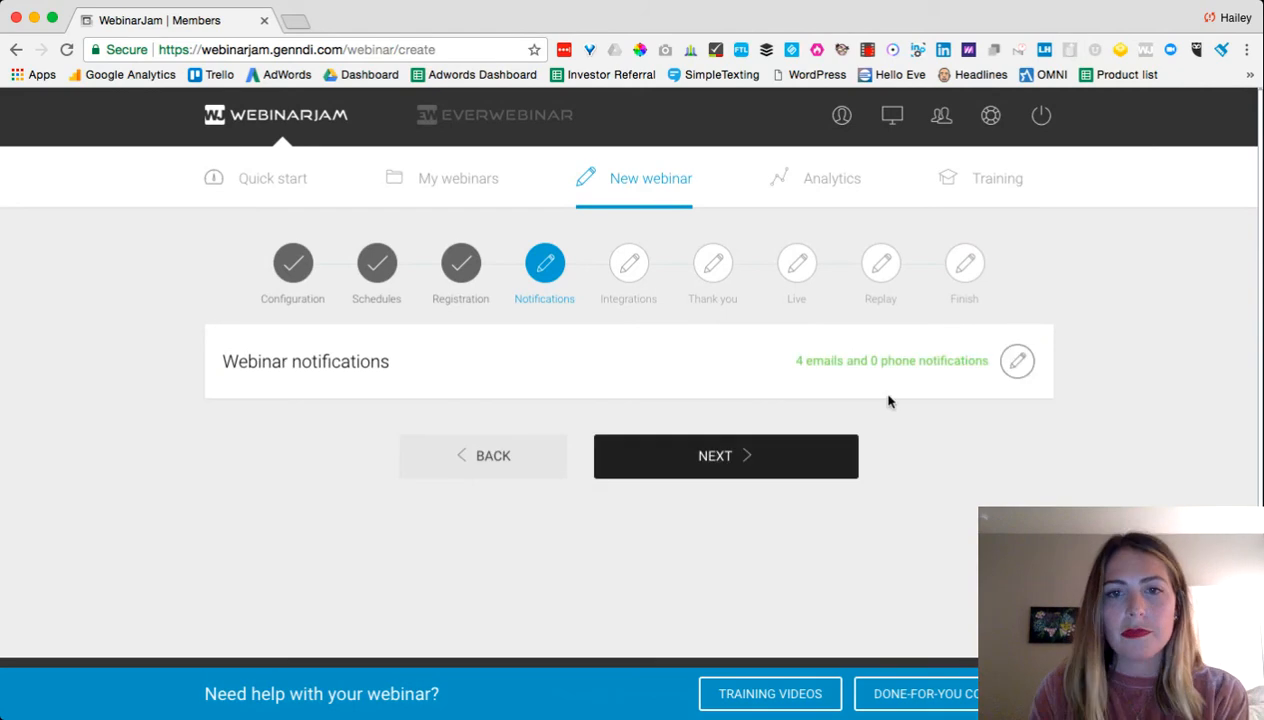
click(748, 460)
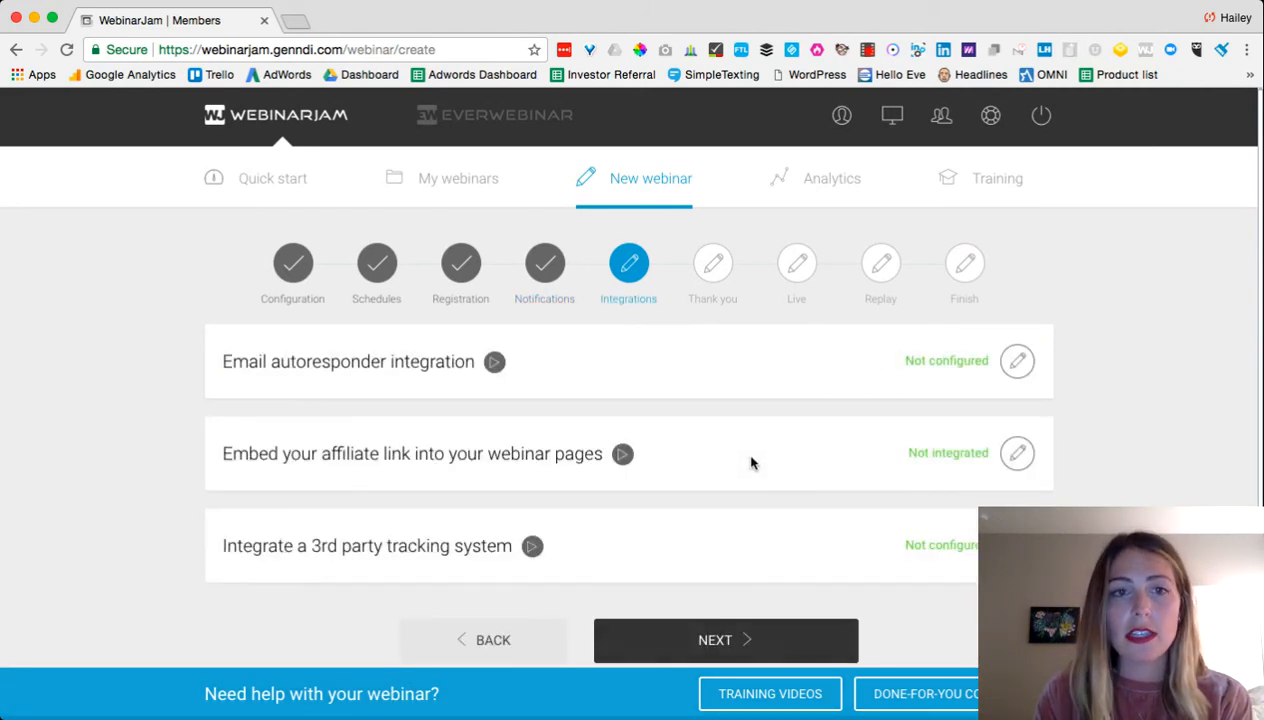
Step: Review the available email autoresponder integrations and confirm the section without selecting a provider
click(1015, 362)
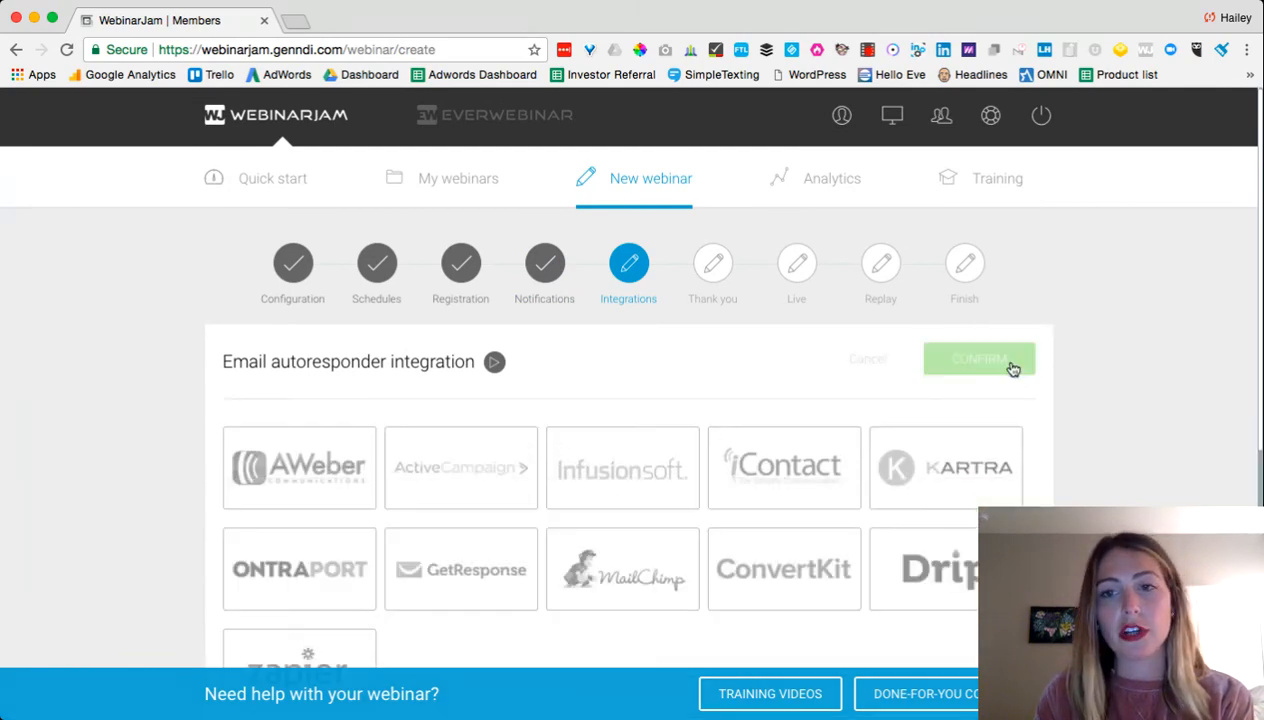
scroll(1010, 367, down, 2)
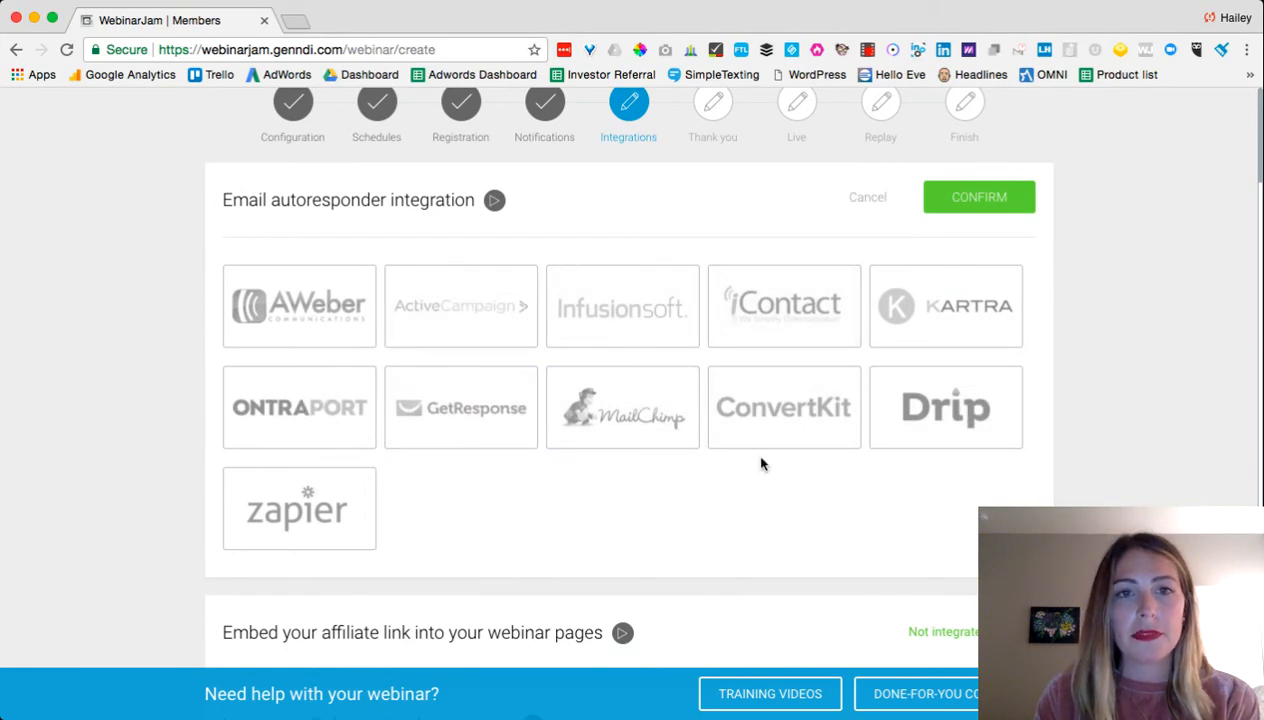
click(974, 203)
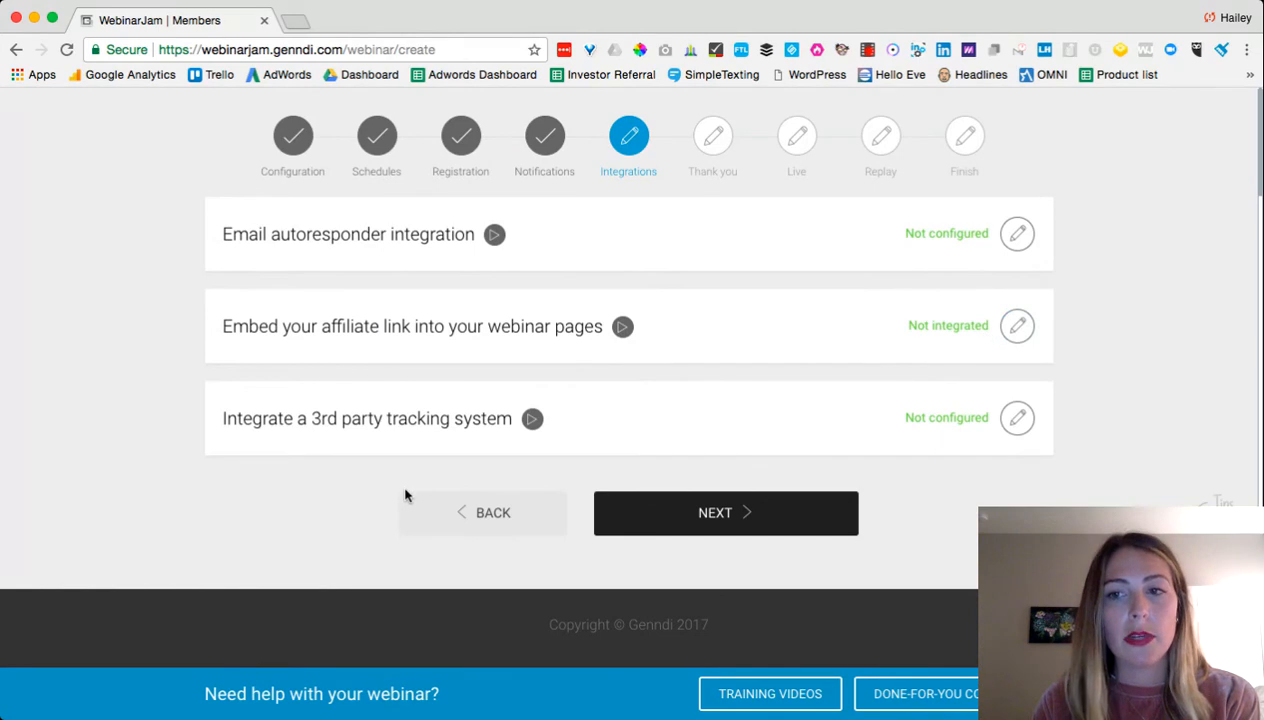
Step: Skip the affiliate link and third-party tracking integrations and proceed to the Thank you stage
scroll(404, 497, up, 1)
scroll(404, 494, up, 2)
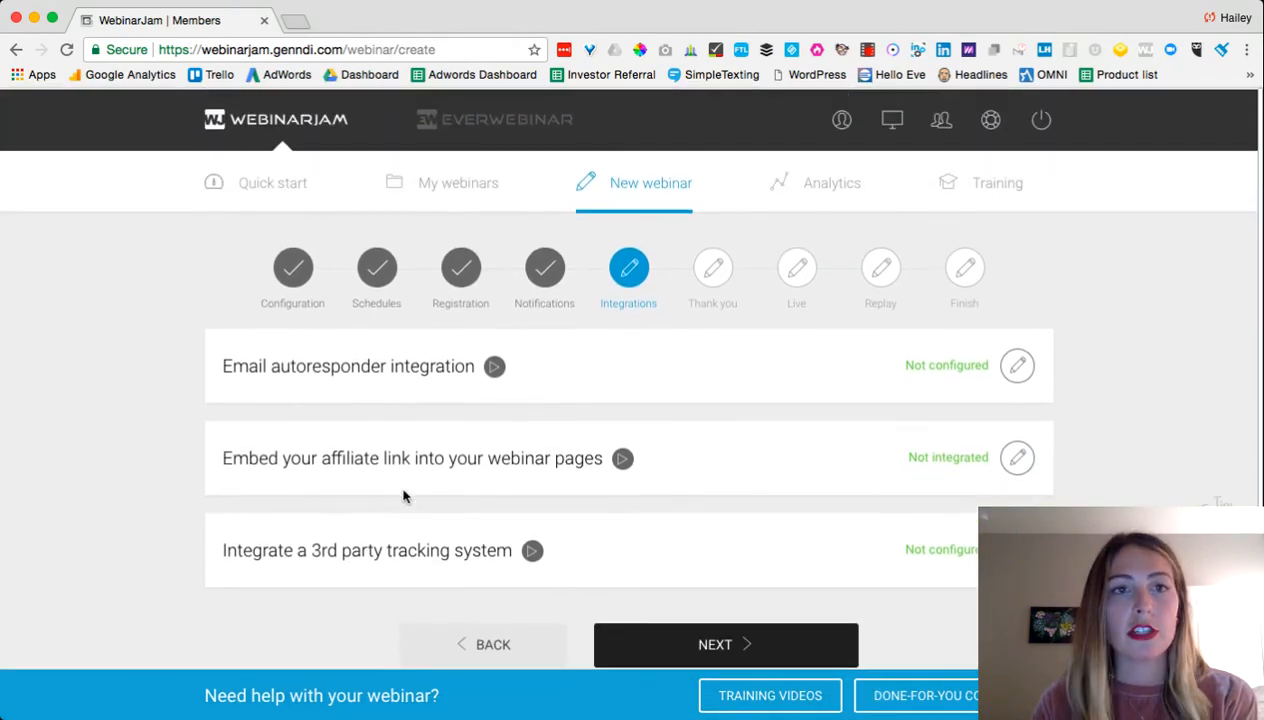
scroll(341, 427, down, 1)
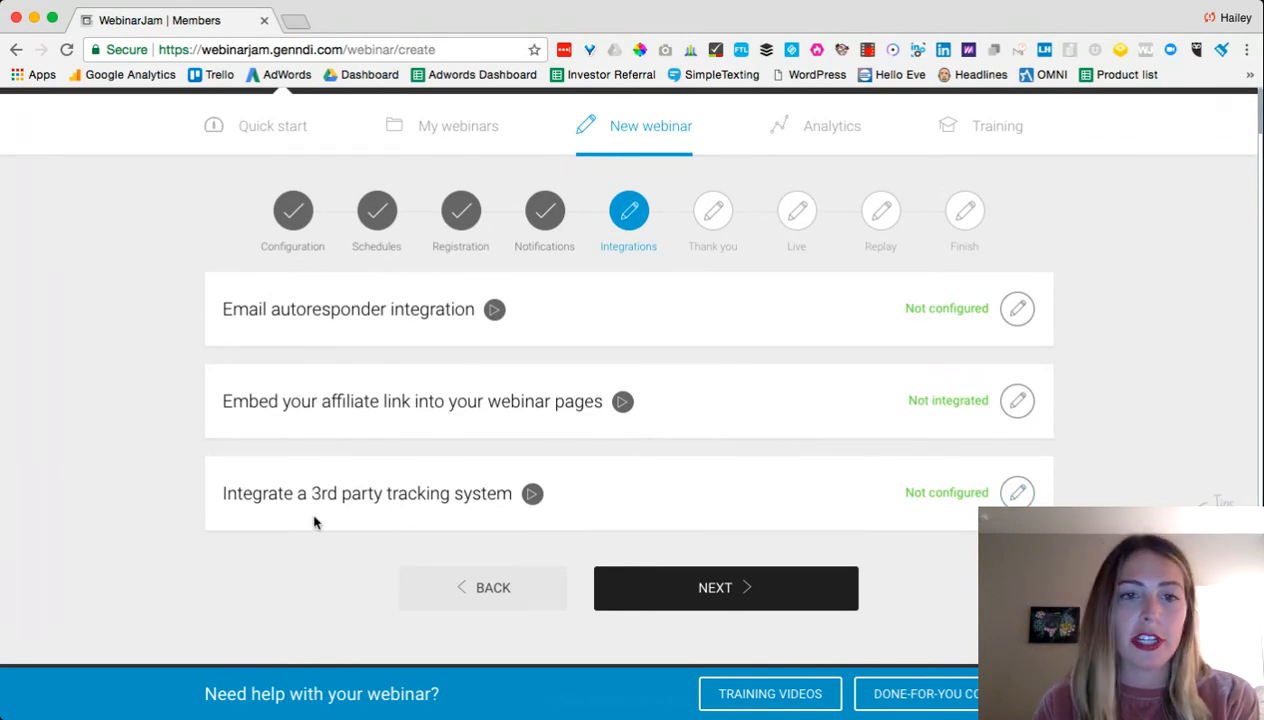
click(750, 593)
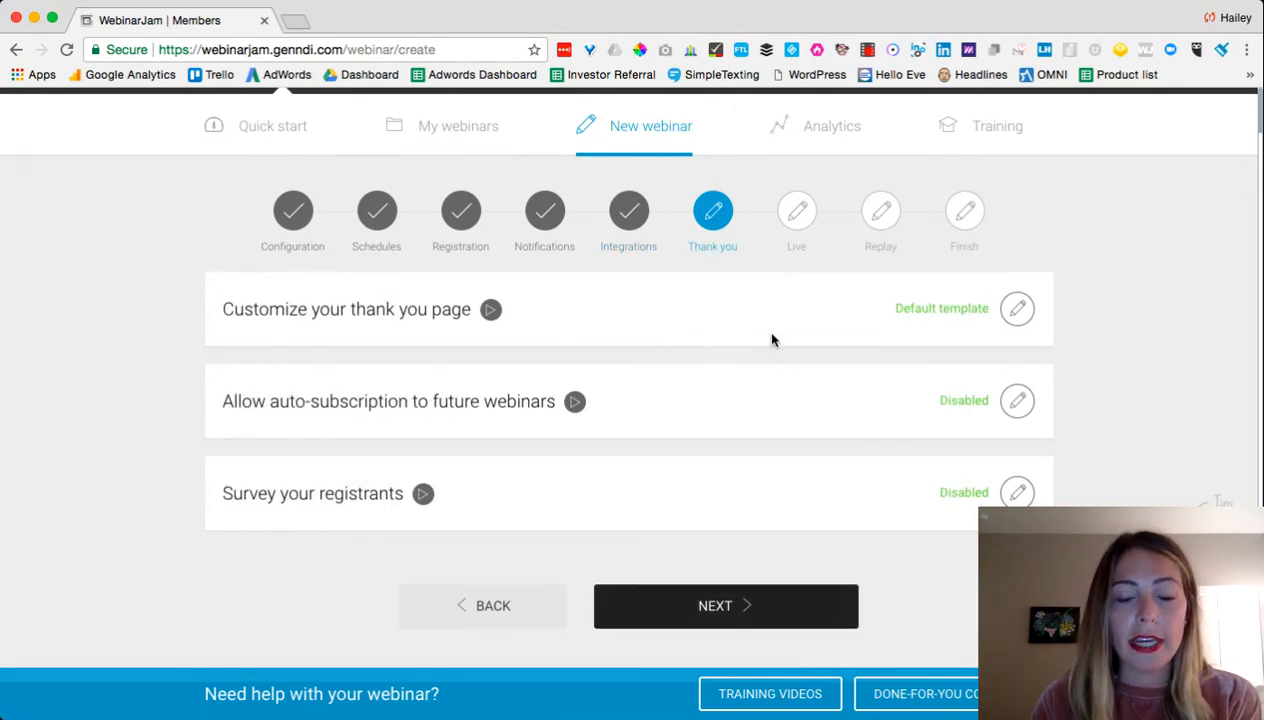
Step: Browse the thank you page templates and open the first, already selected template for customization
click(1018, 314)
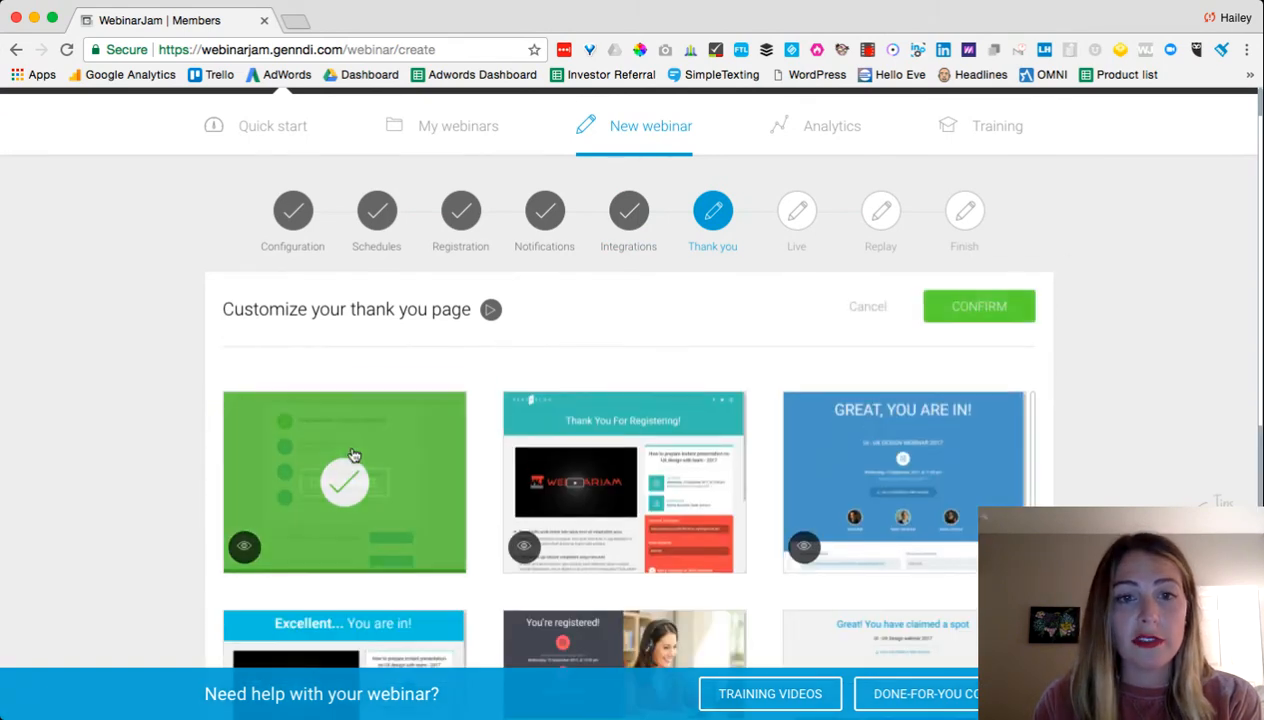
scroll(417, 488, down, 5)
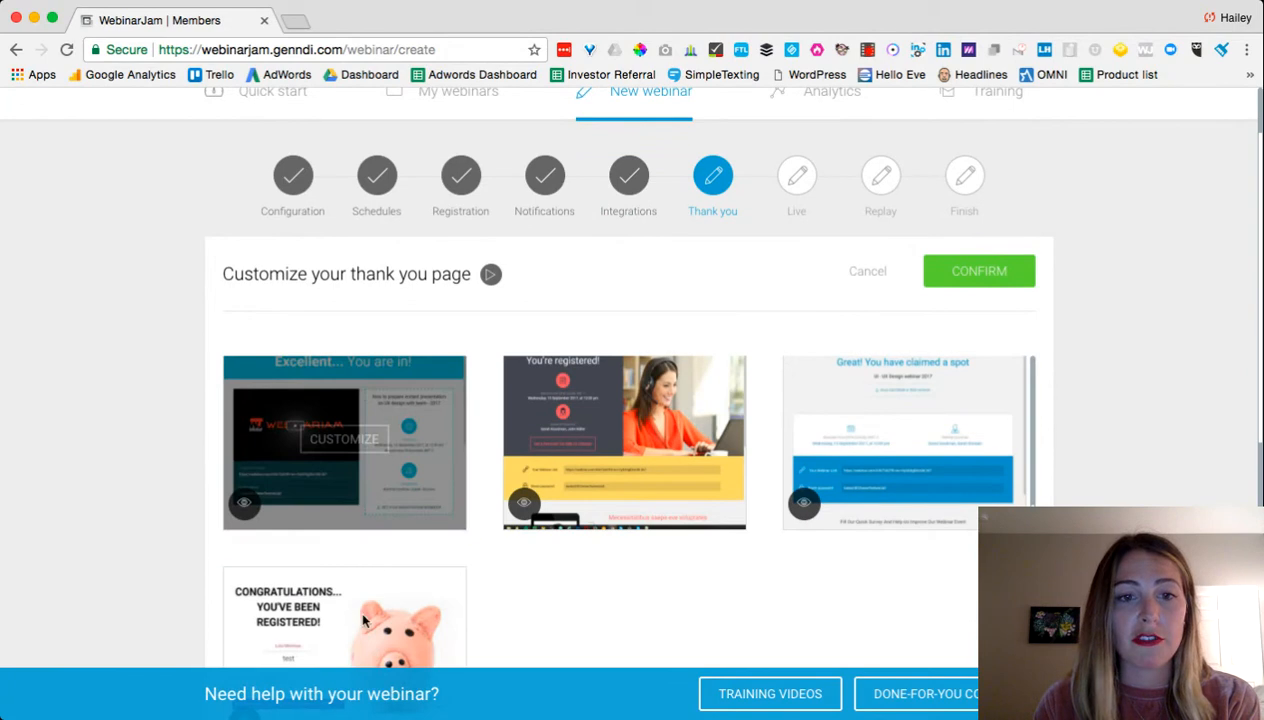
scroll(731, 452, up, 3)
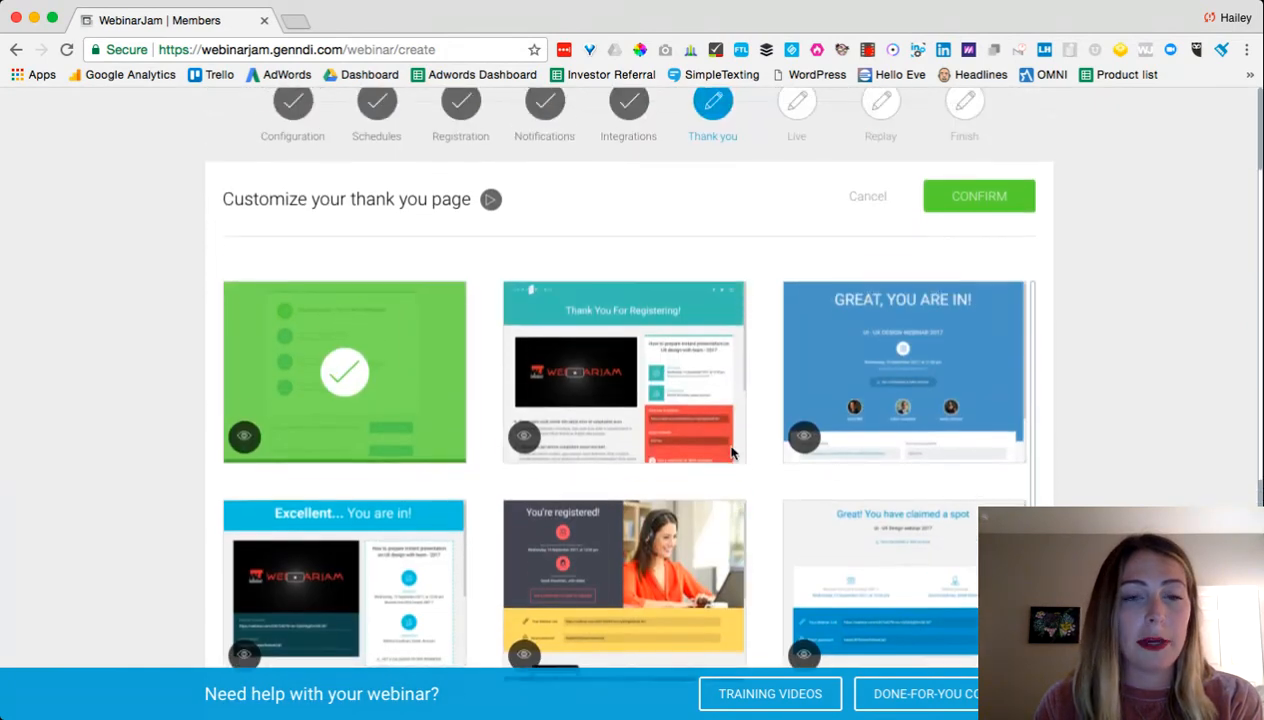
click(340, 382)
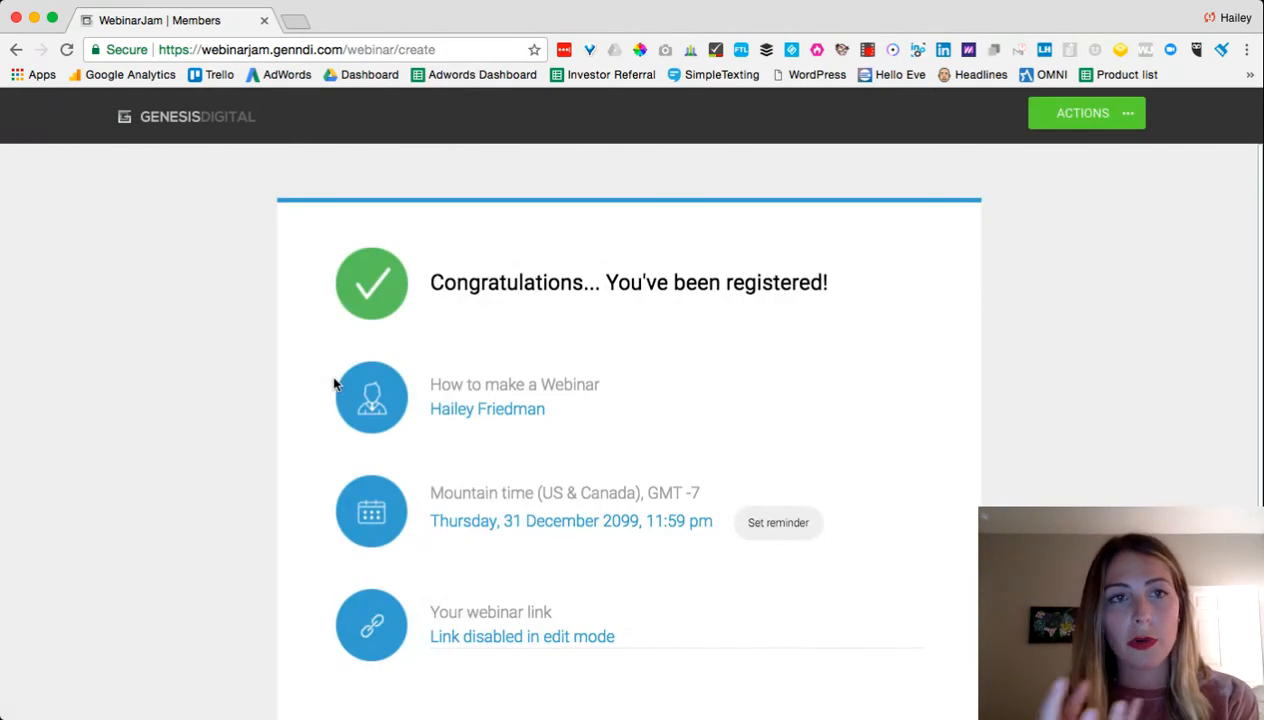
Step: Review the thank you page layout, save it as it is, and confirm the thank you page section
scroll(335, 383, down, 1)
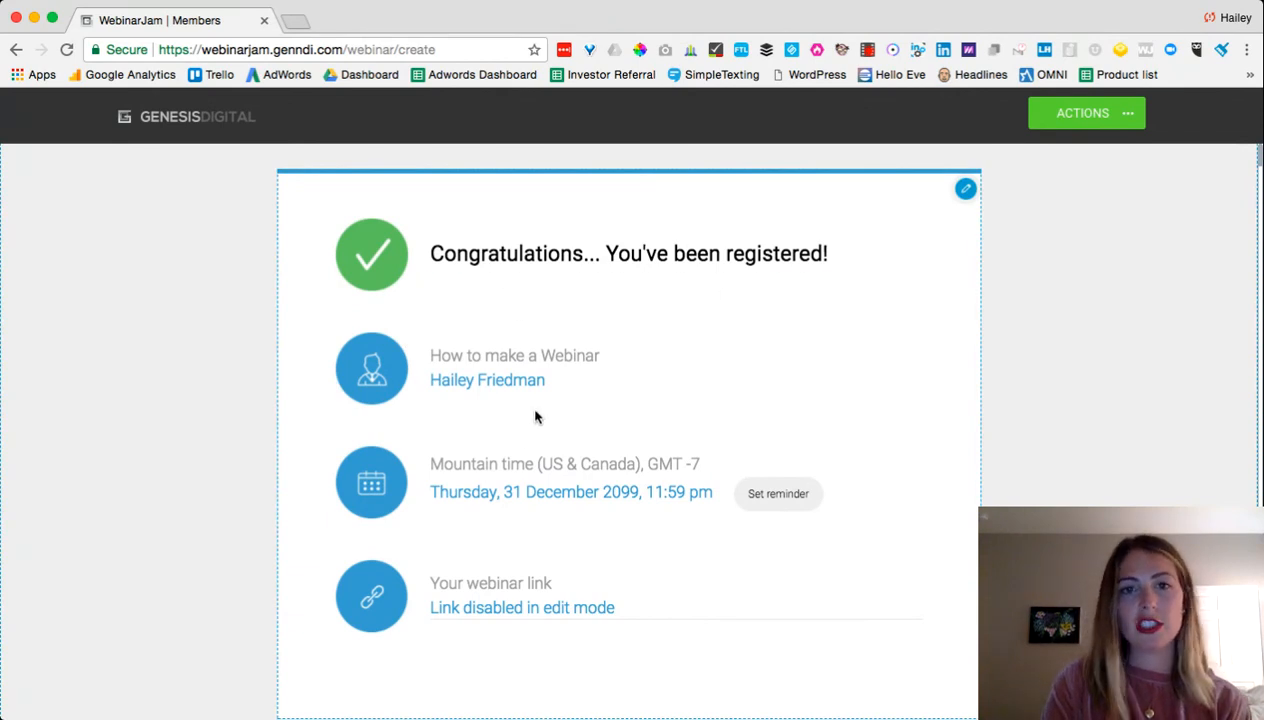
scroll(510, 465, down, 3)
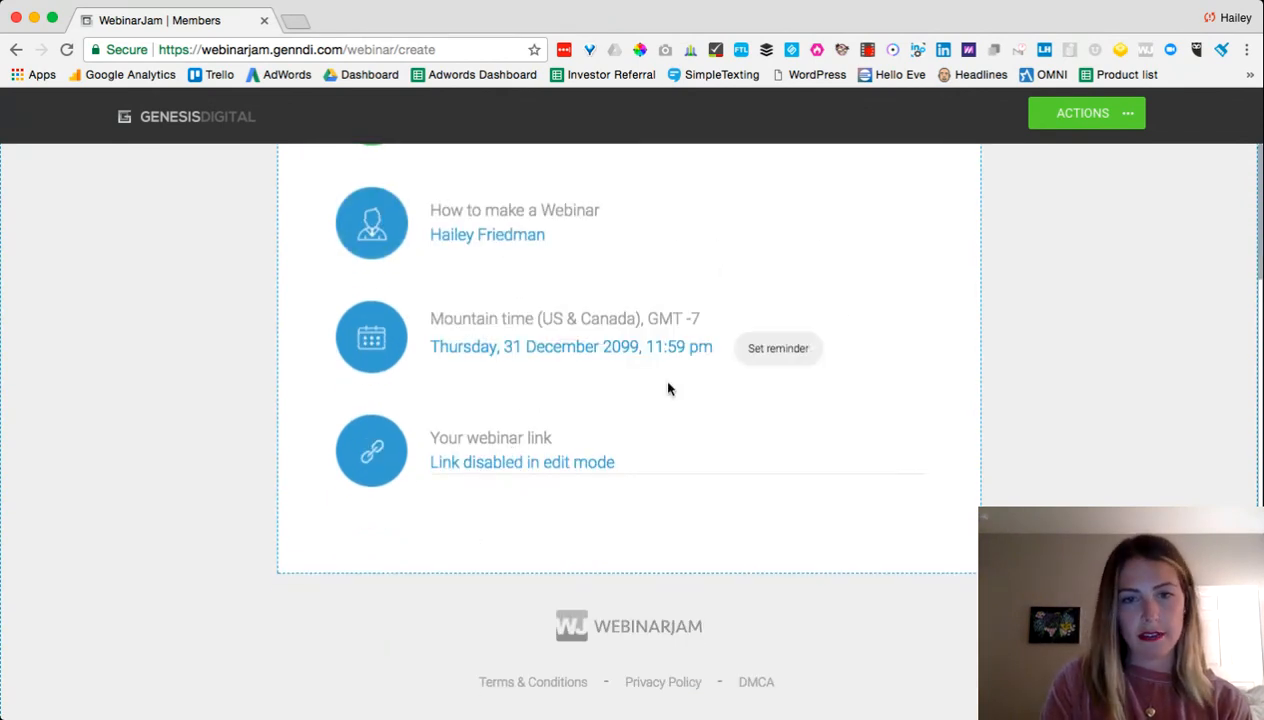
scroll(666, 386, up, 3)
scroll(767, 446, up, 1)
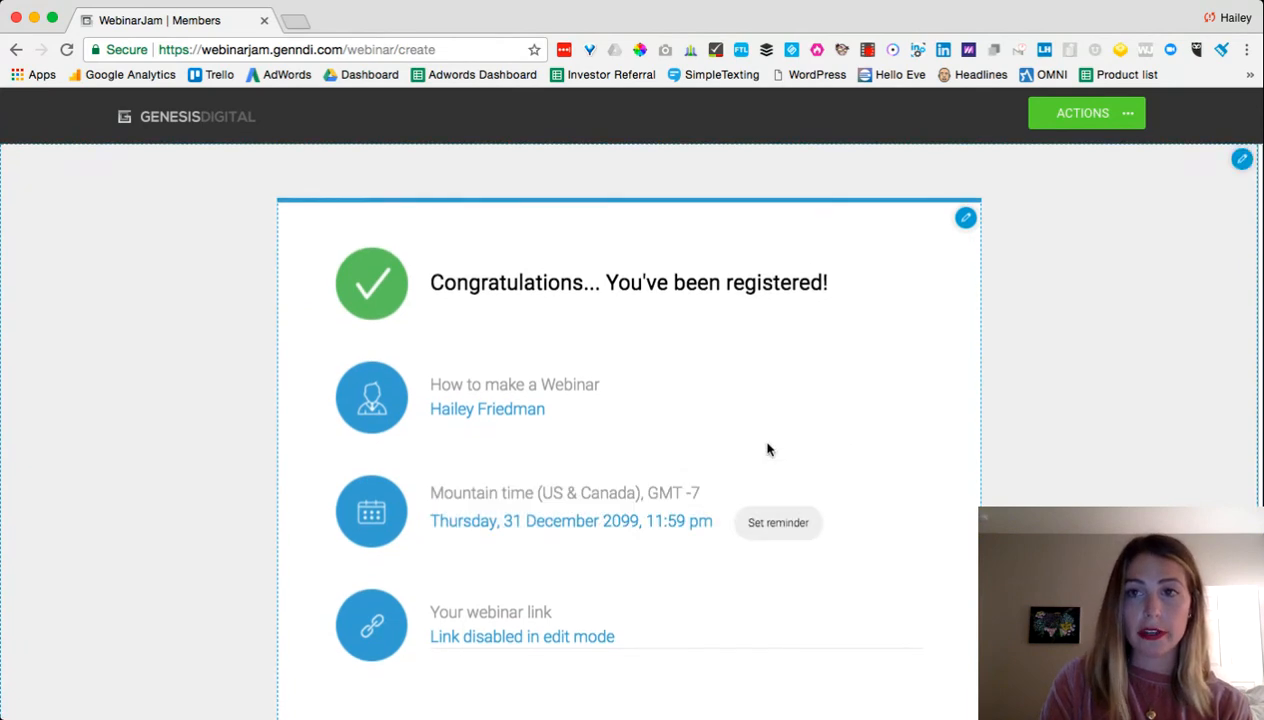
click(1129, 116)
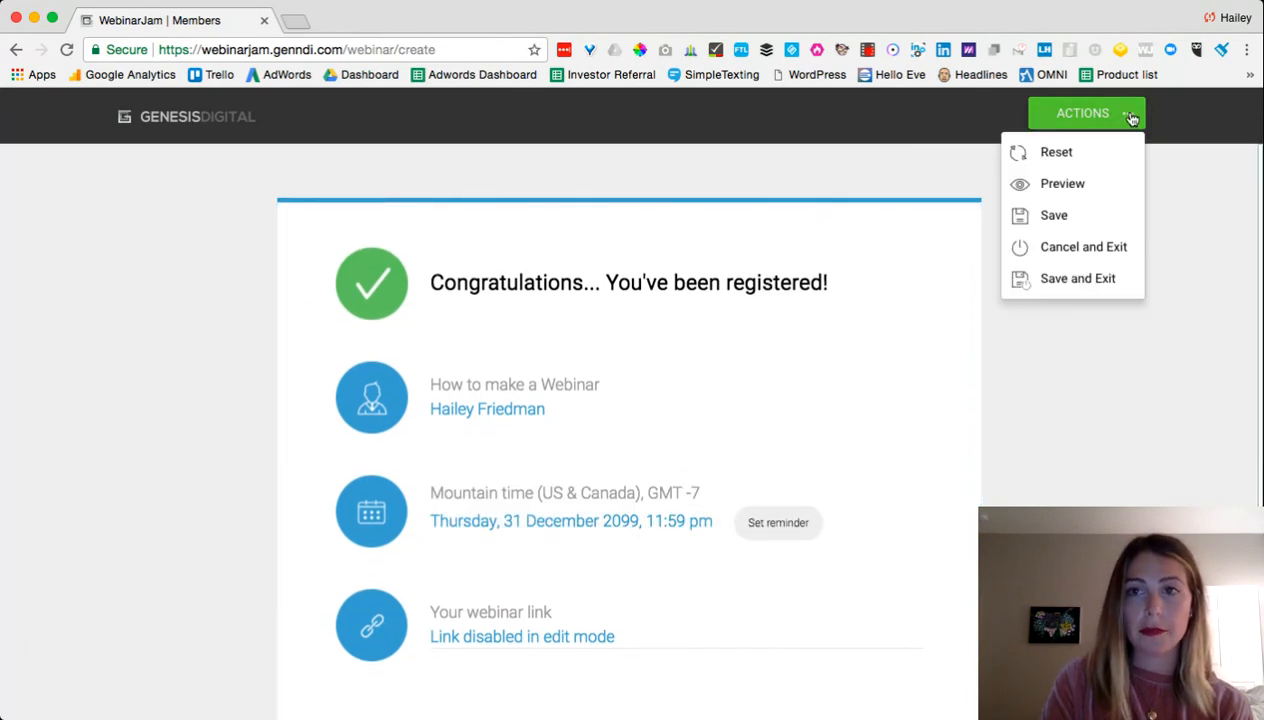
click(1090, 281)
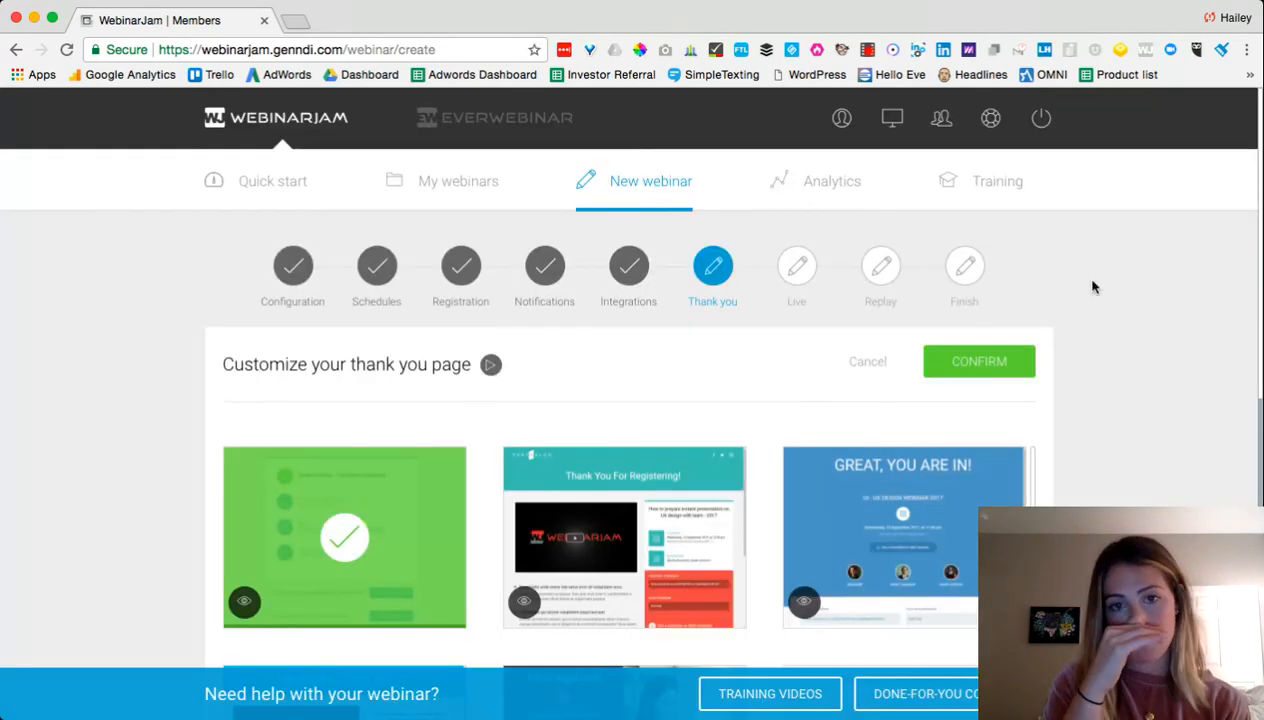
click(982, 362)
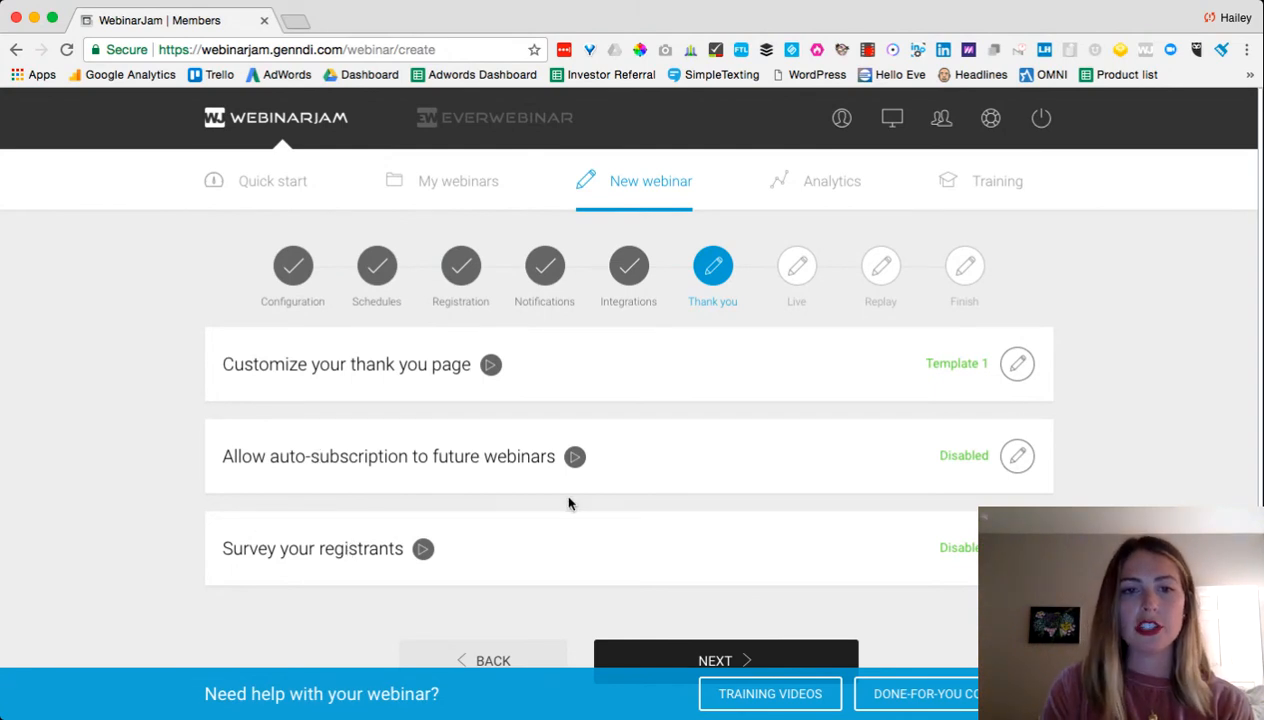
Step: Leave auto-subscription to future webinars and the registrant survey disabled, and proceed to the Live stage
scroll(566, 502, down, 1)
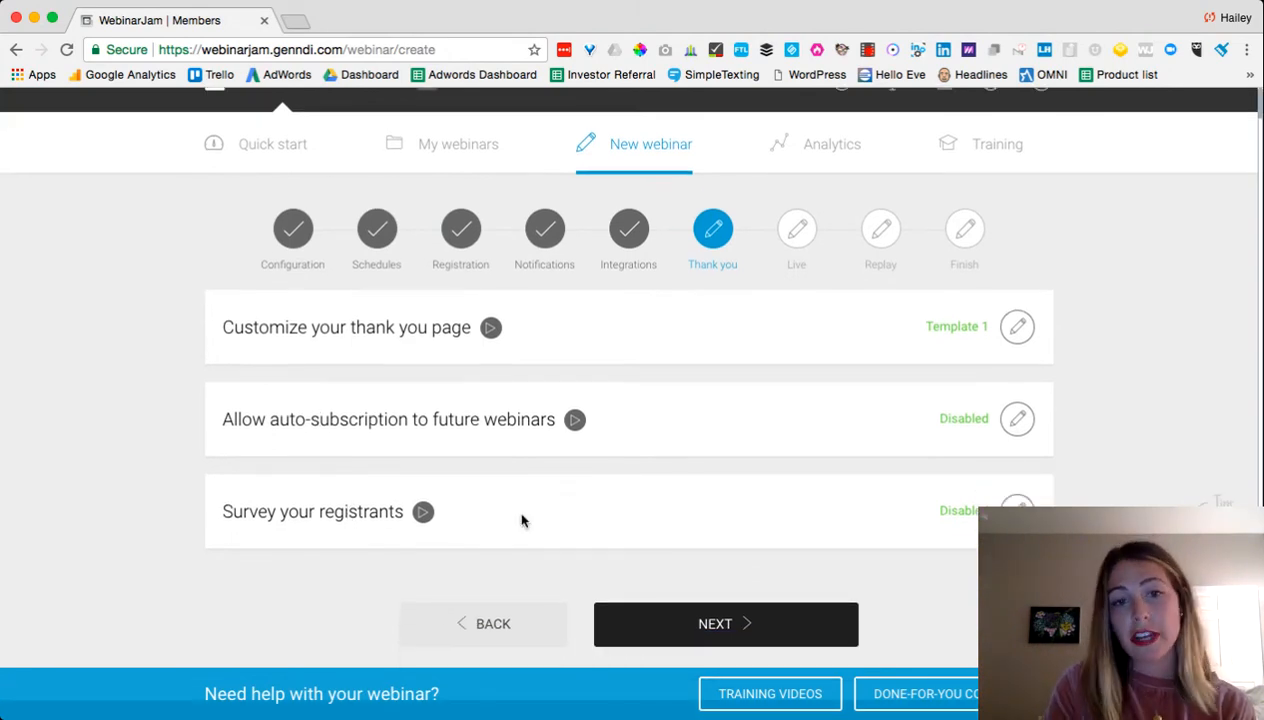
scroll(521, 520, down, 1)
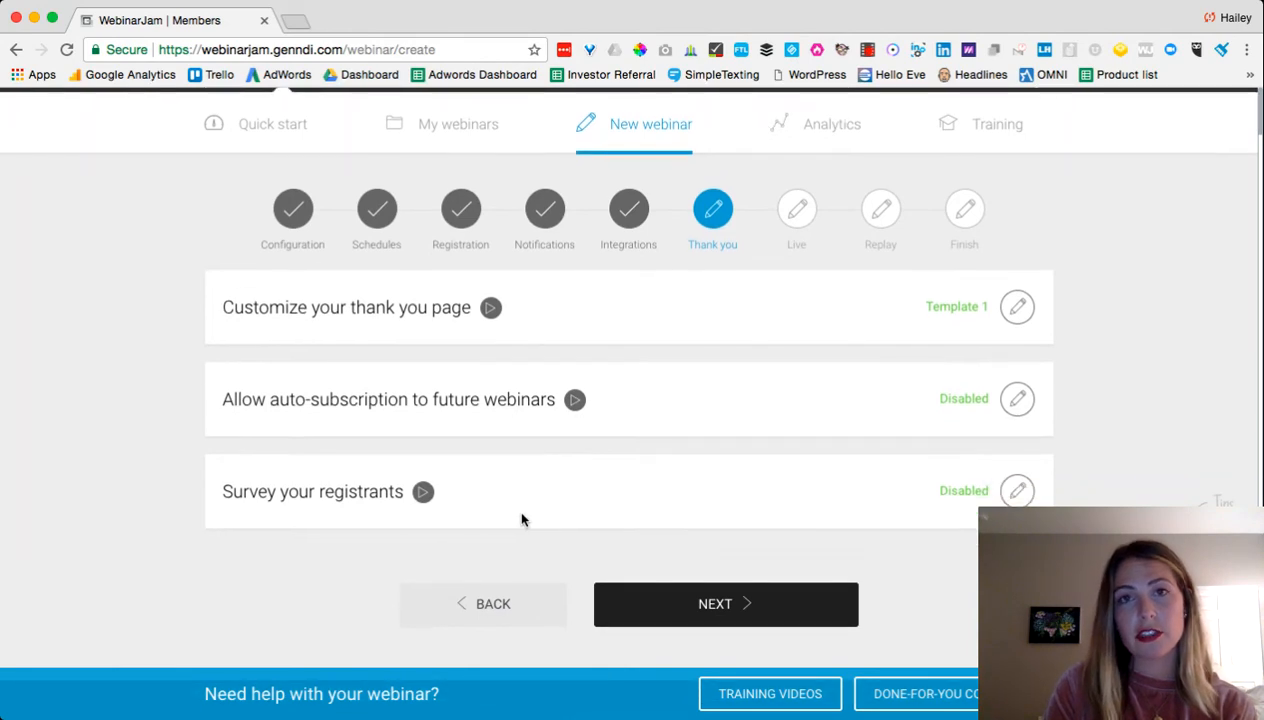
scroll(521, 518, down, 1)
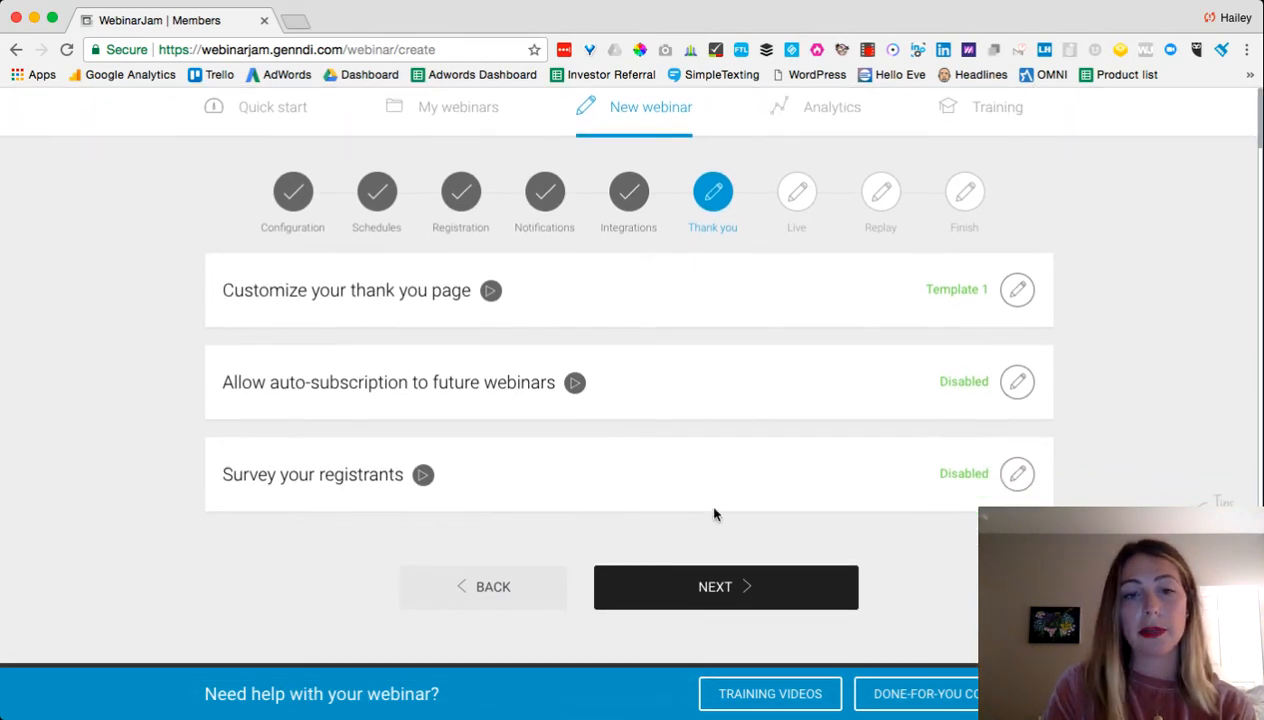
click(705, 593)
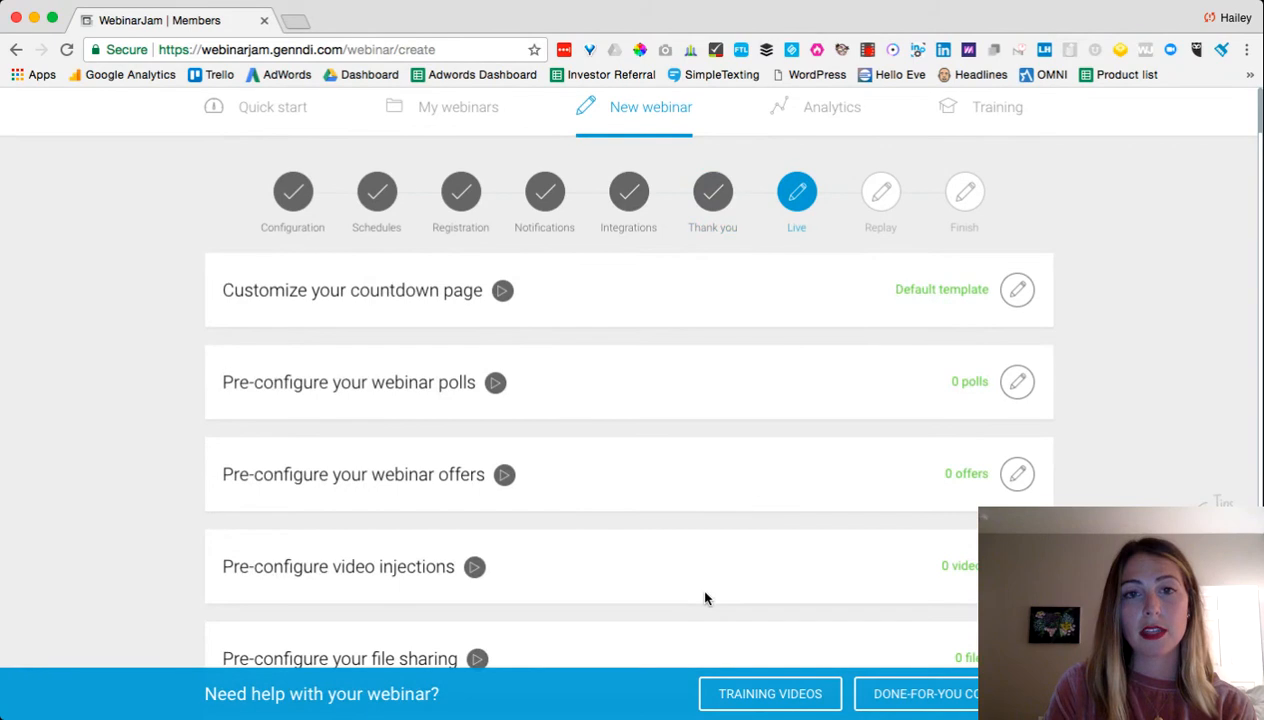
Step: Open the first countdown page template for customization, save it without edits, and confirm the countdown page section
scroll(776, 385, up, 3)
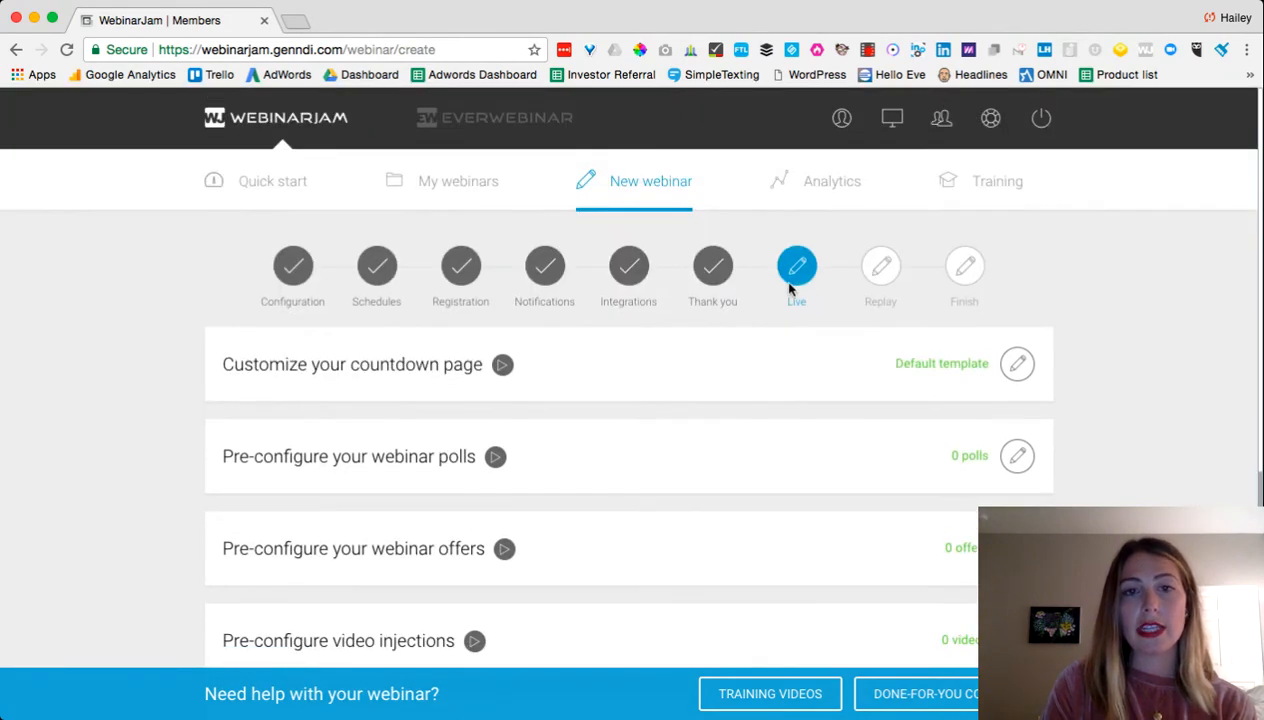
scroll(788, 289, down, 1)
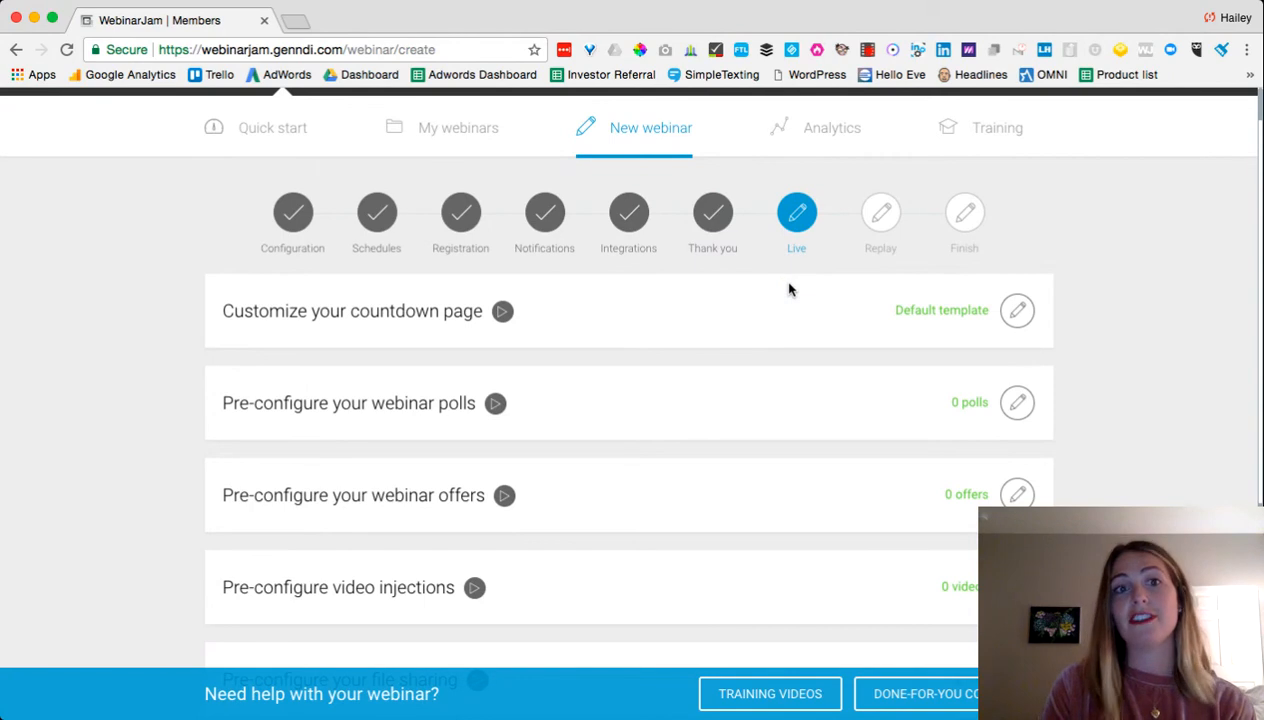
scroll(788, 289, down, 1)
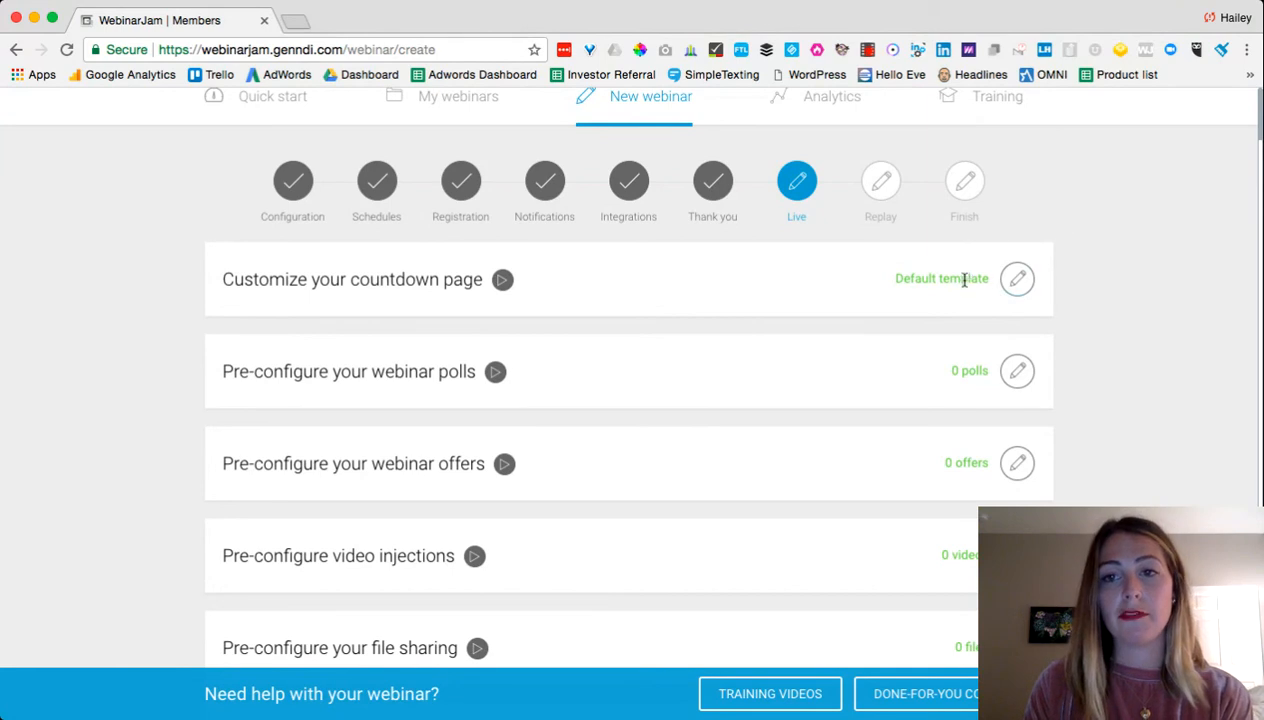
click(1014, 292)
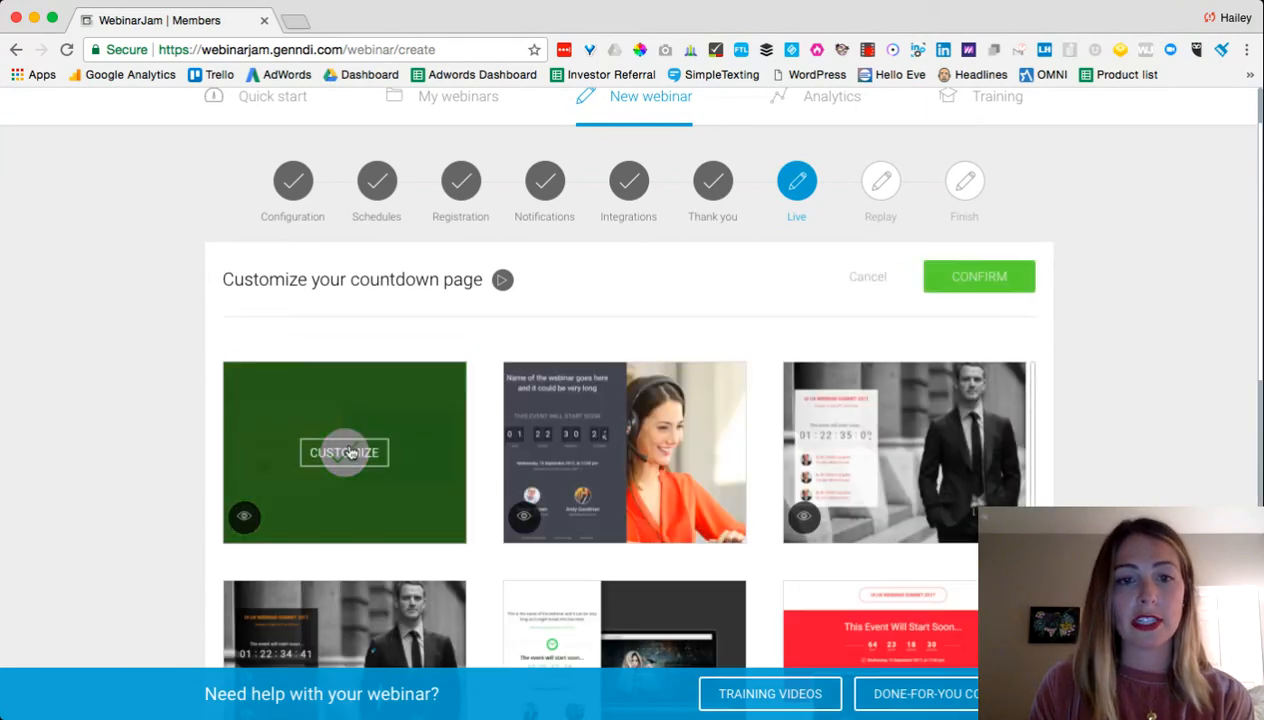
scroll(345, 451, up, 2)
click(349, 451)
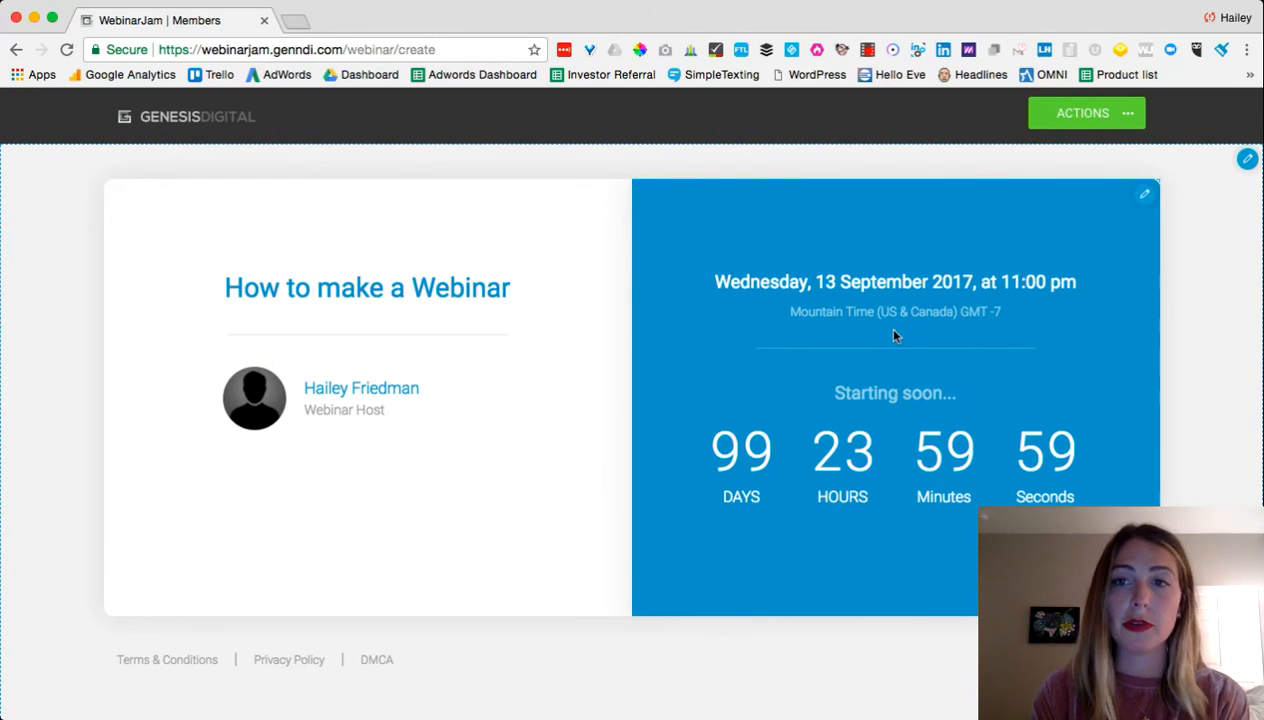
click(1123, 115)
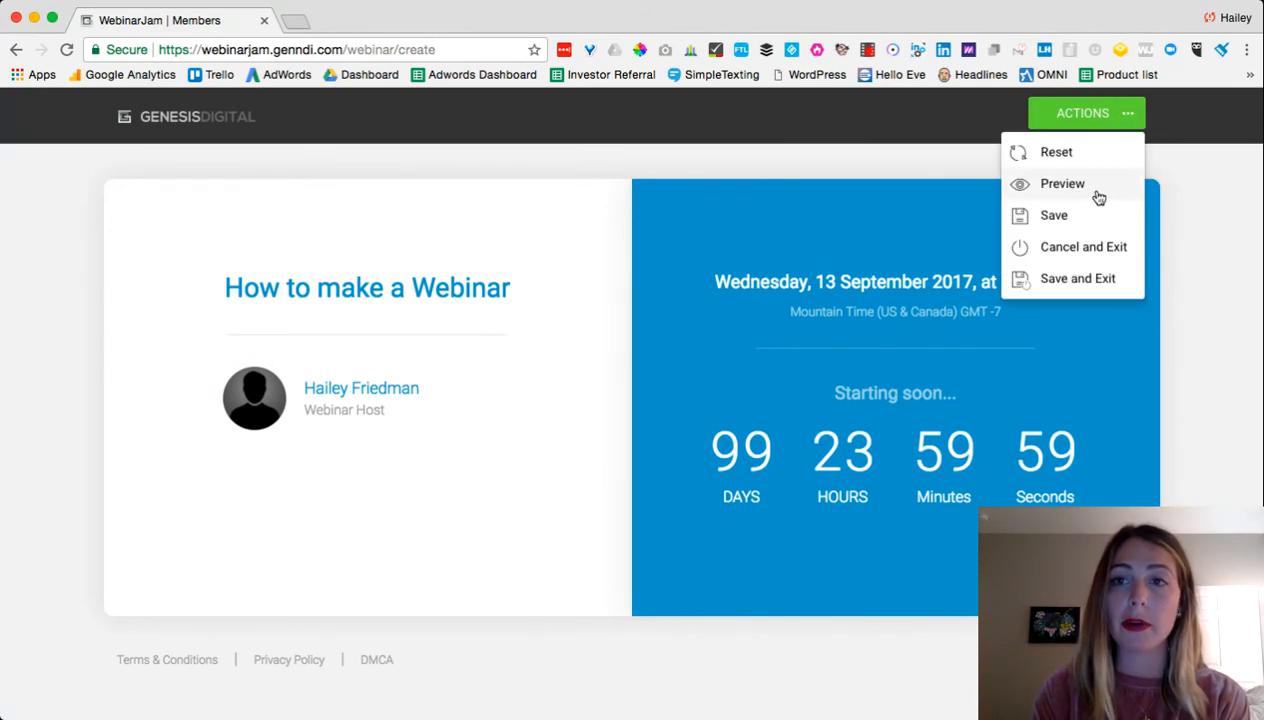
click(1098, 279)
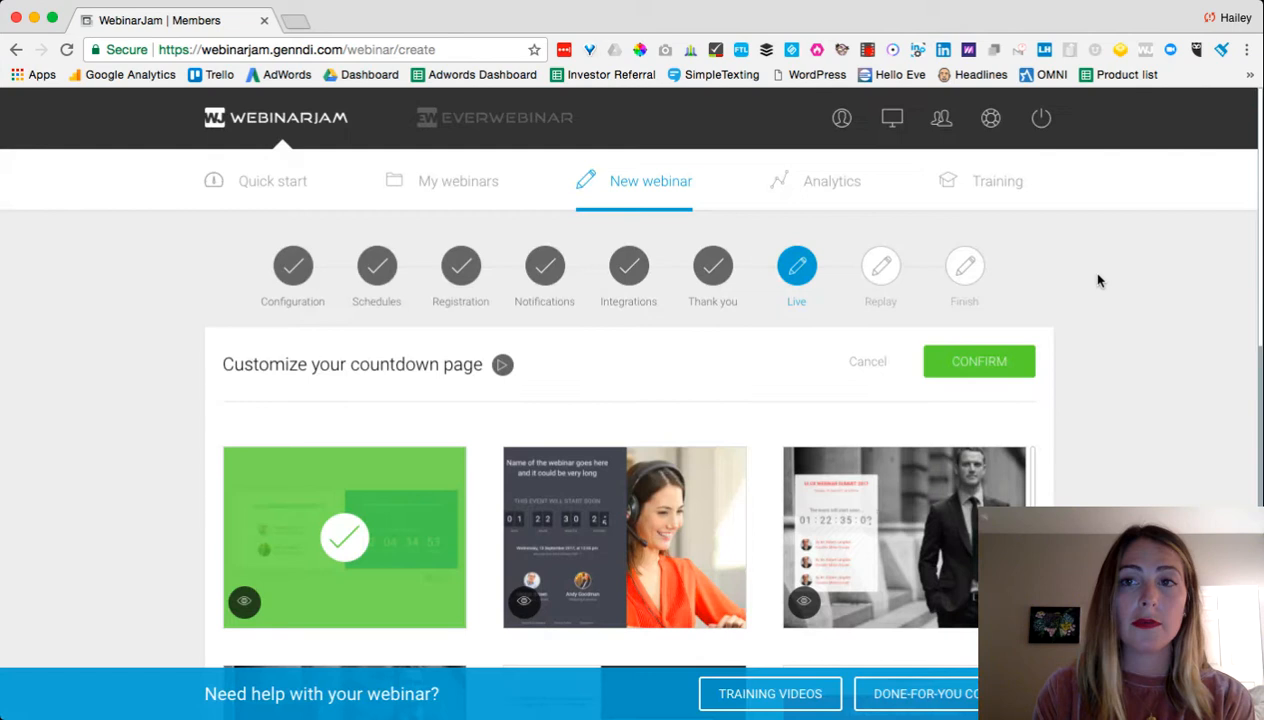
click(981, 360)
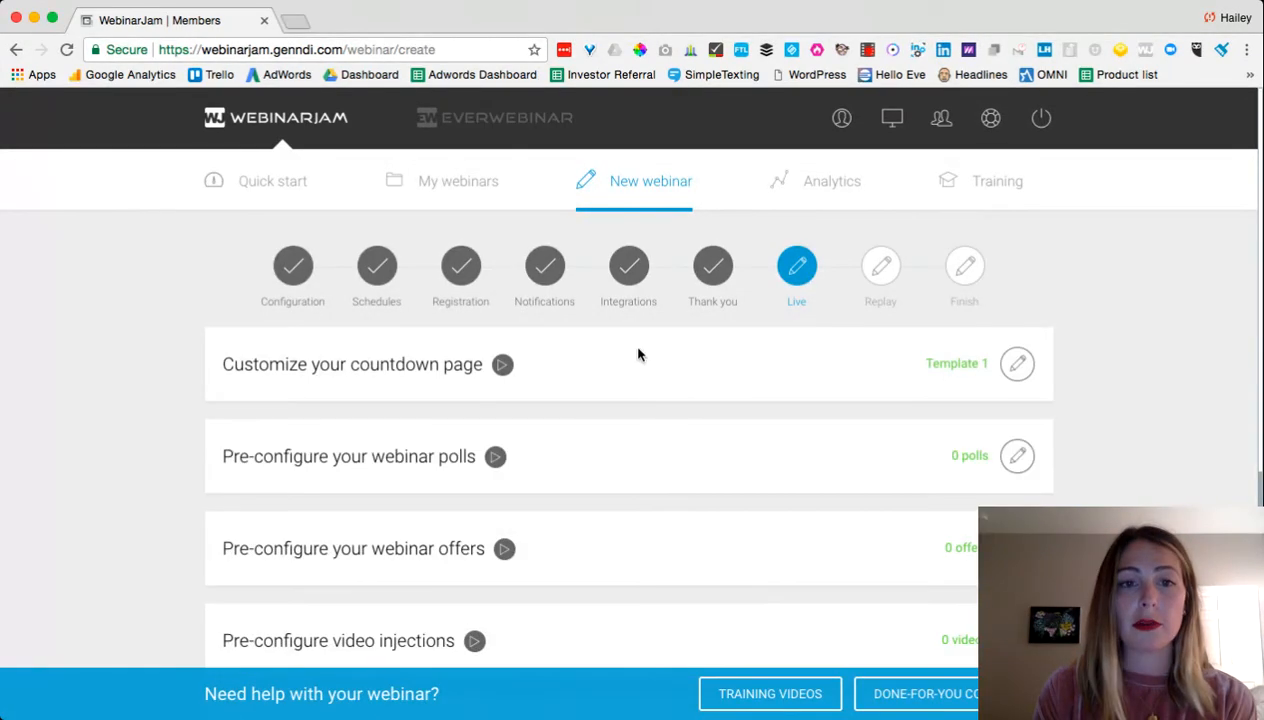
Step: Add a new webinar offer named "Get a free trial of WebinarJam"
scroll(480, 415, down, 5)
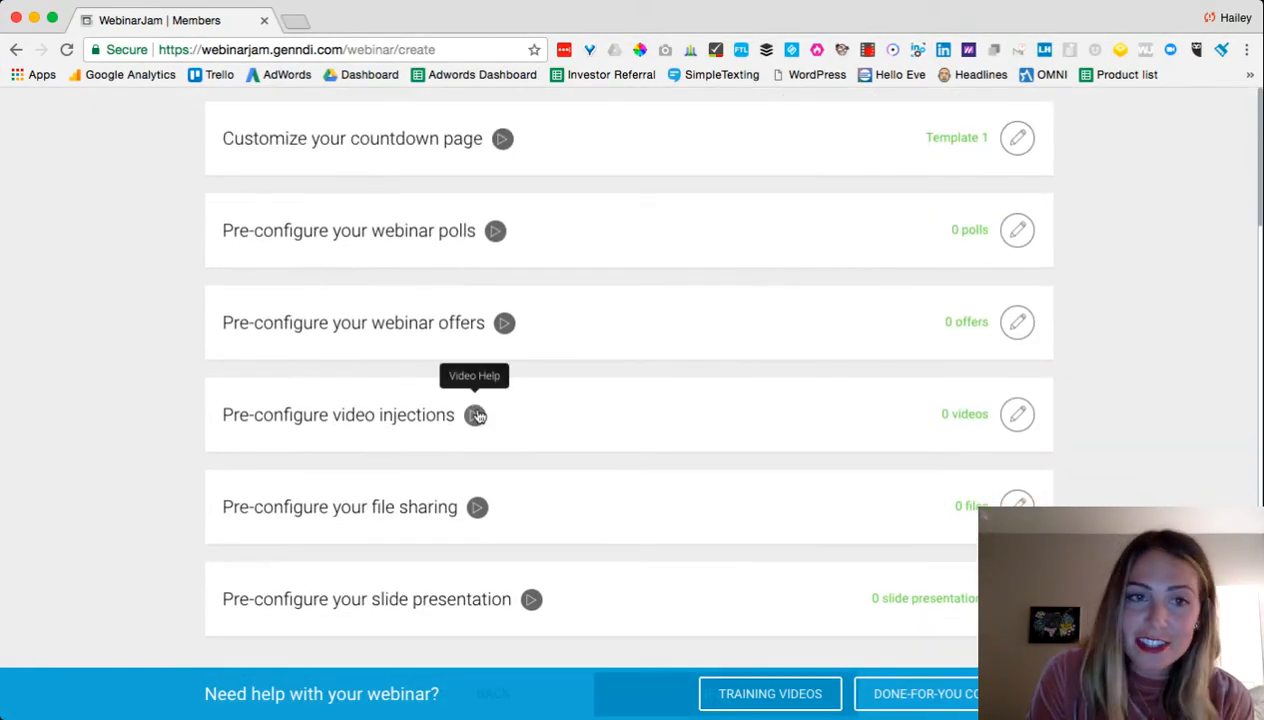
scroll(477, 415, down, 1)
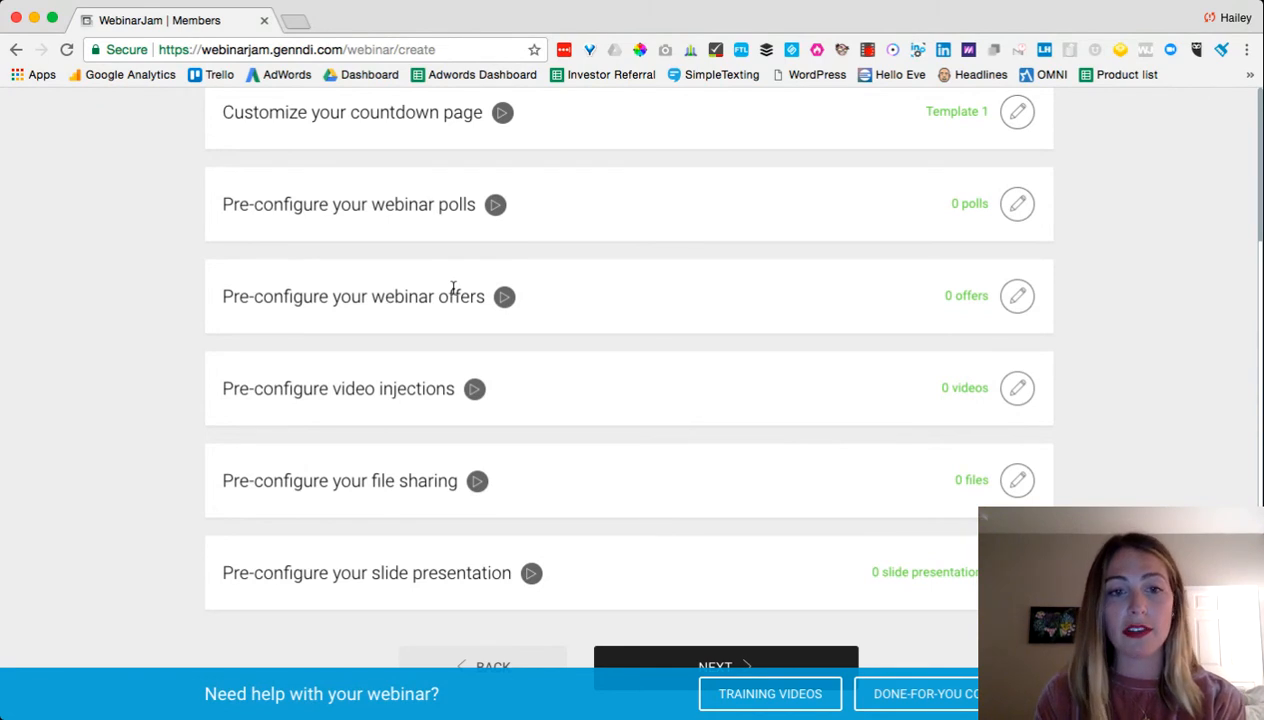
scroll(568, 288, up, 2)
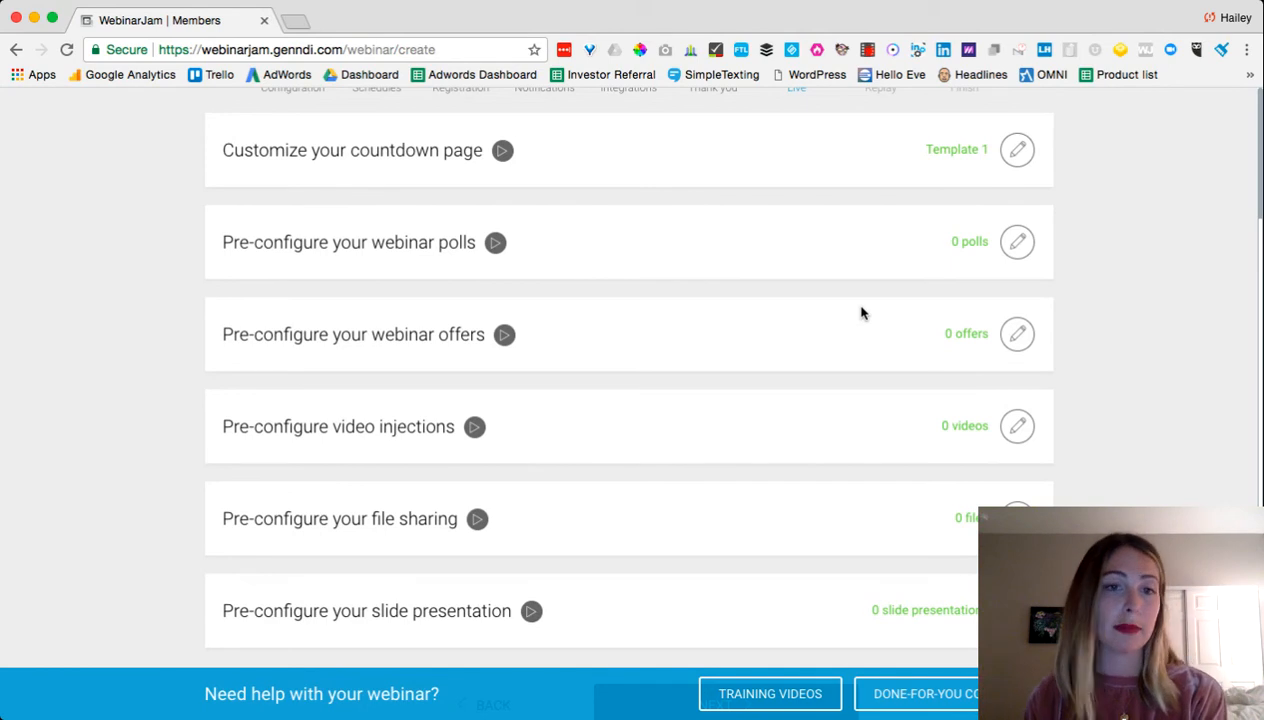
click(1017, 334)
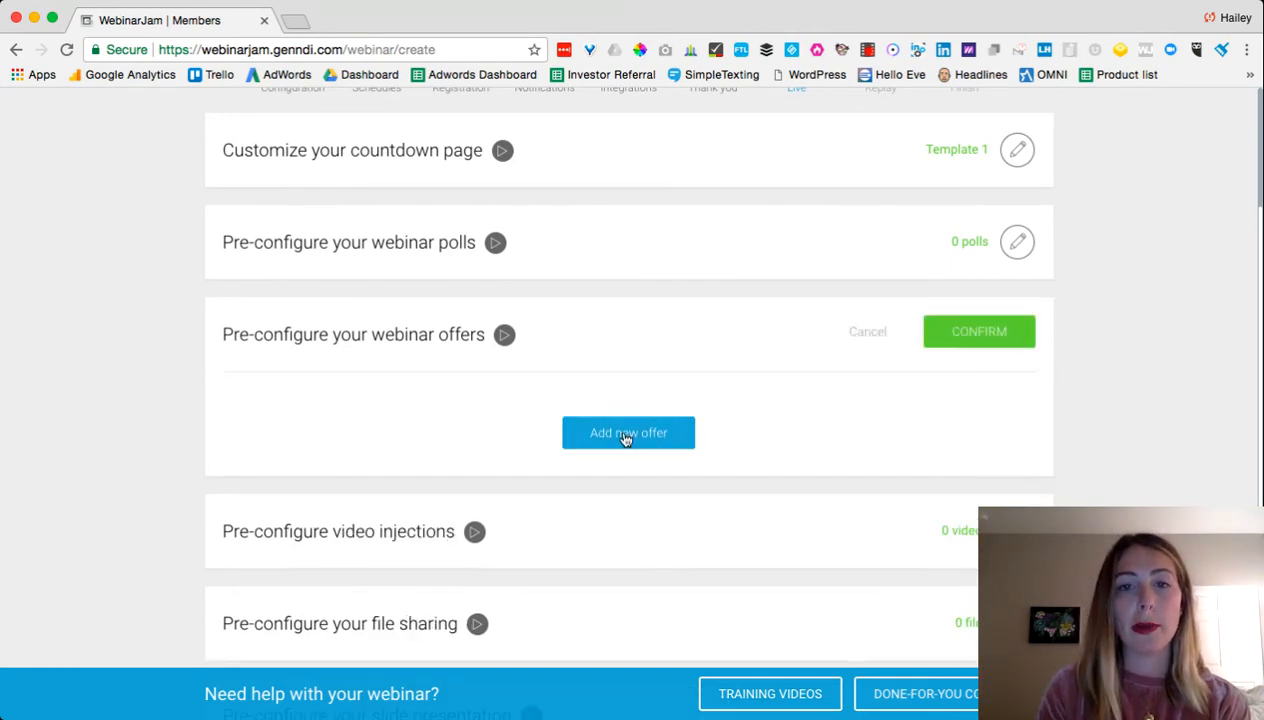
click(625, 436)
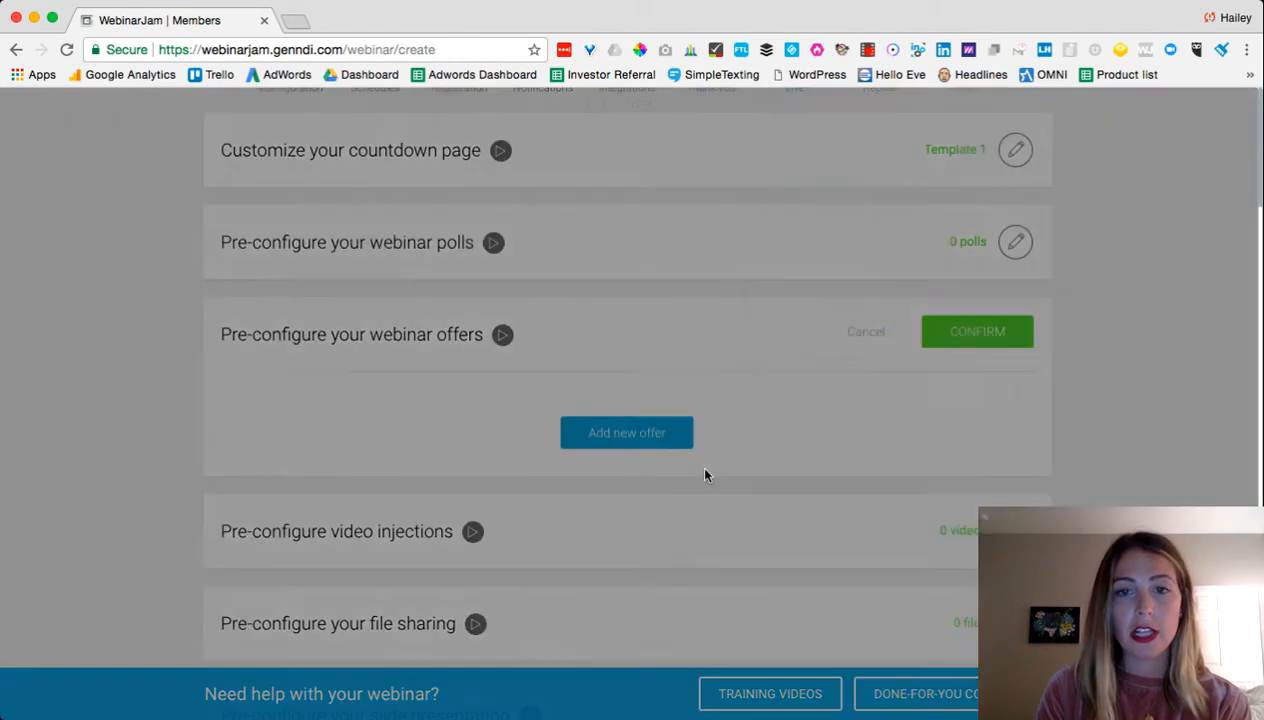
click(322, 245)
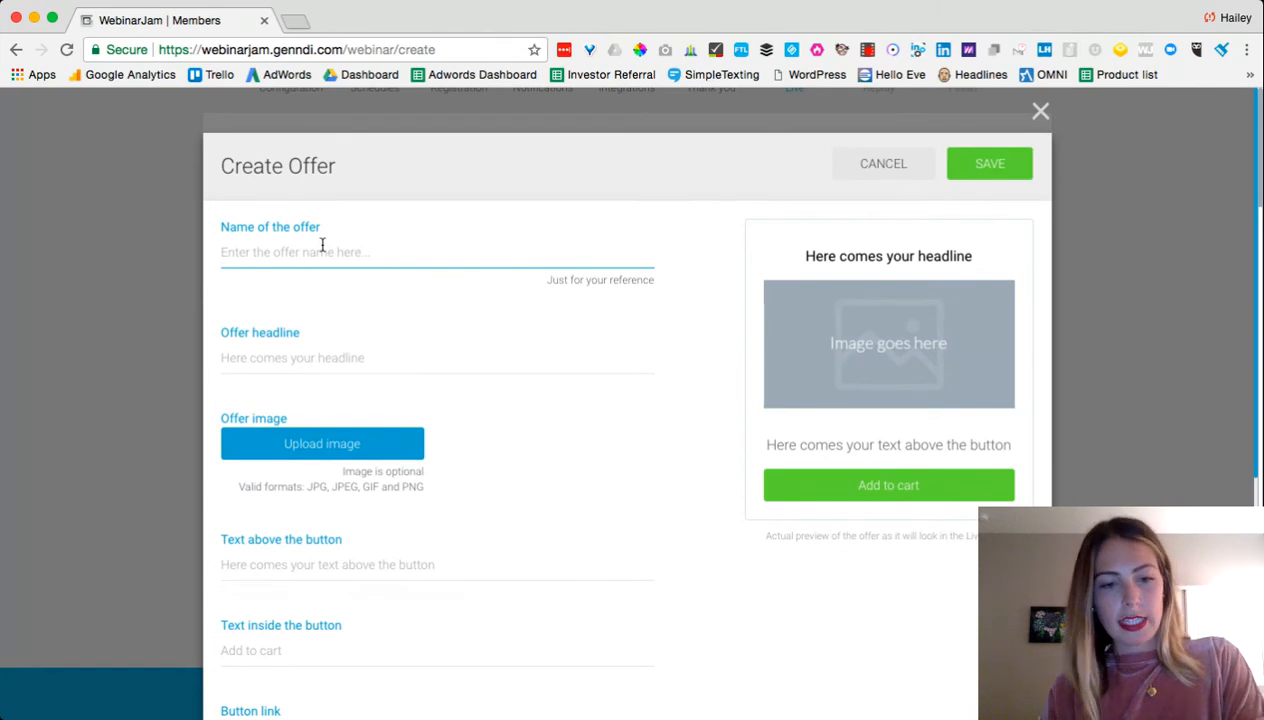
text(Get a free trial)
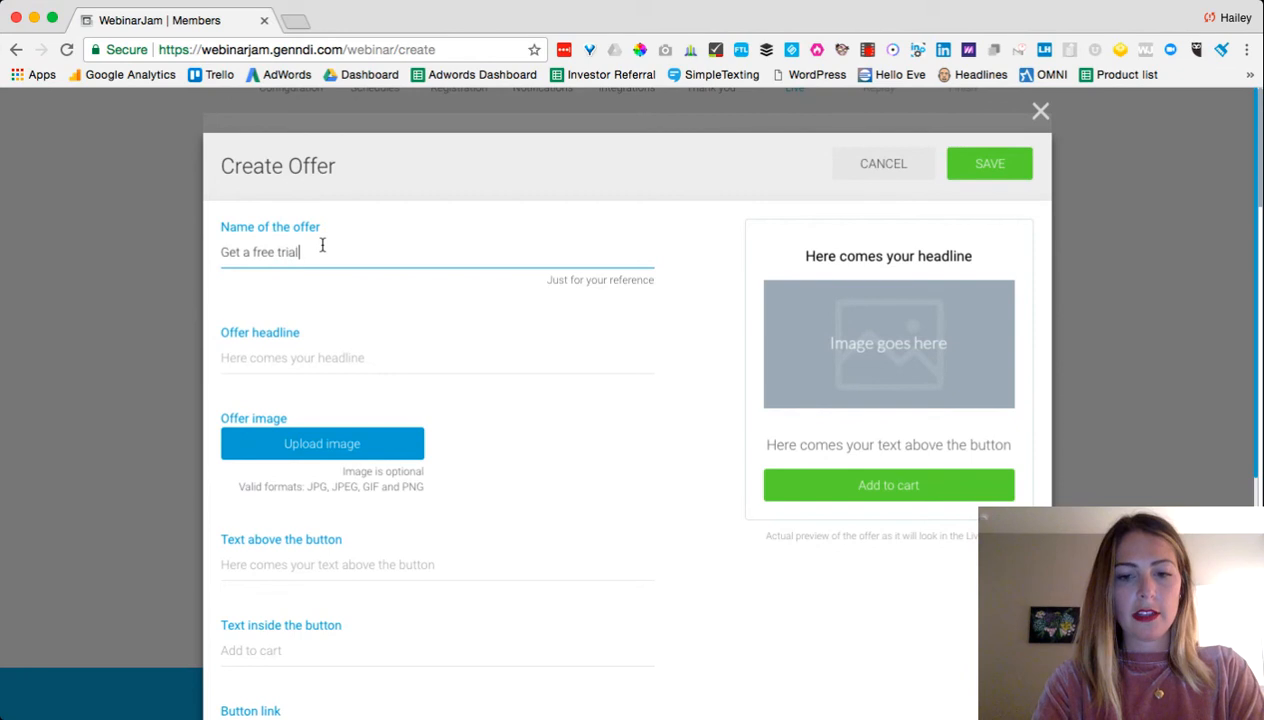
text( of WebinarJam)
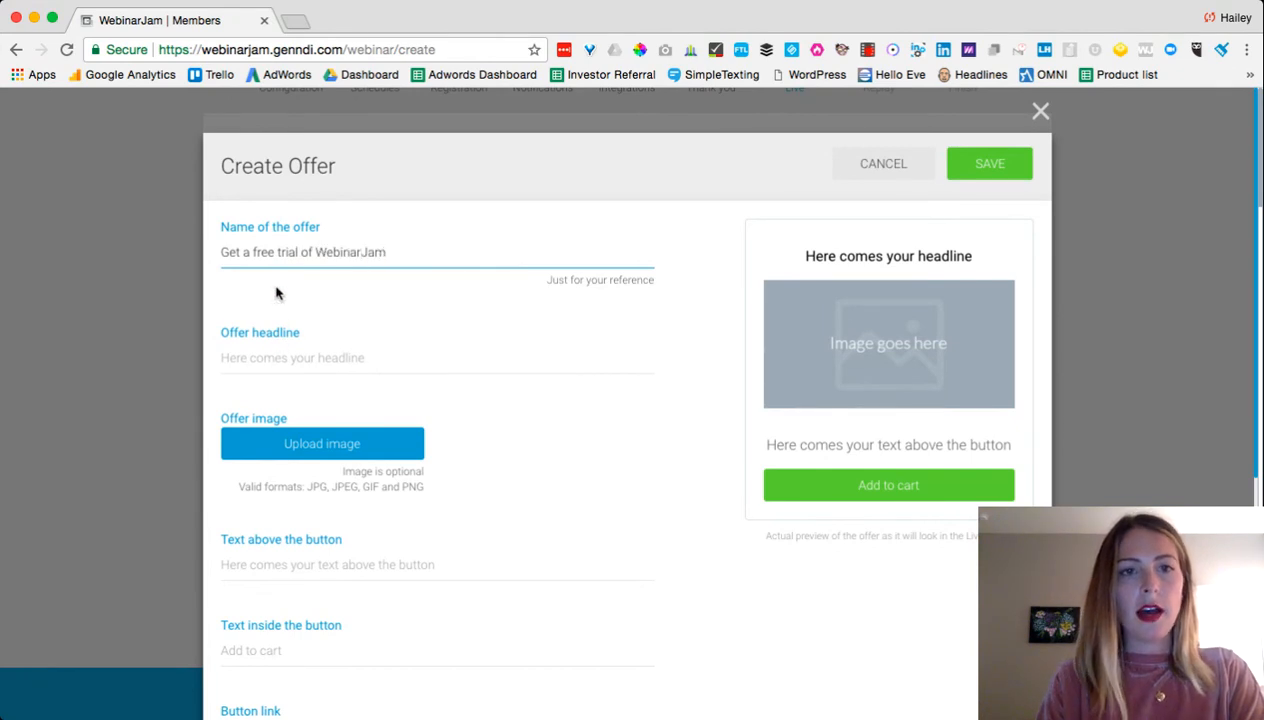
Step: Copy the offer name "Get a free trial of WebinarJam" into the offer headline
triple_click(280, 254)
key(cmd+c)
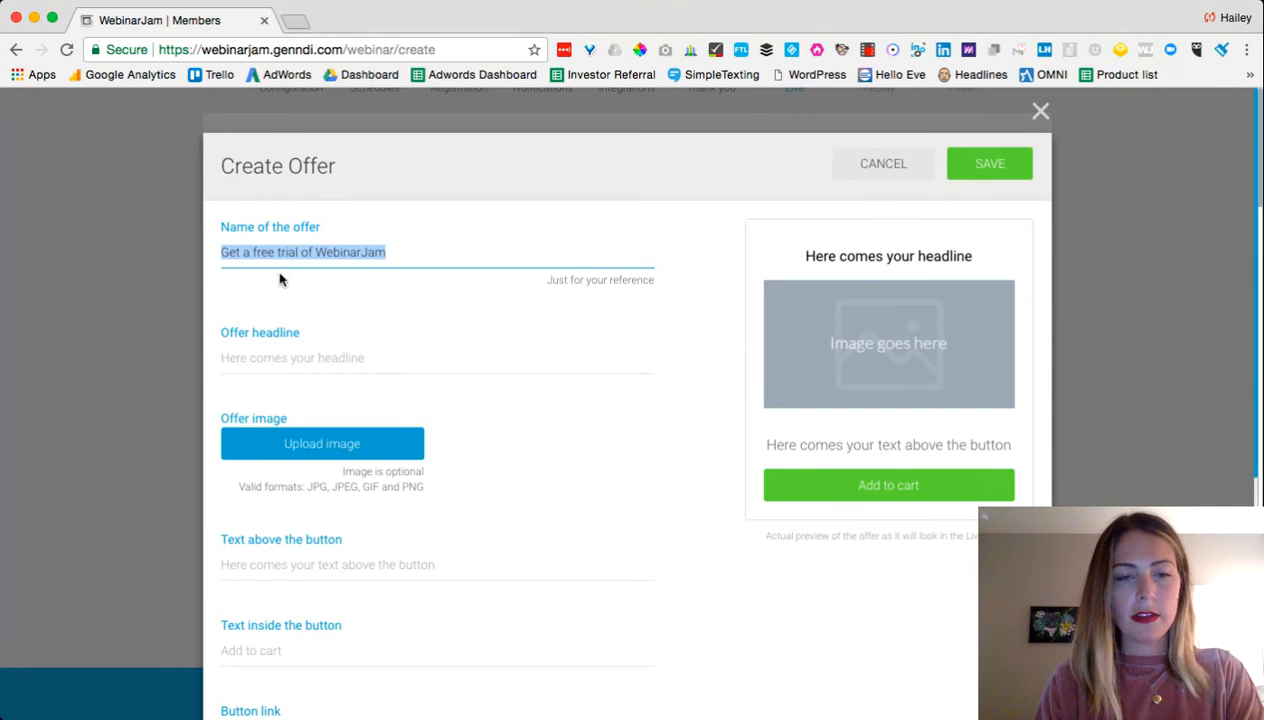
click(270, 341)
key(cmd+v)
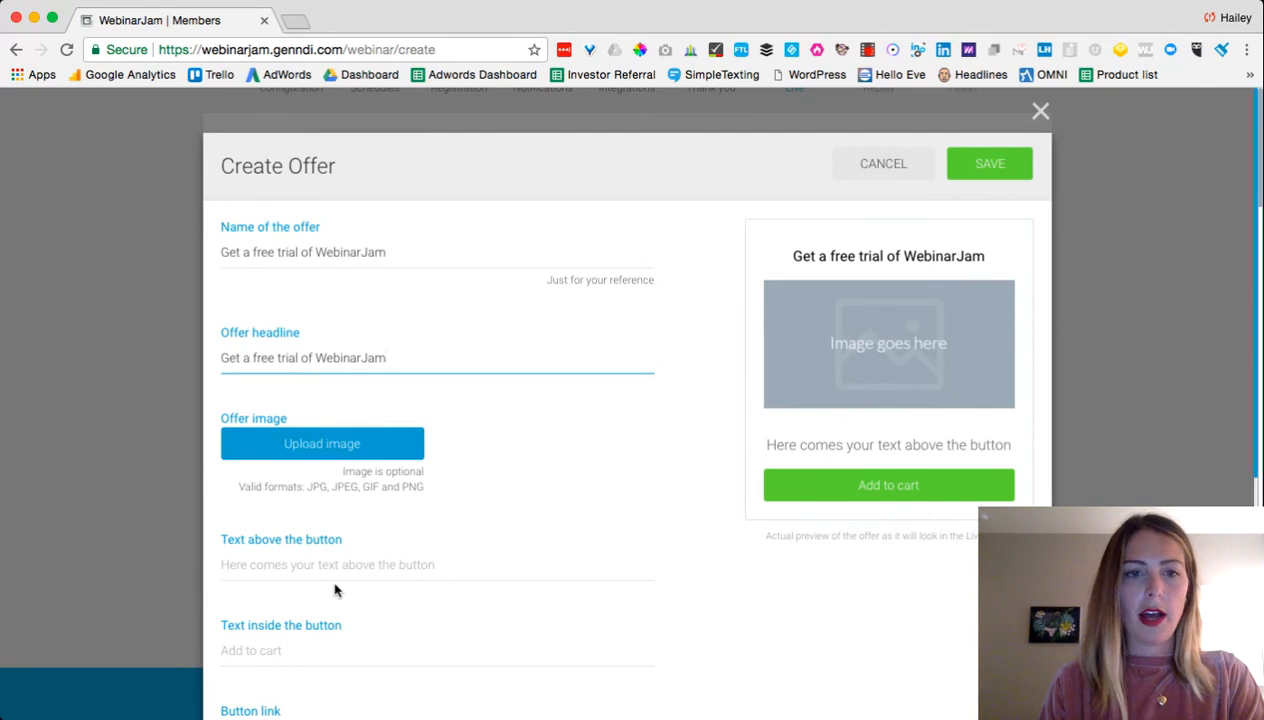
Step: Set the offer's text above the button to "The best webinar tool in the world!"
scroll(332, 589, down, 1)
click(293, 536)
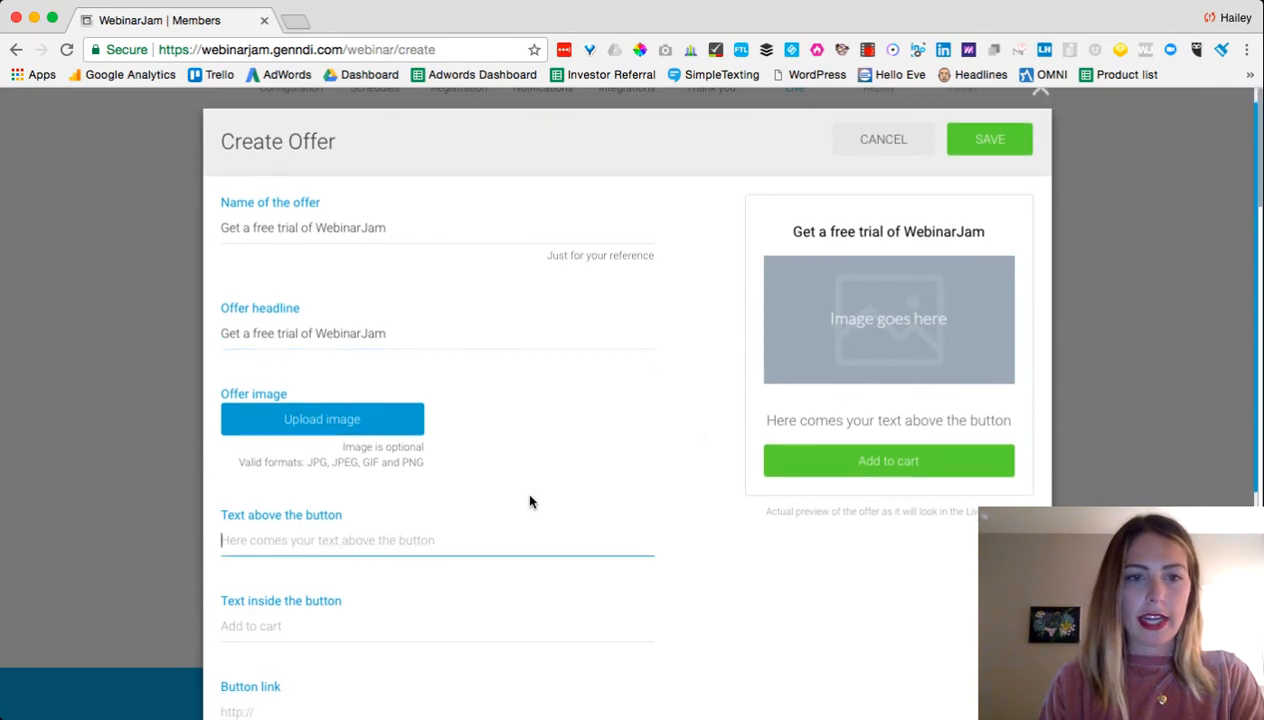
text(The)
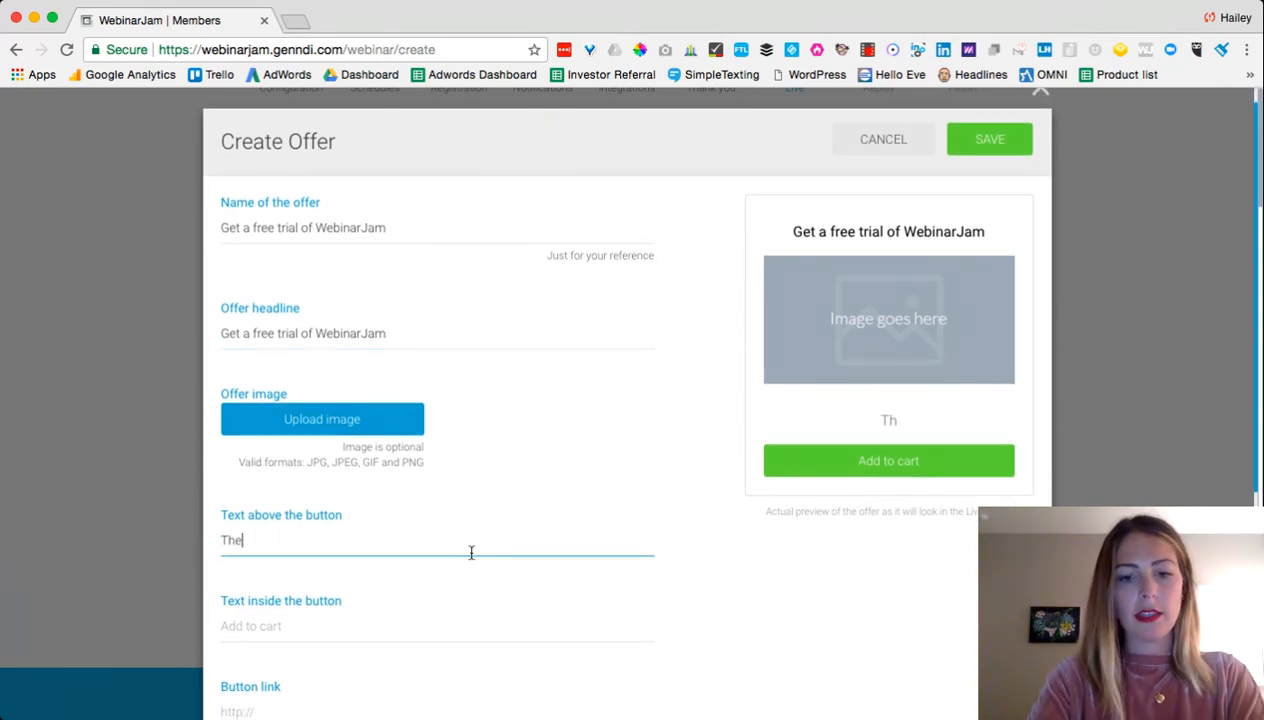
text( best webinar t)
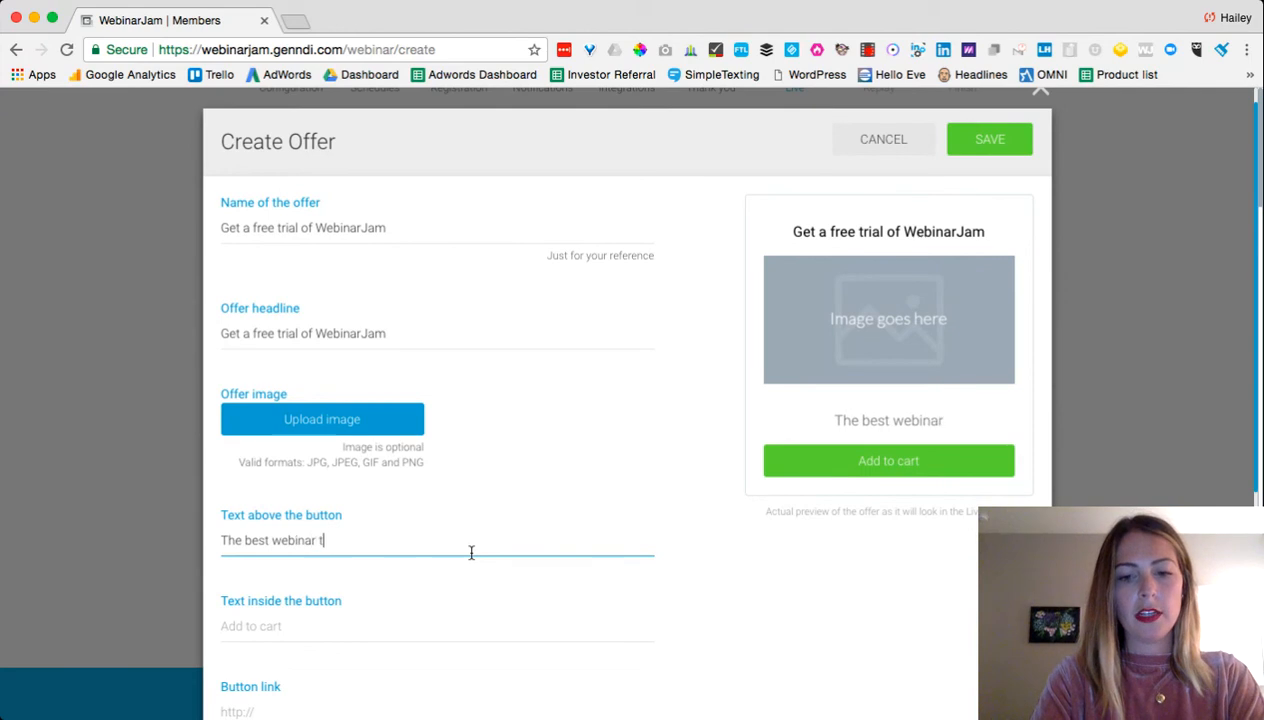
text(ool in the world!)
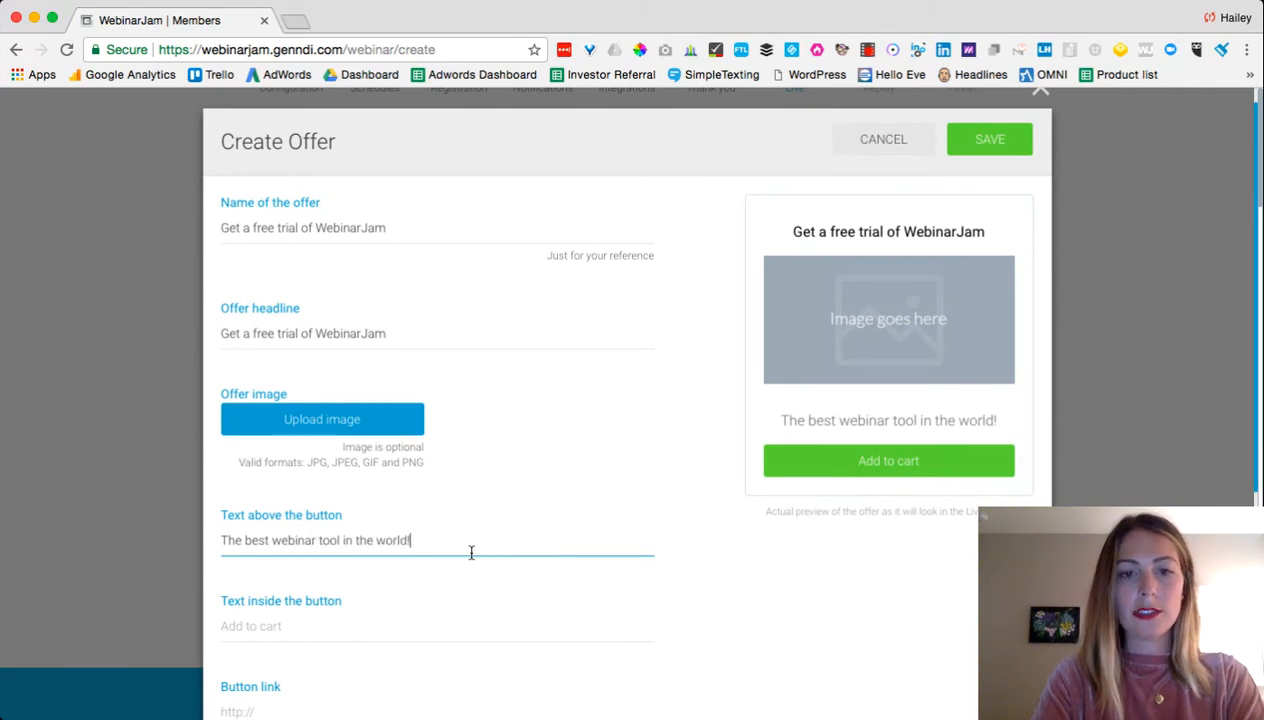
Step: Set the text inside the offer button to "Try it now FREE"
click(329, 633)
text(Try it now)
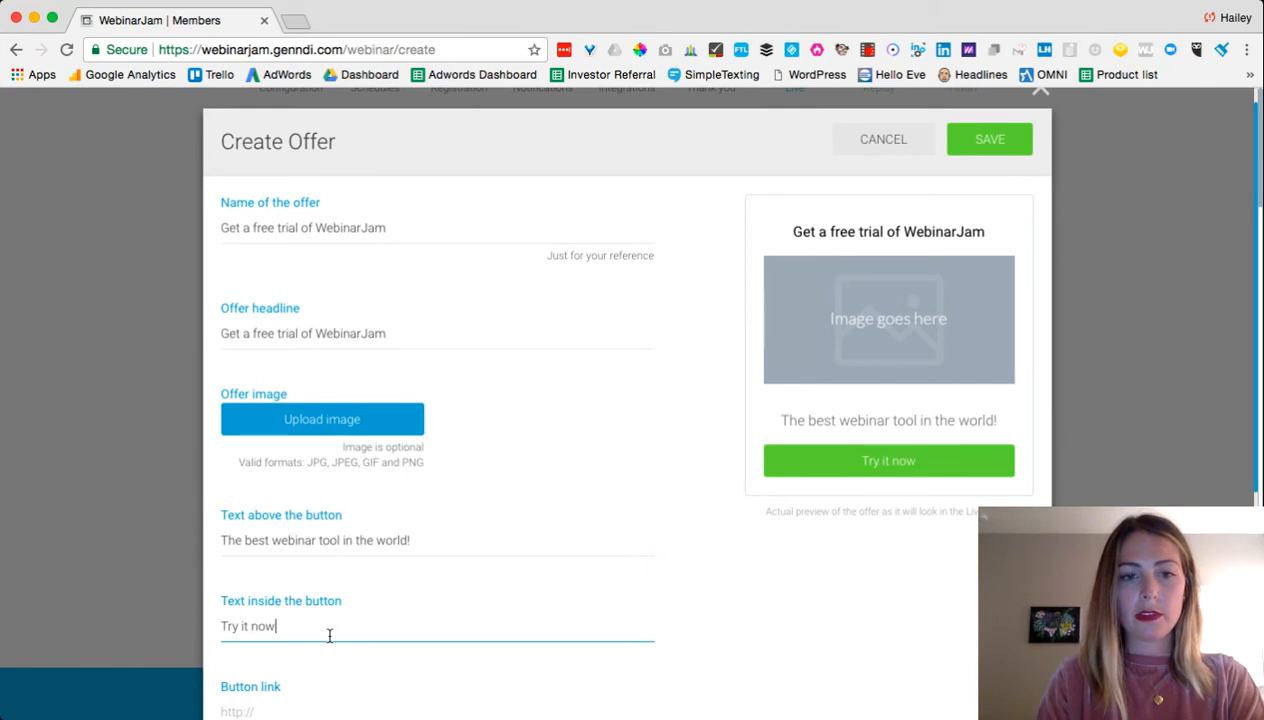
text( FREE)
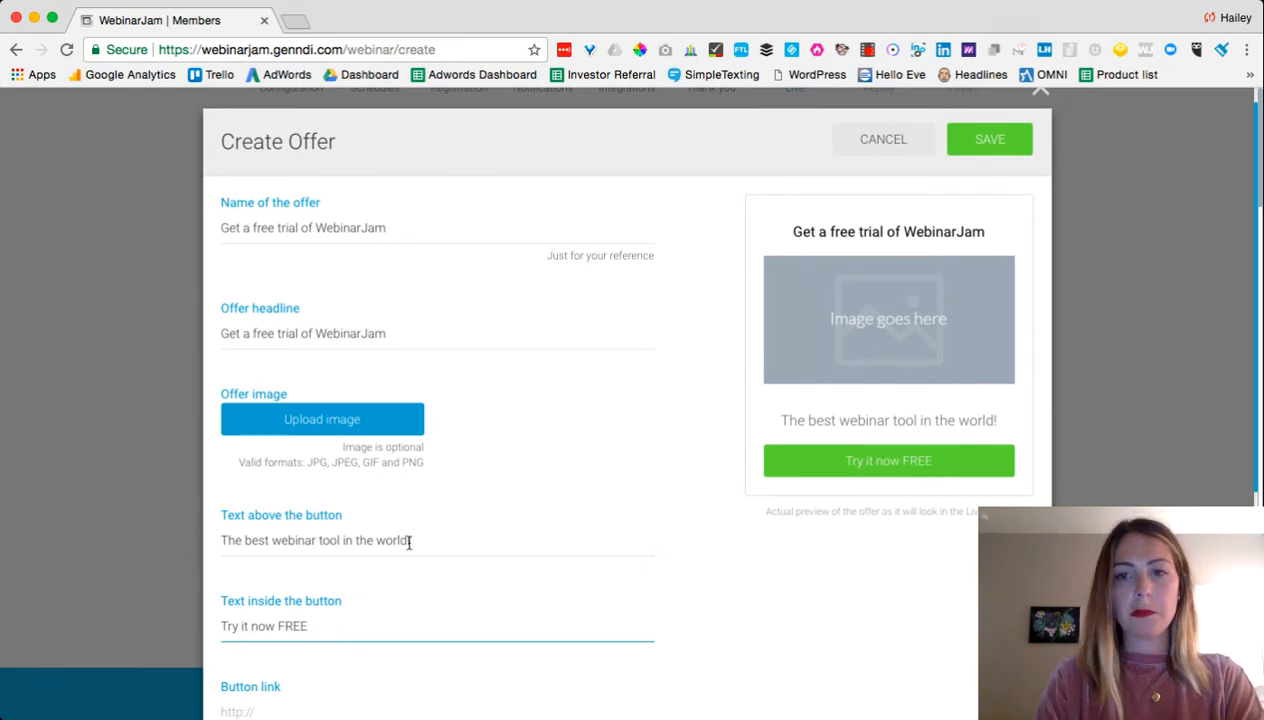
Step: Examine the offer's link, currency and price fields and compare the form with its live room preview
click(347, 663)
scroll(347, 663, down, 3)
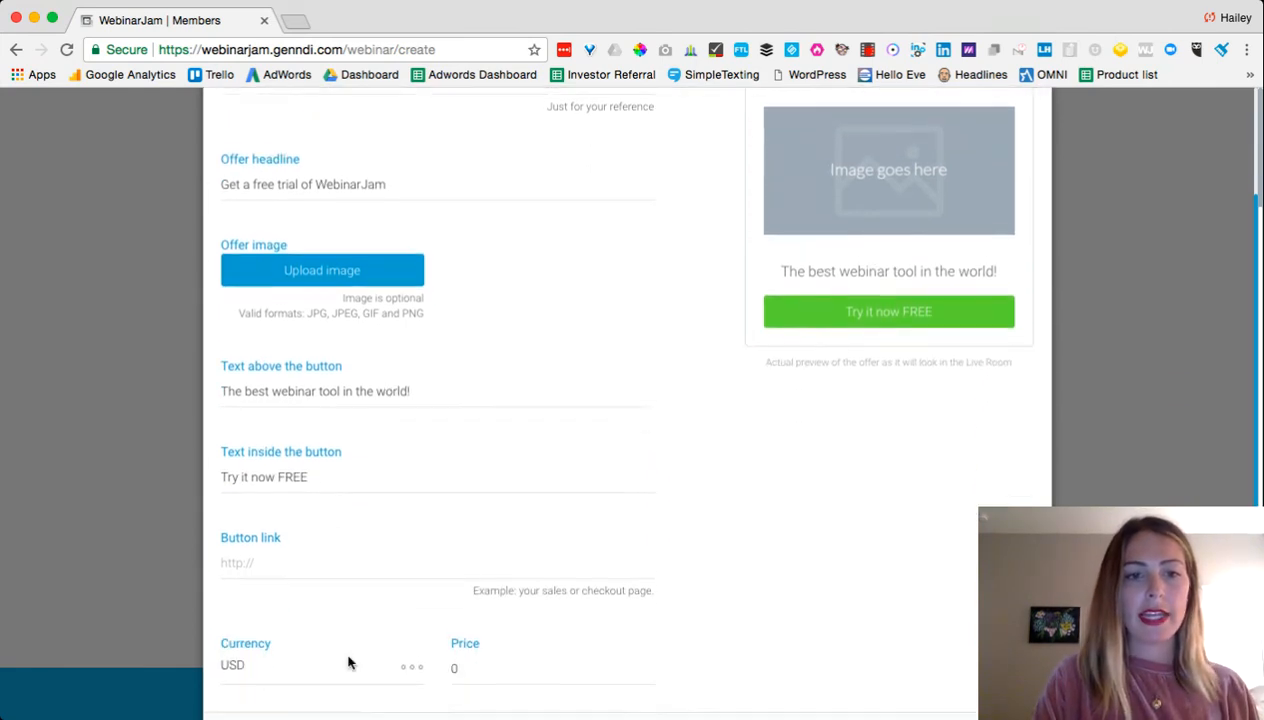
click(248, 562)
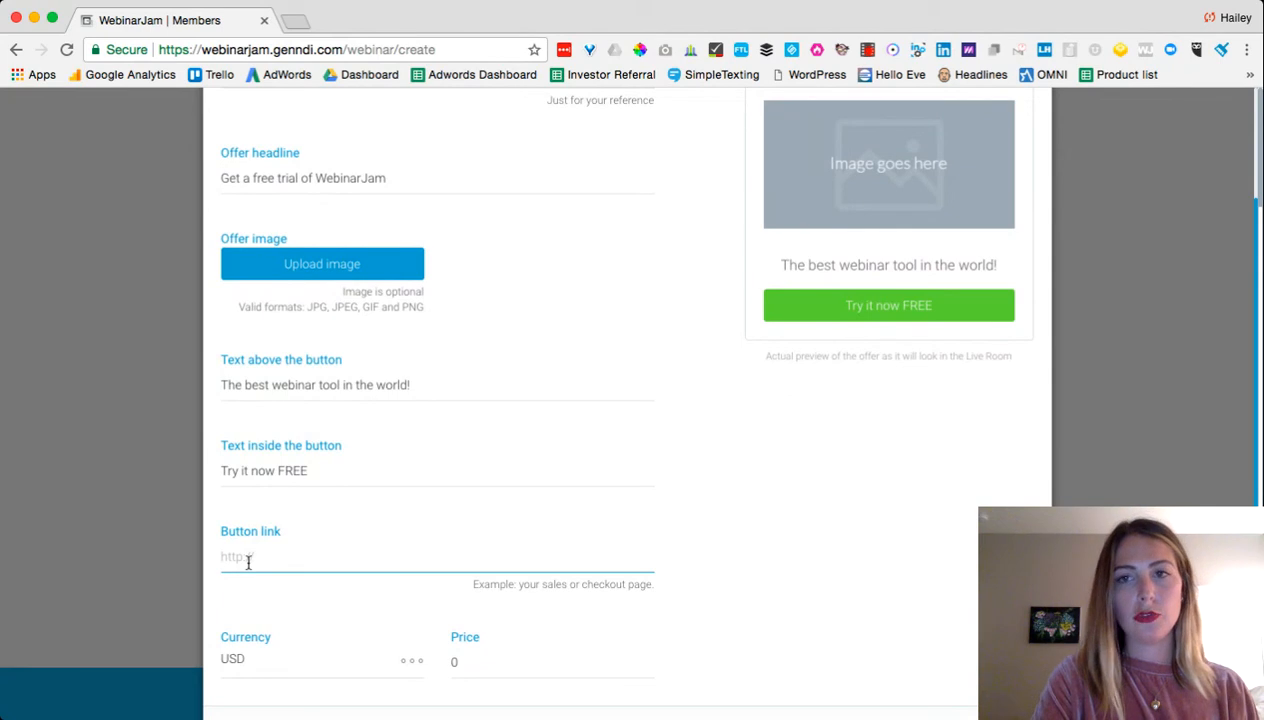
scroll(361, 457, up, 4)
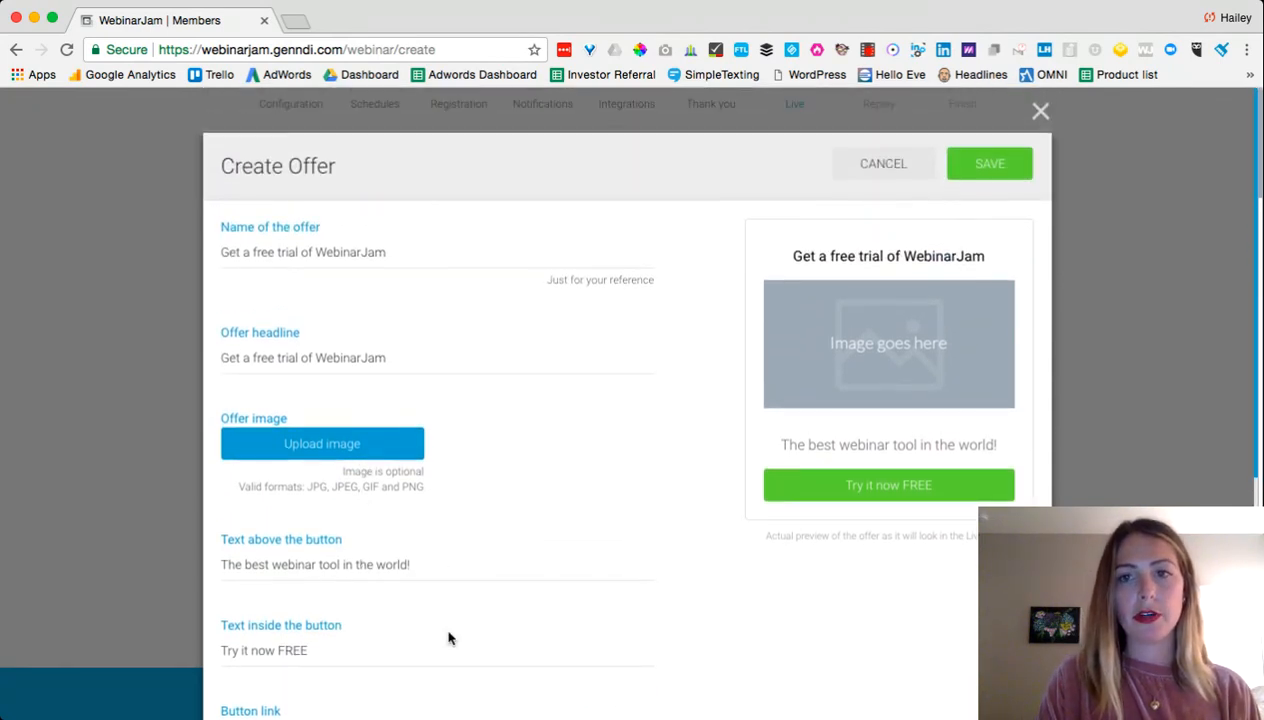
scroll(450, 637, down, 5)
scroll(455, 489, up, 5)
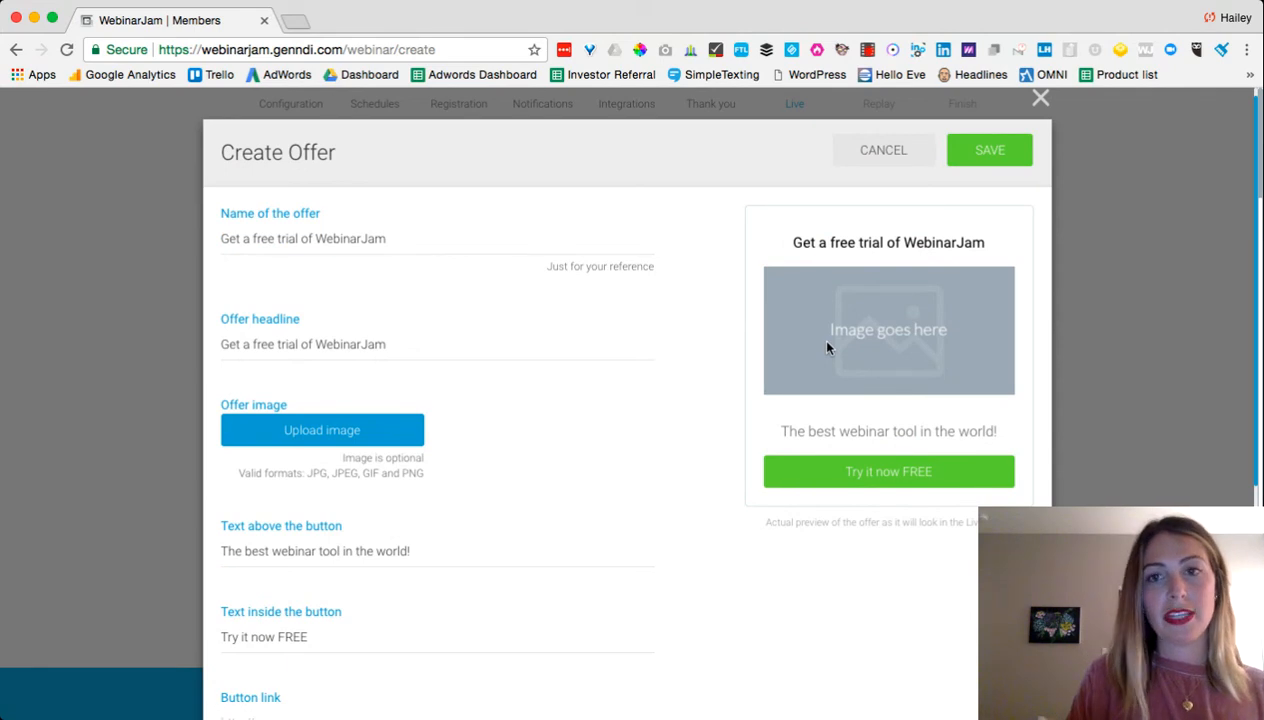
key(Tab)
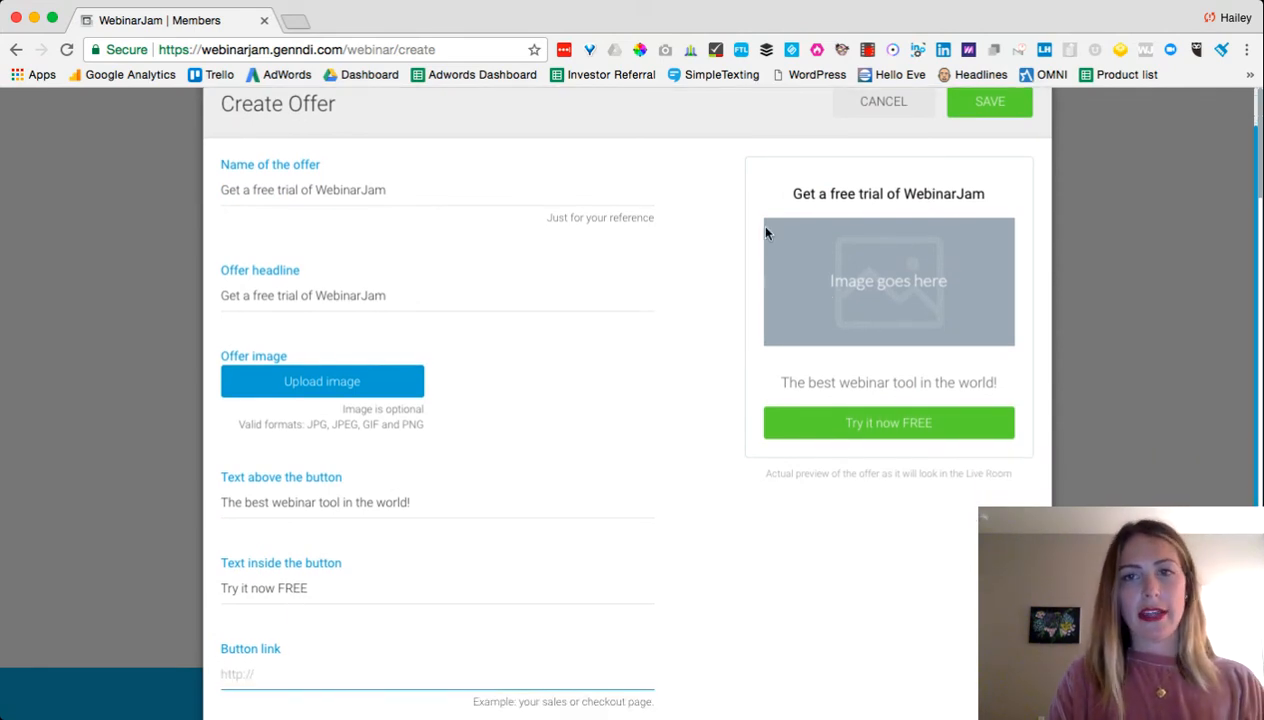
scroll(638, 395, down, 5)
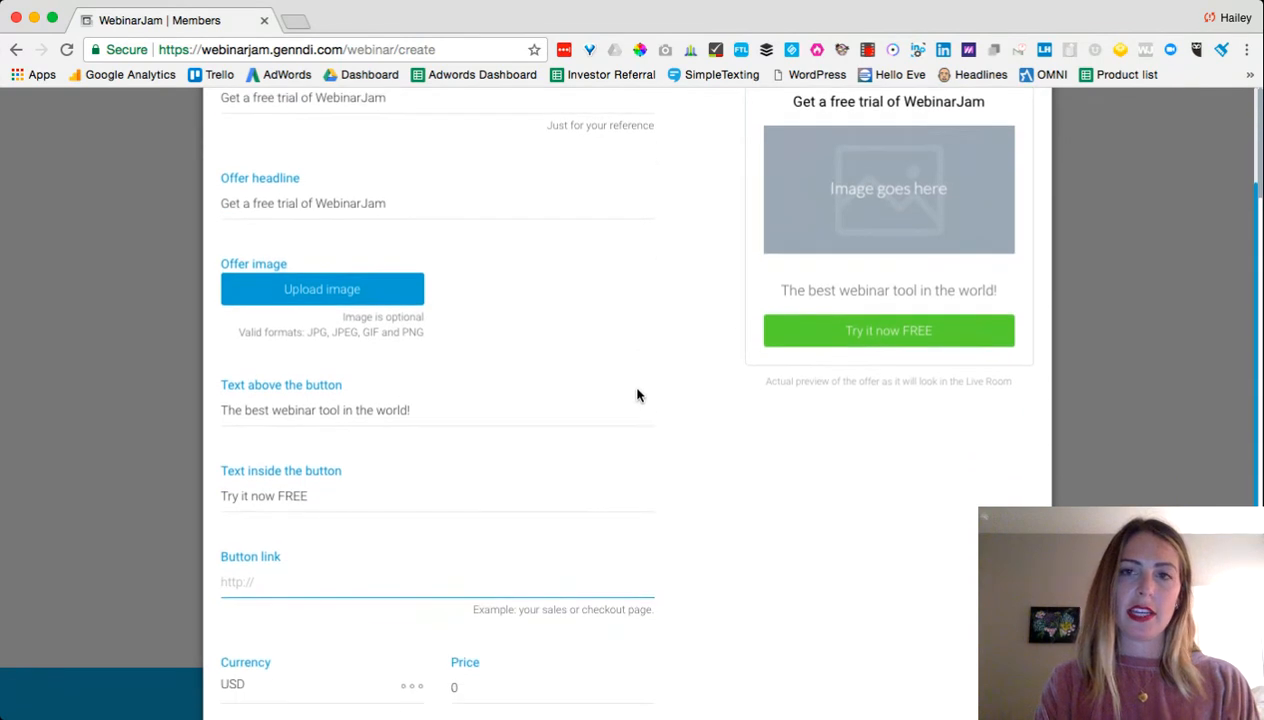
Step: Apply urgency to the offer with an expiration countdown of 5 minutes and 00 seconds
scroll(638, 395, down, 3)
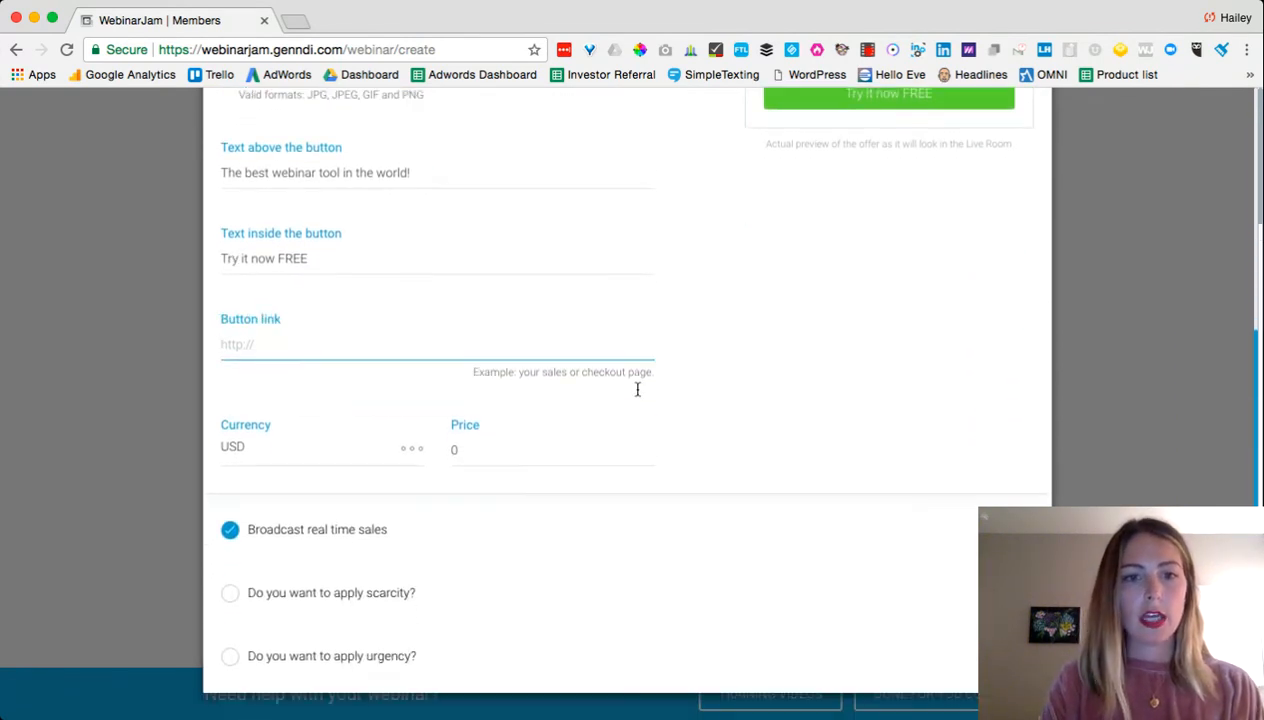
click(231, 660)
scroll(423, 570, down, 1)
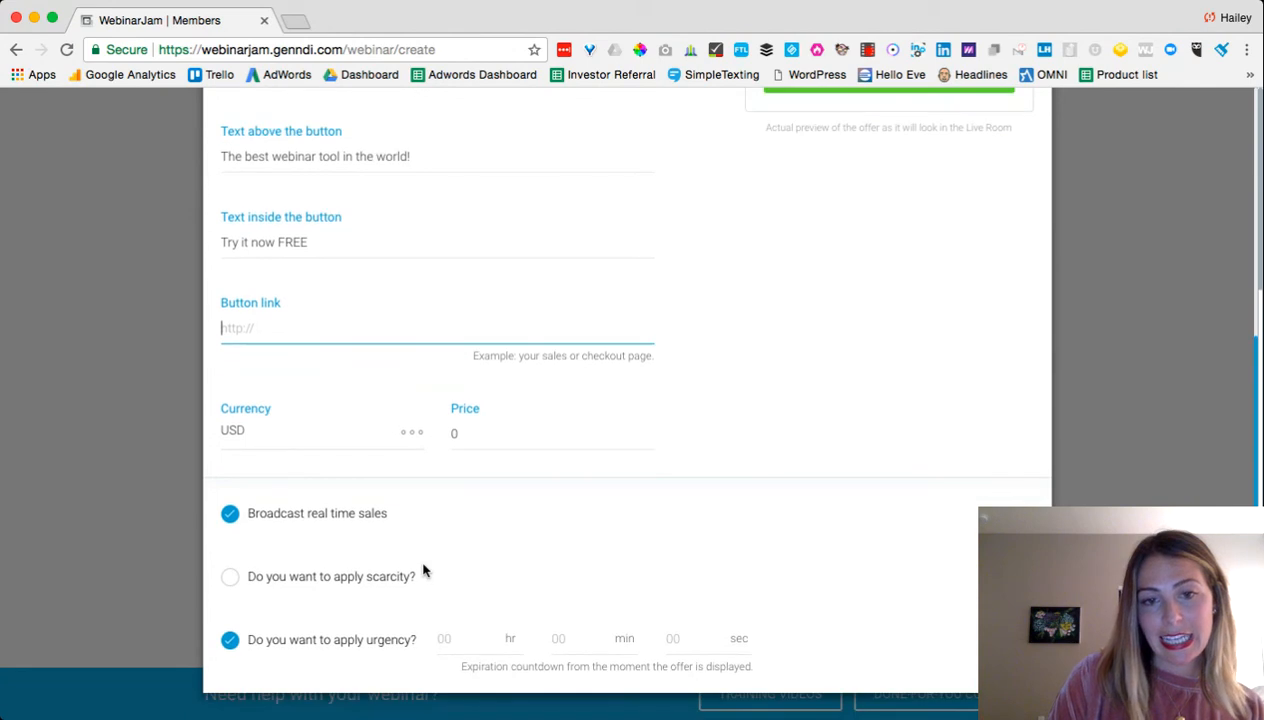
text(5)
click(688, 640)
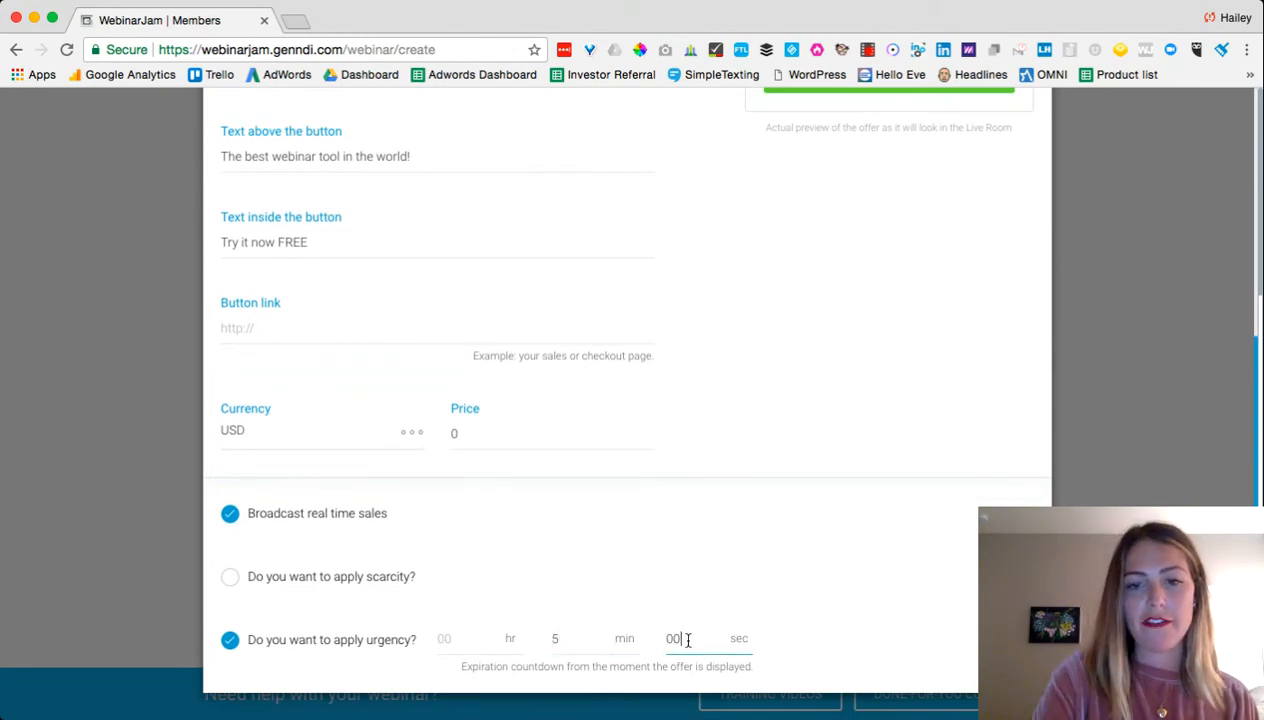
click(818, 598)
Step: Apply scarcity to the offer with a limit of 4 units
scroll(820, 600, up, 5)
scroll(820, 602, up, 3)
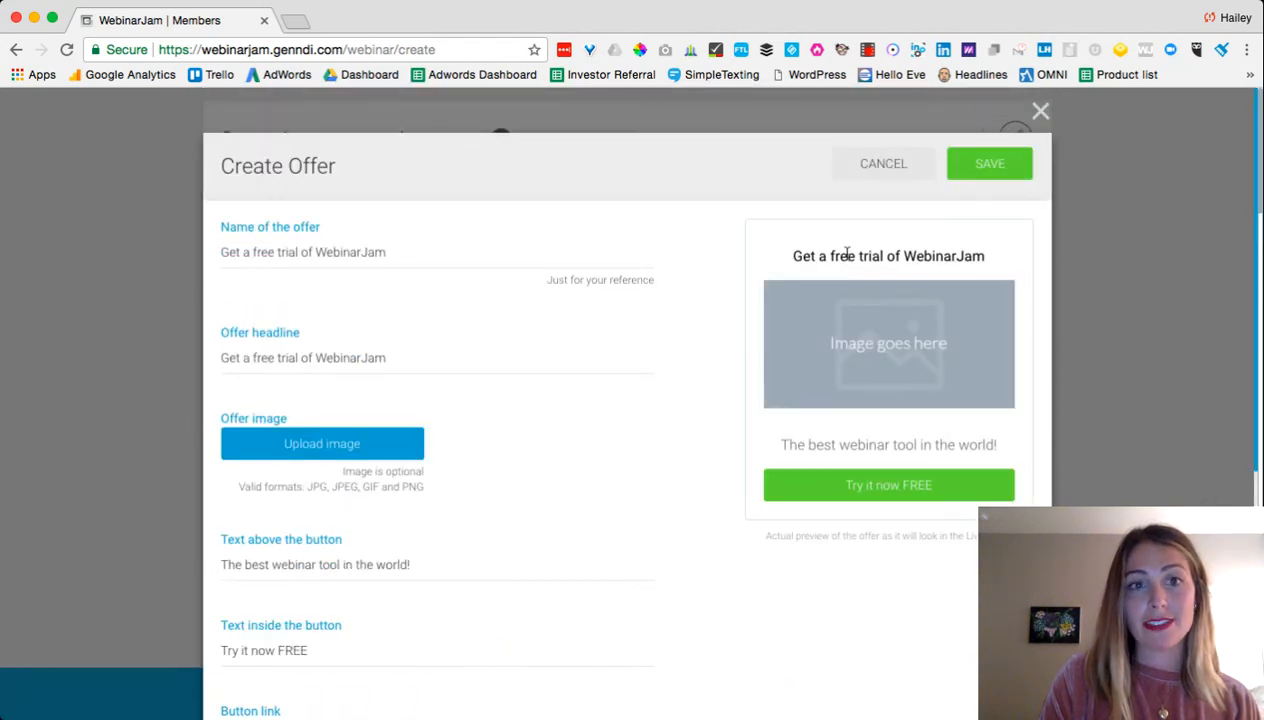
scroll(772, 306, down, 8)
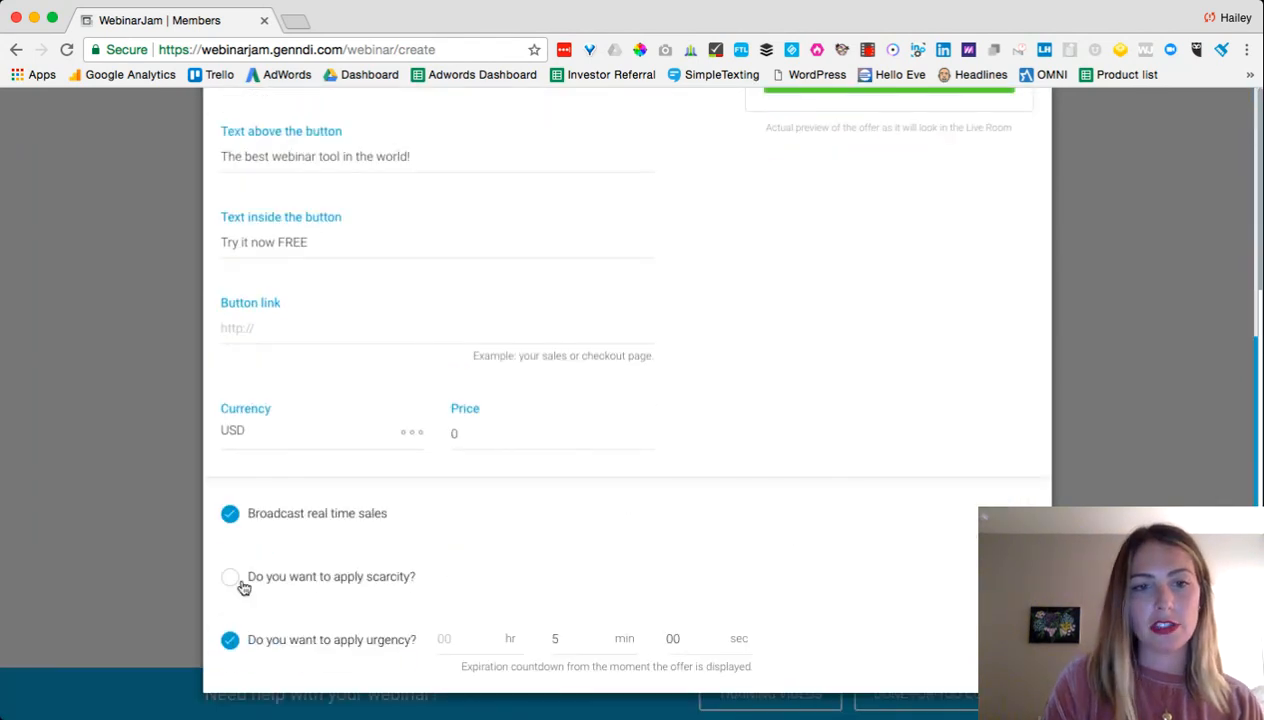
click(232, 579)
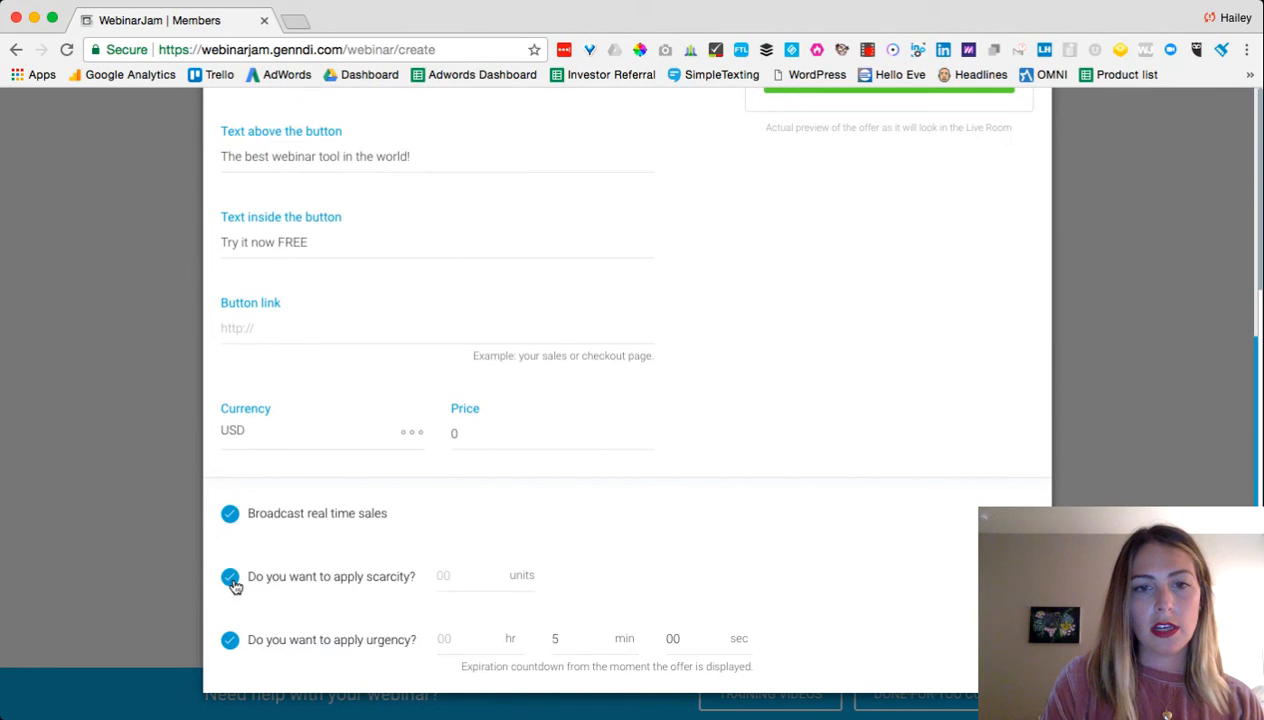
click(450, 572)
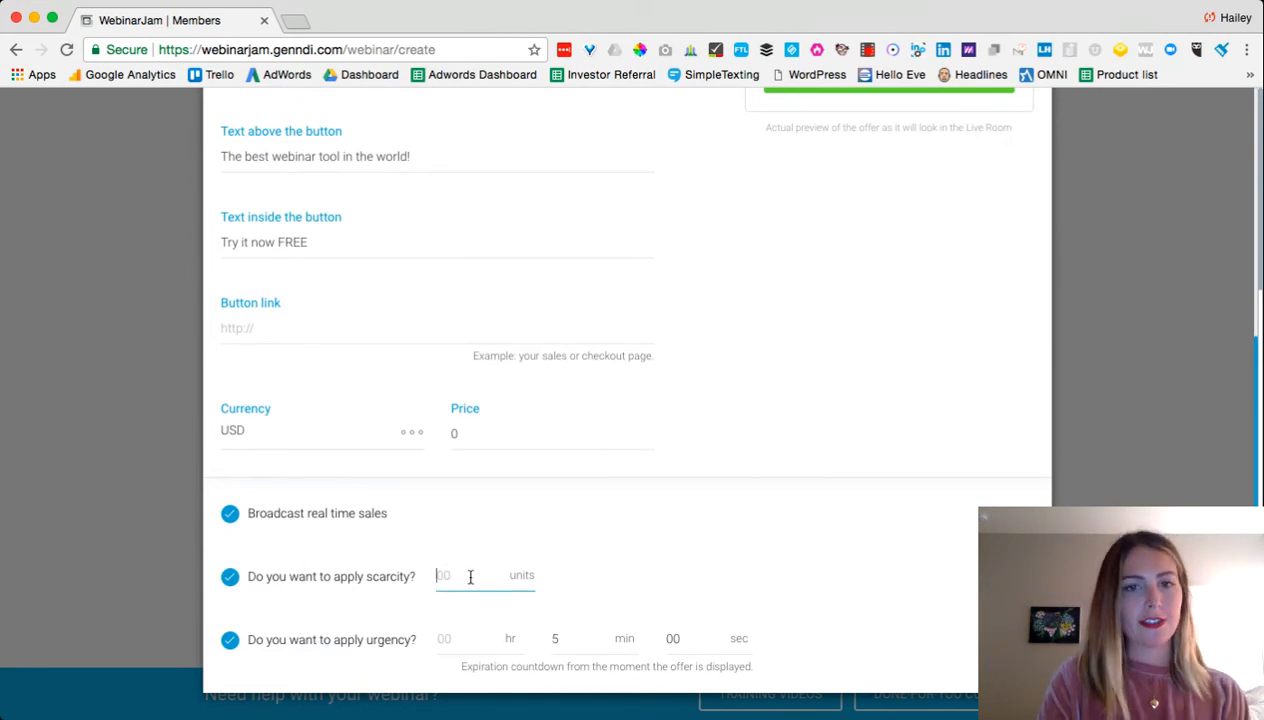
text(4)
click(557, 571)
Step: Review the filled-in offer form from its sales options up to the name and preview
scroll(536, 581, up, 5)
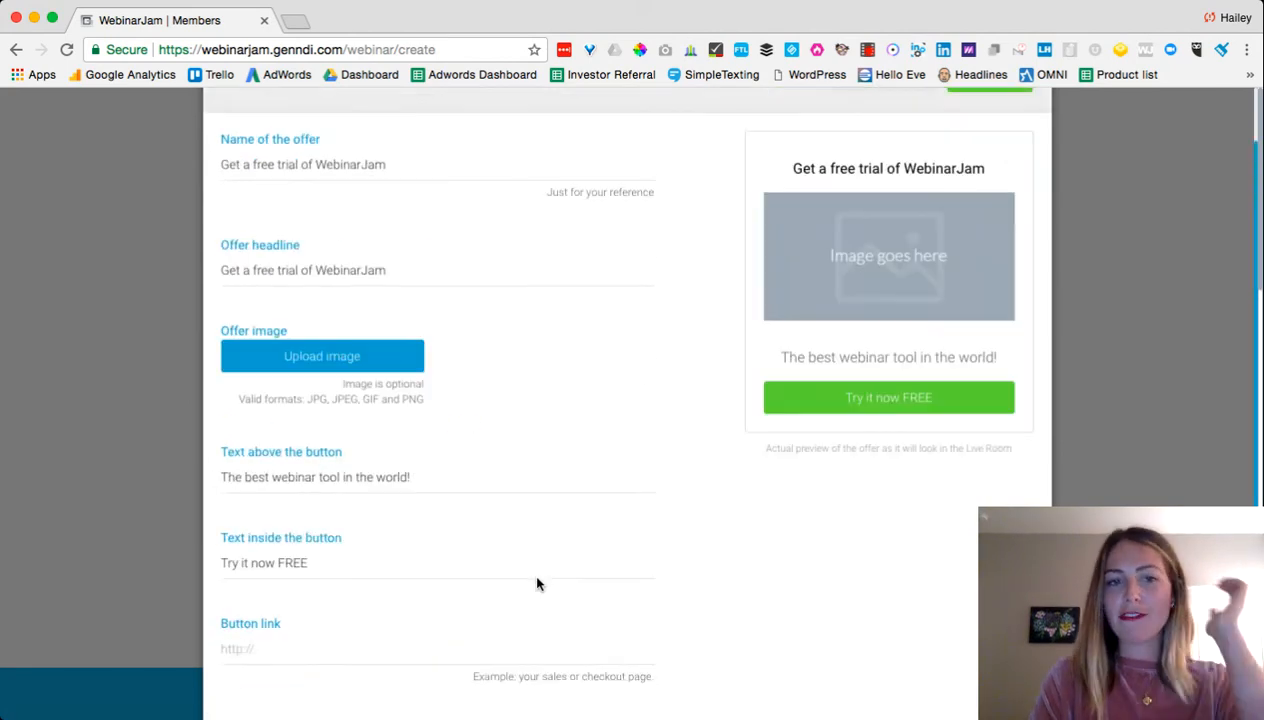
scroll(649, 457, up, 1)
scroll(657, 480, down, 3)
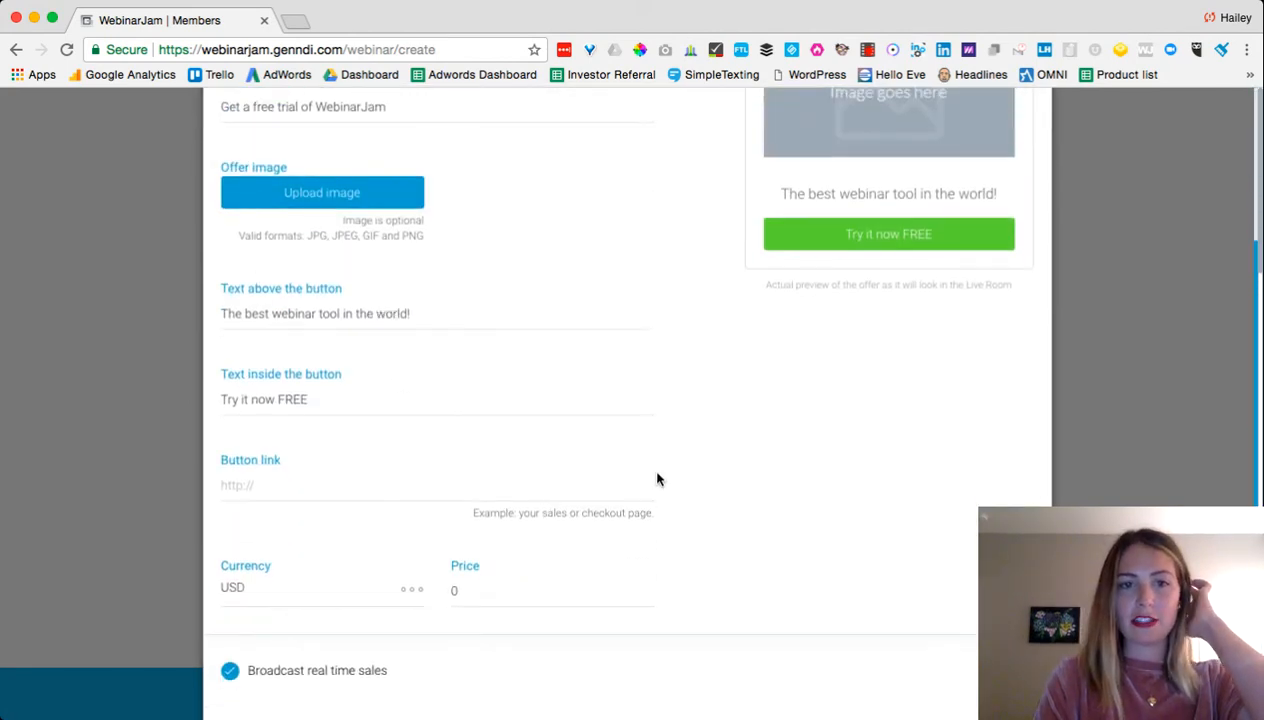
scroll(657, 480, down, 2)
scroll(657, 480, down, 1)
scroll(657, 480, up, 5)
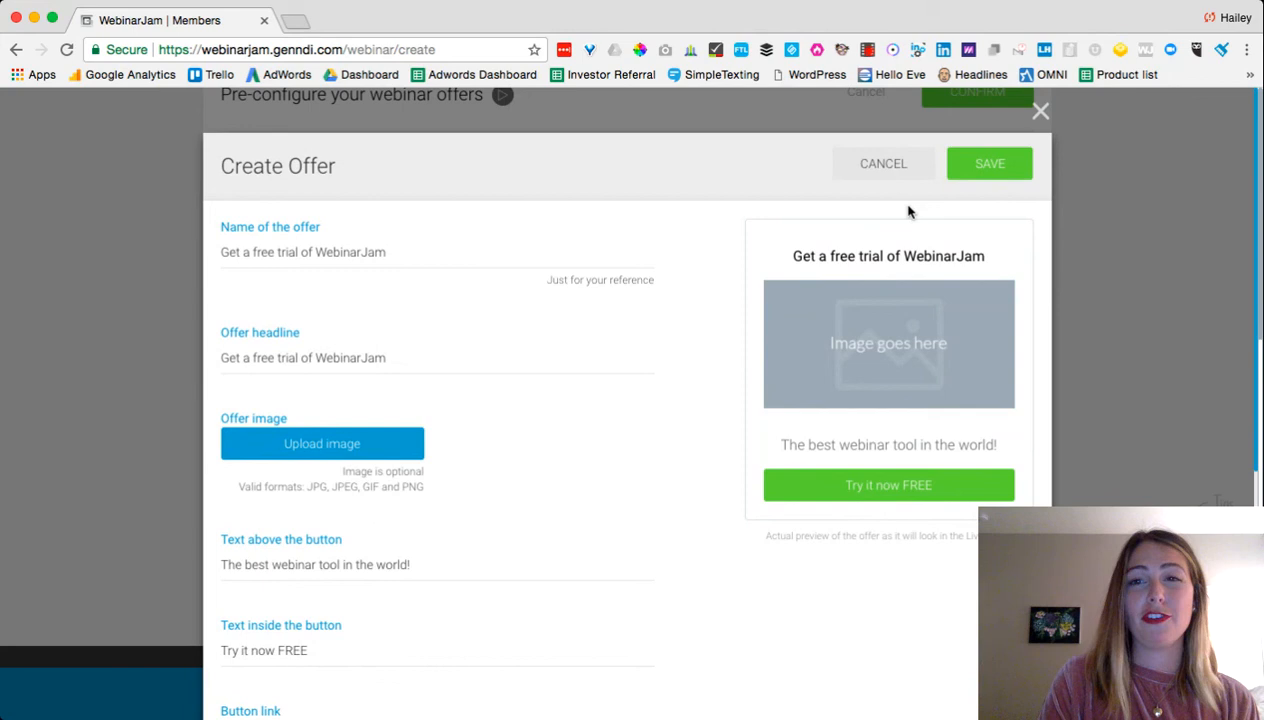
scroll(902, 176, down, 4)
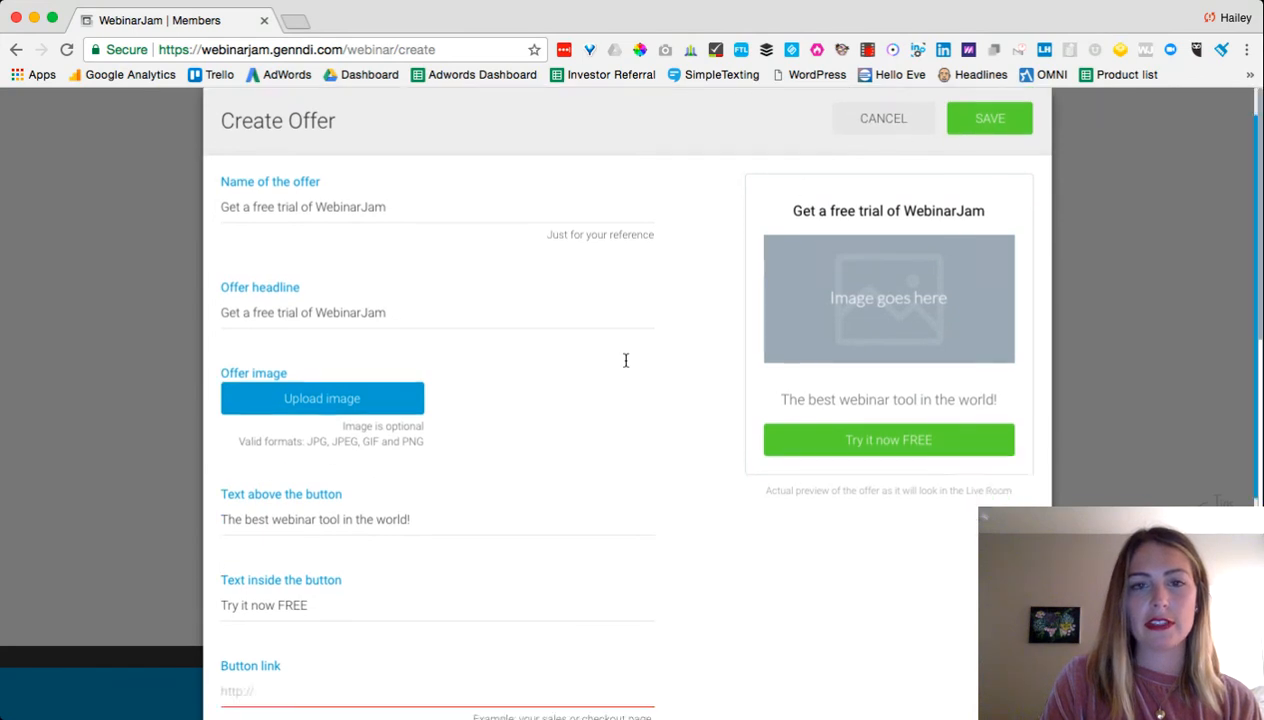
click(342, 328)
text(growthmarketingpro.com)
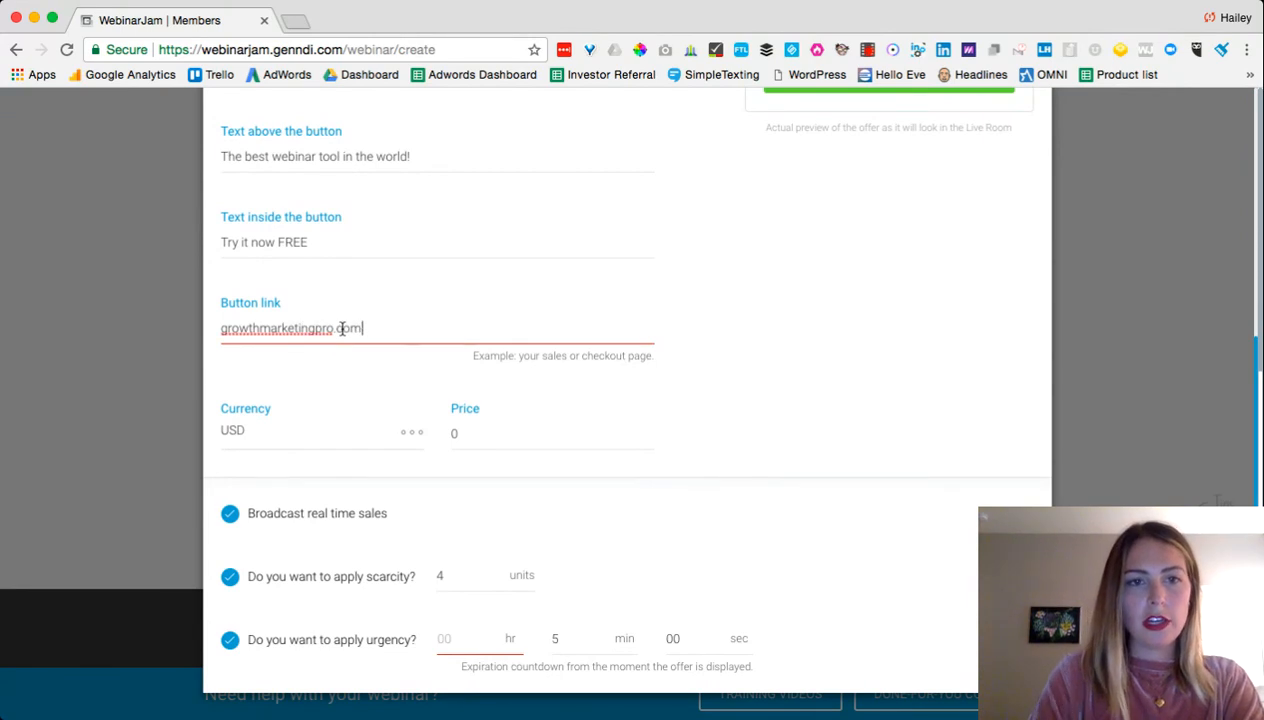
click(220, 325)
text(www.)
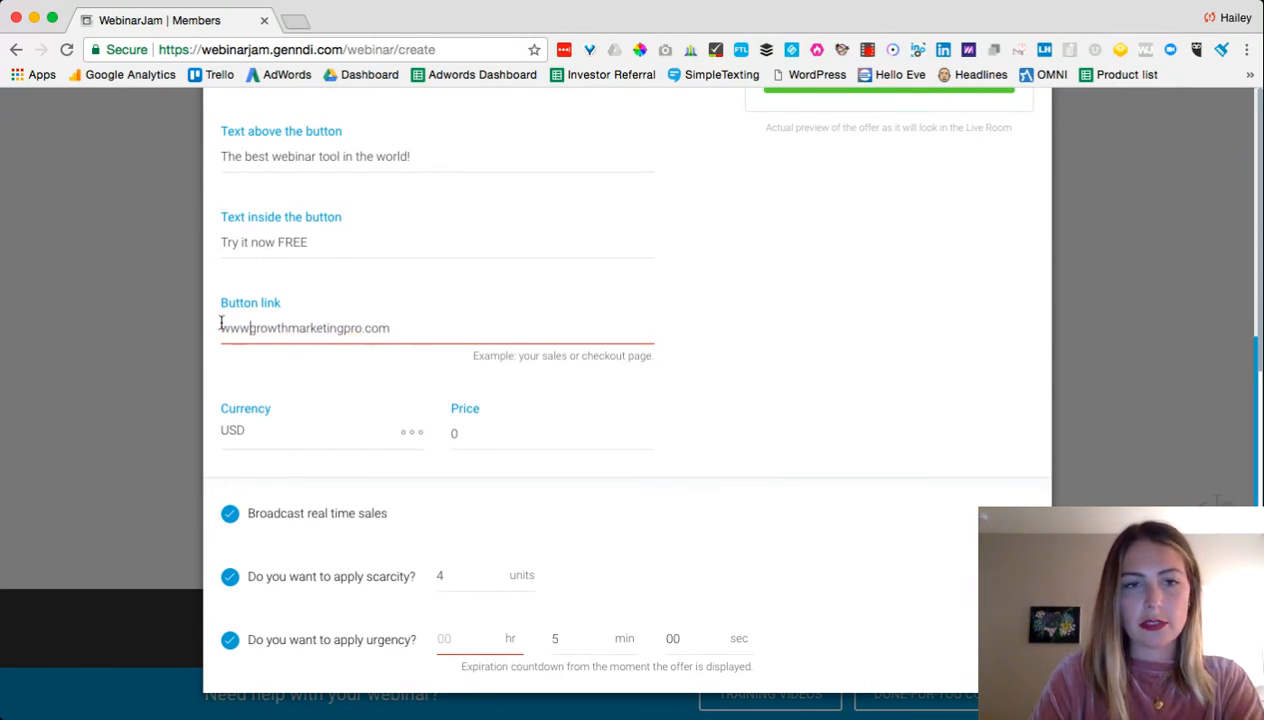
click(595, 329)
click(222, 328)
text(http://)
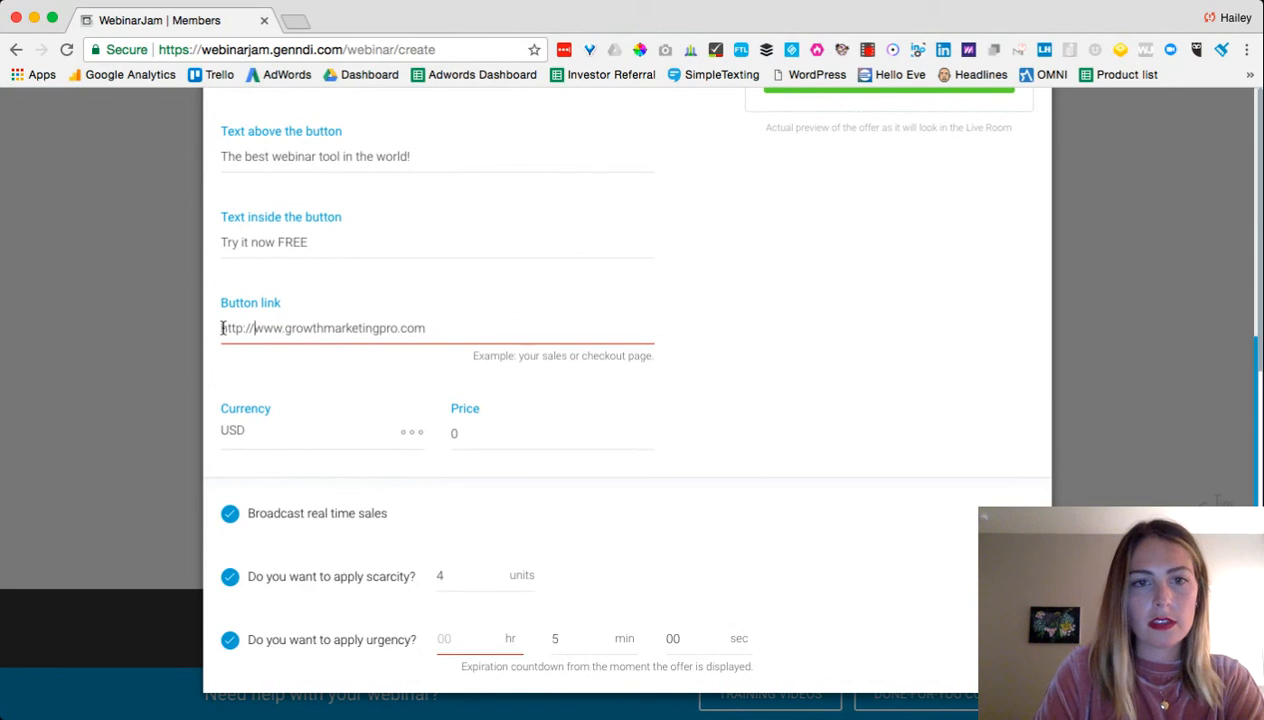
Step: Discard the new offer and close the webinar offers section without adding any offer
scroll(443, 357, up, 5)
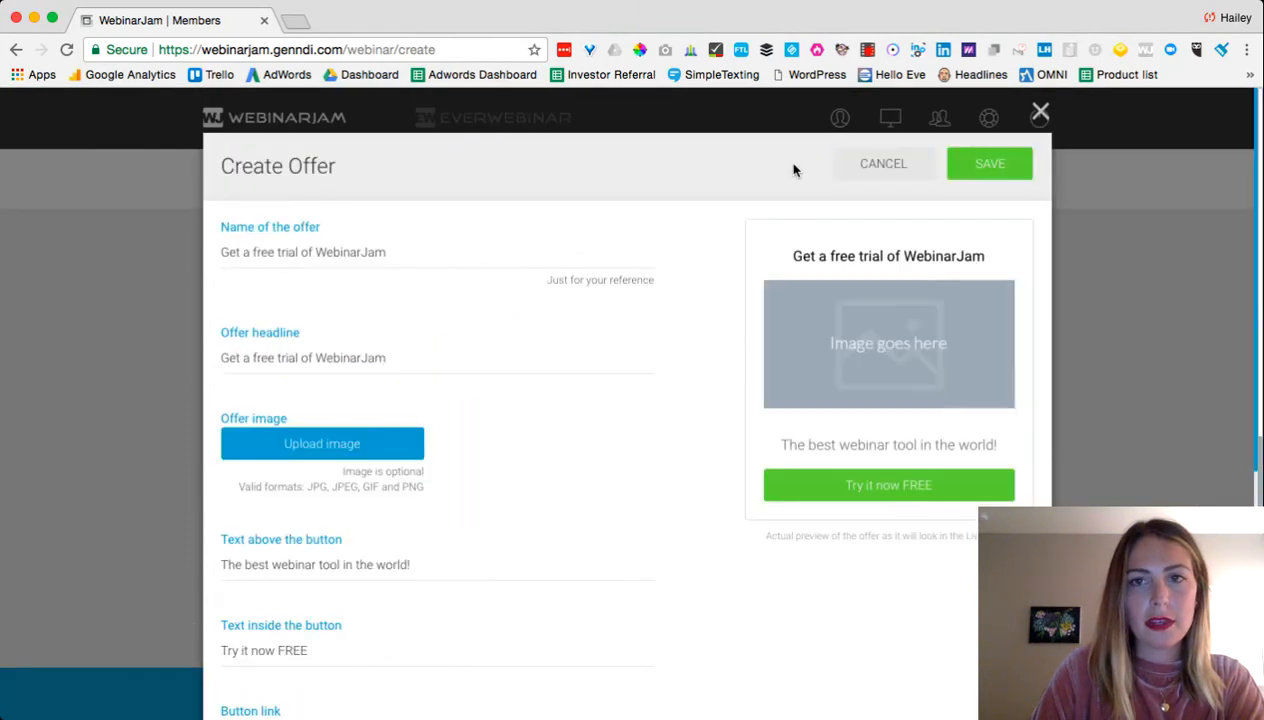
click(893, 168)
scroll(446, 508, down, 5)
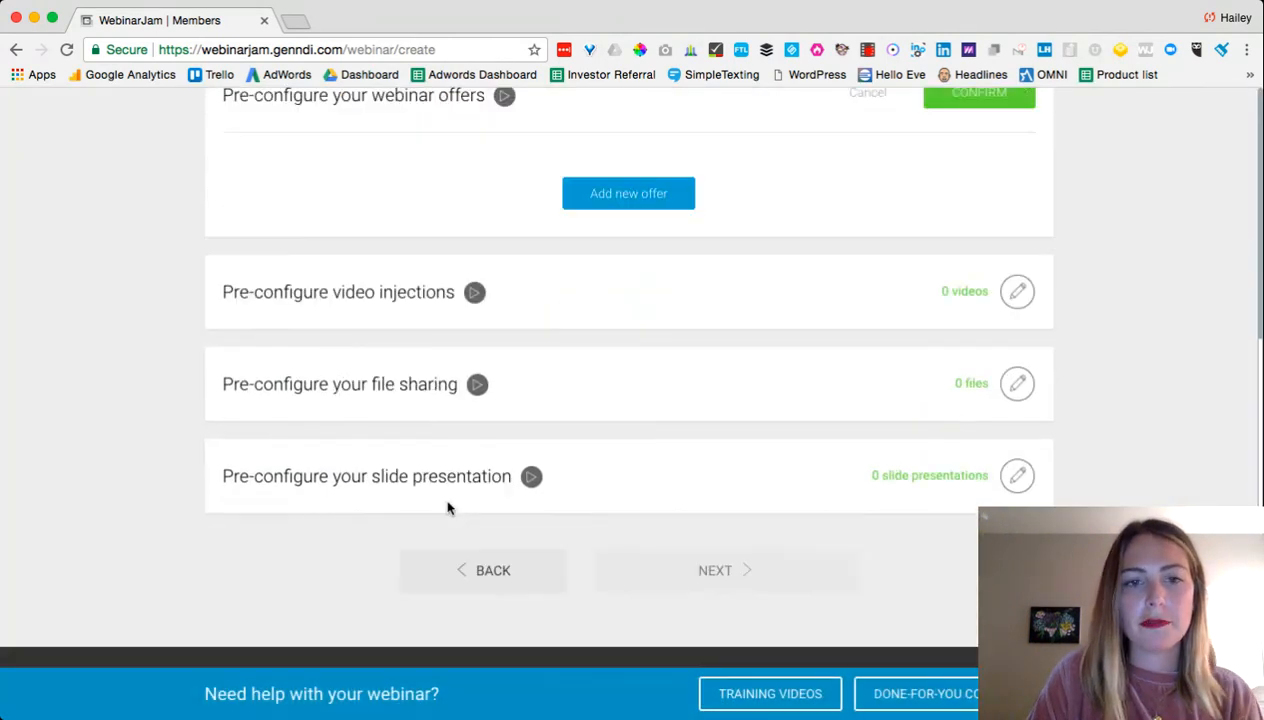
scroll(446, 508, up, 2)
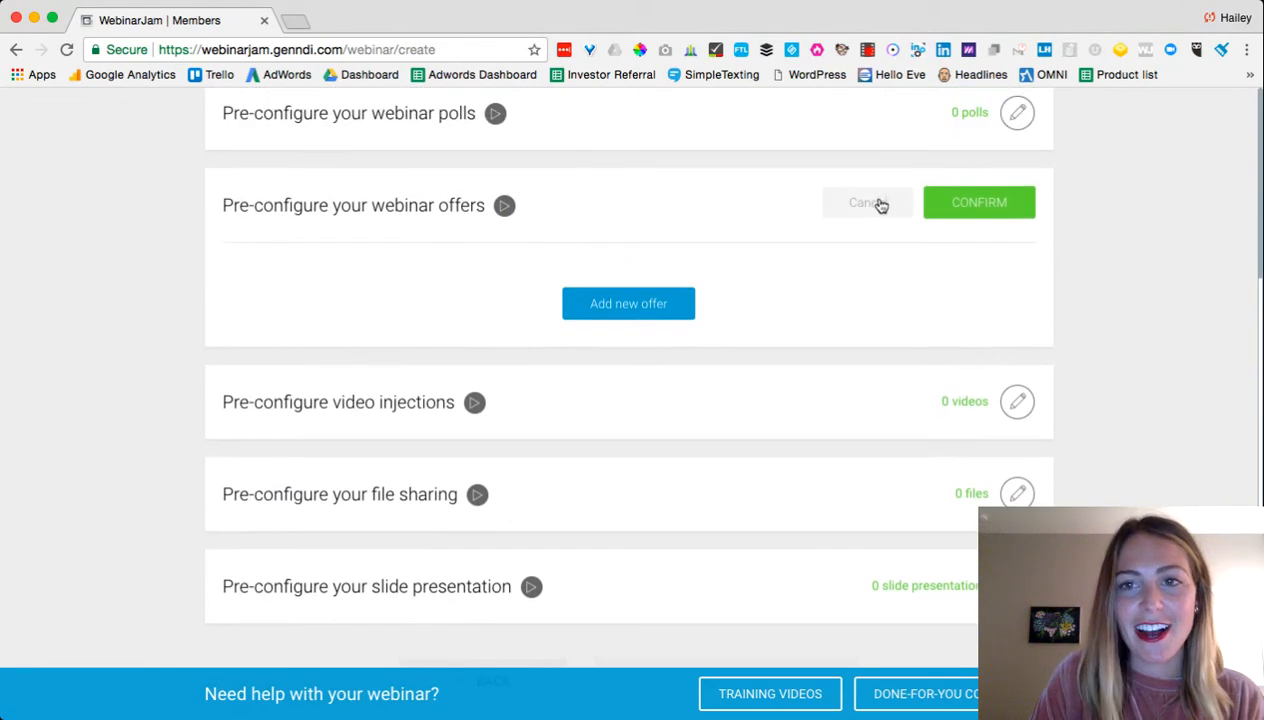
click(878, 204)
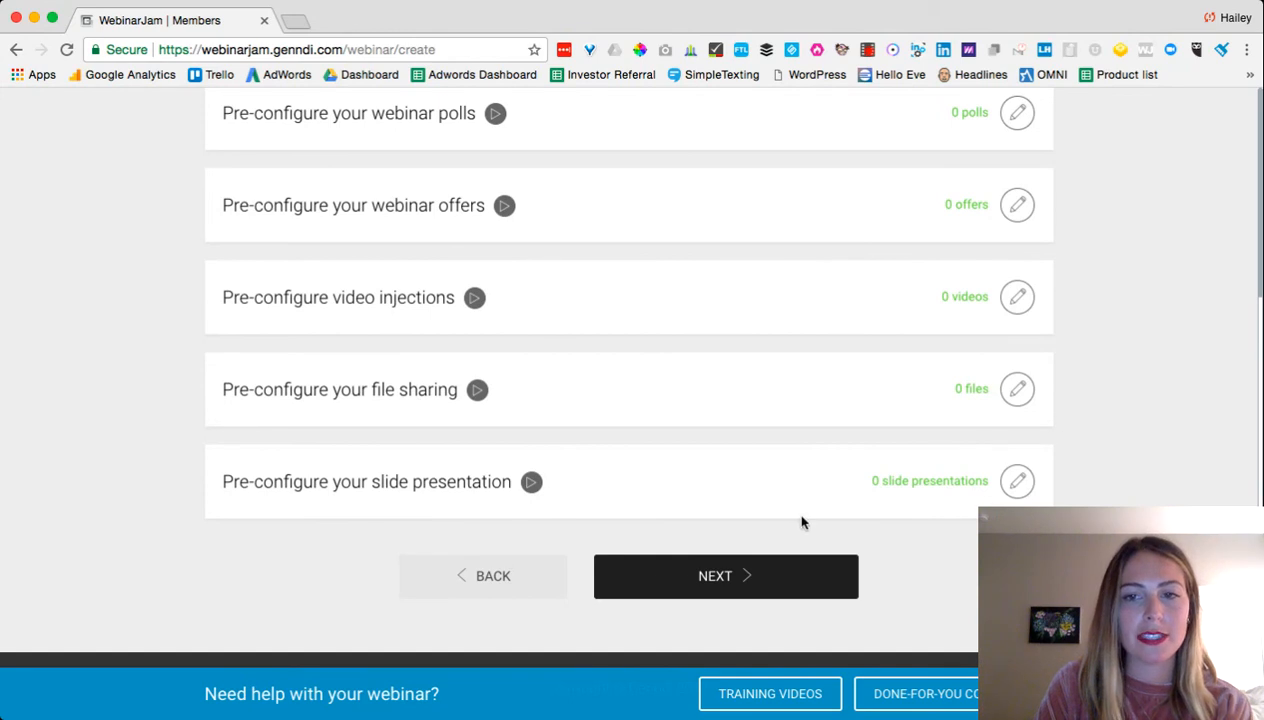
Step: Proceed past the Live stage, leave the webinar replay page disabled, and continue to the Finish stage
click(723, 583)
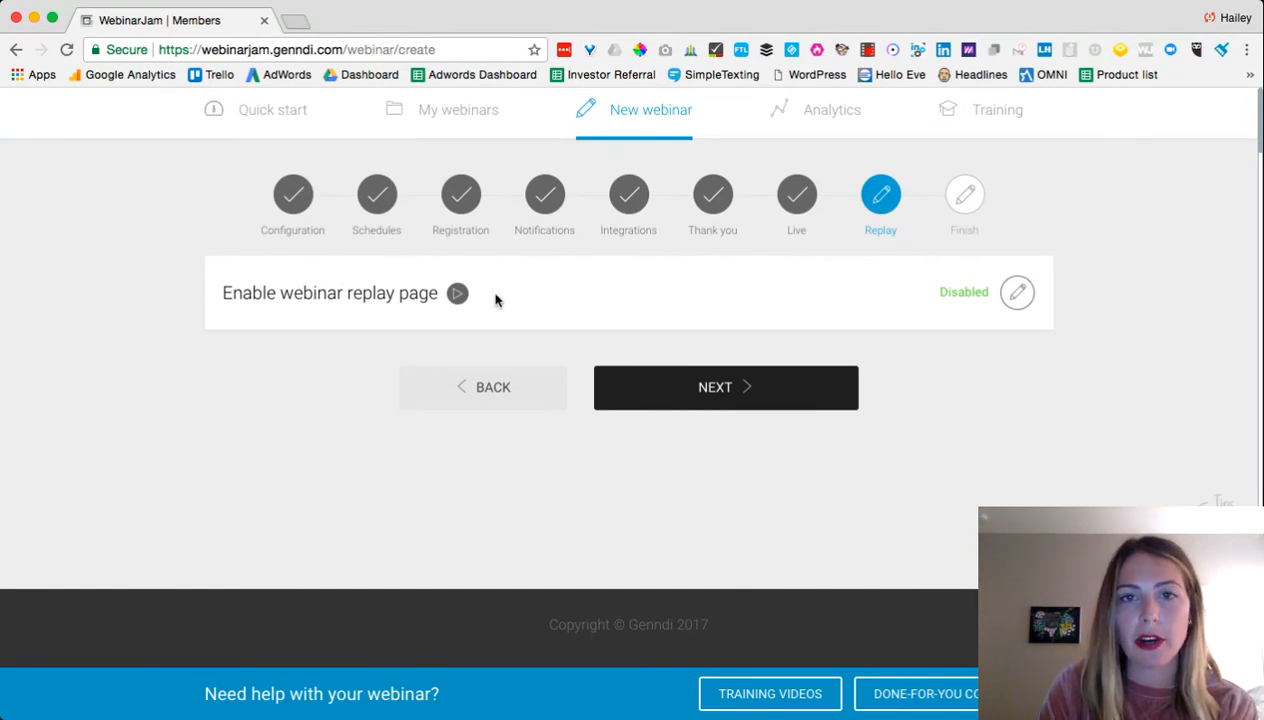
click(758, 393)
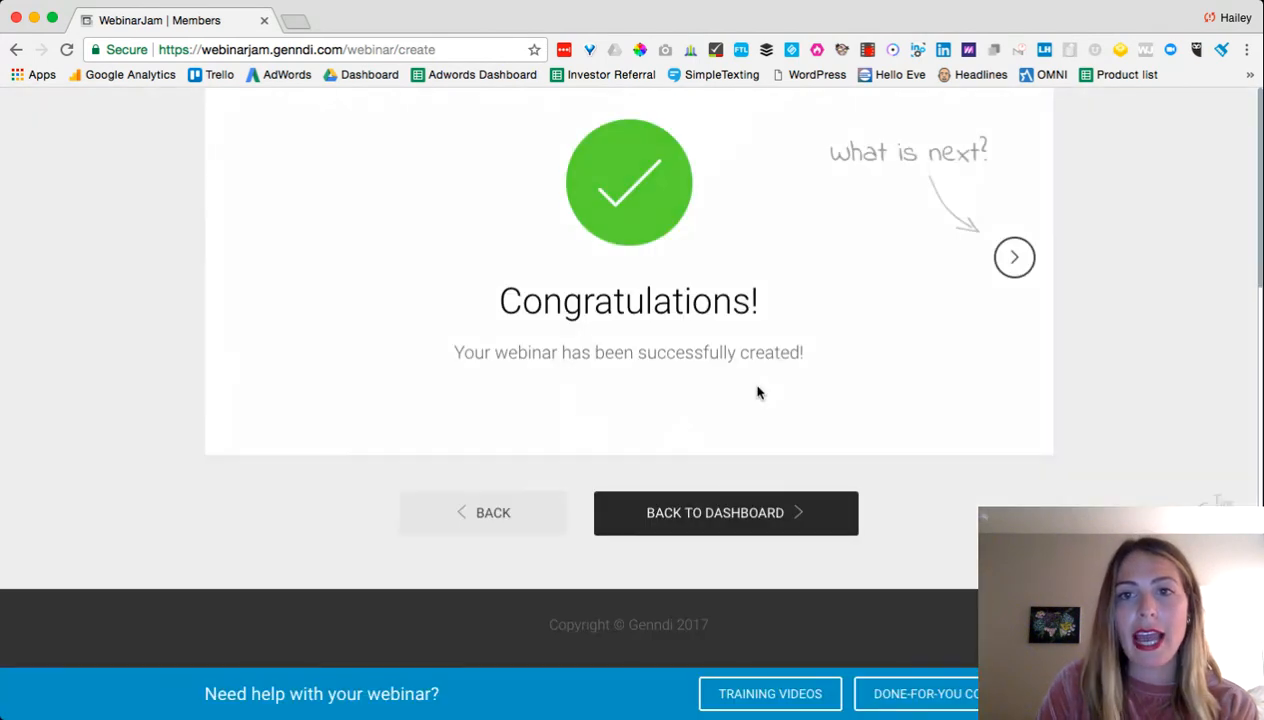
Step: Go through the closing slides about test and live links and continue to the My webinars dashboard
click(1016, 261)
scroll(787, 319, up, 3)
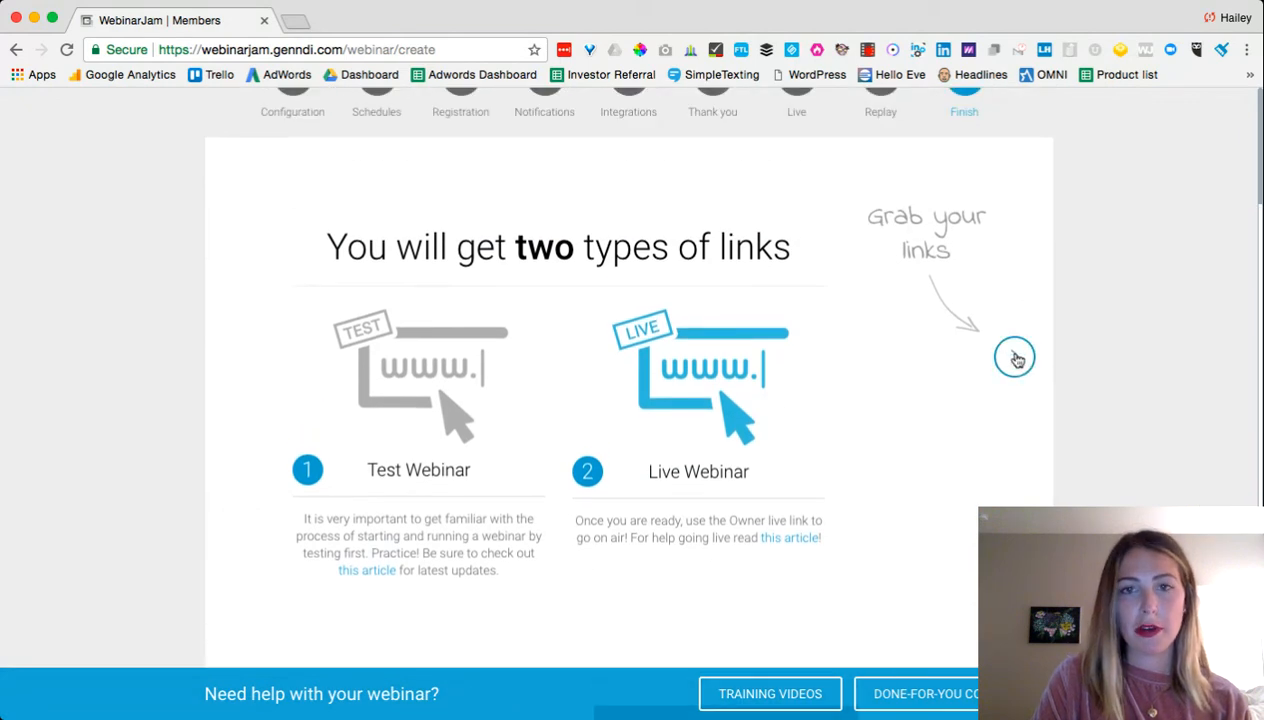
click(1016, 359)
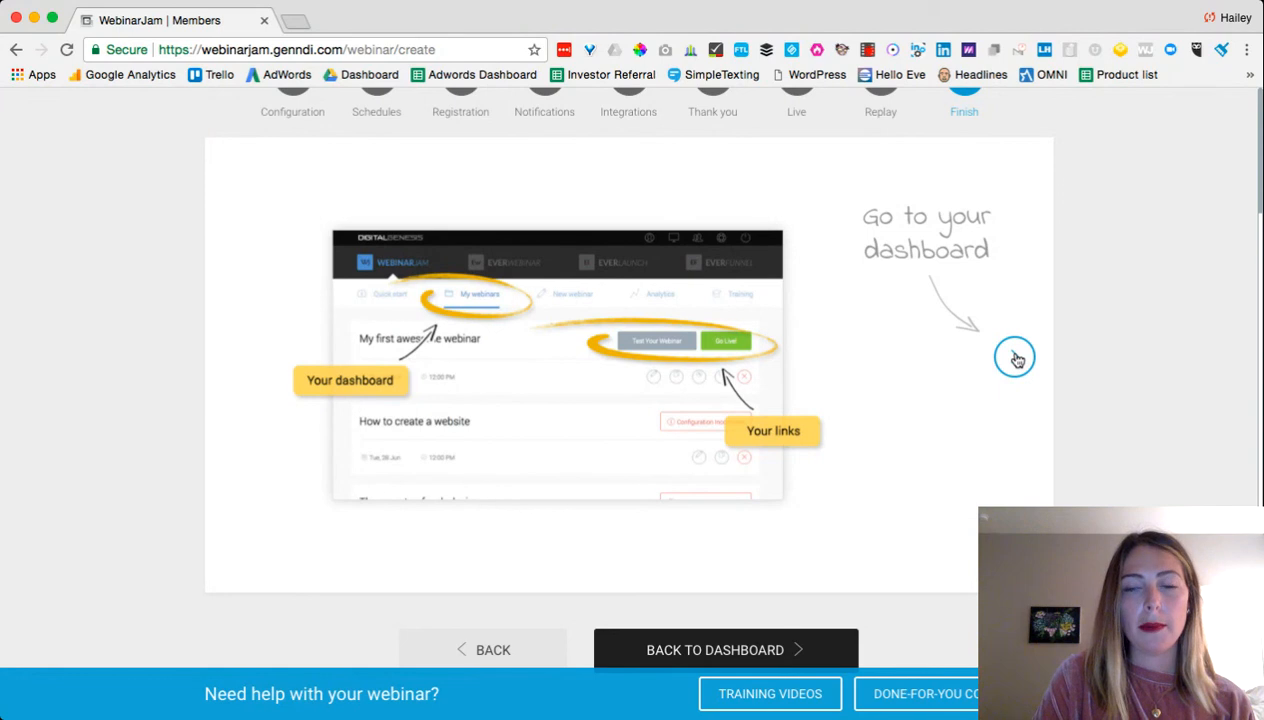
click(1016, 359)
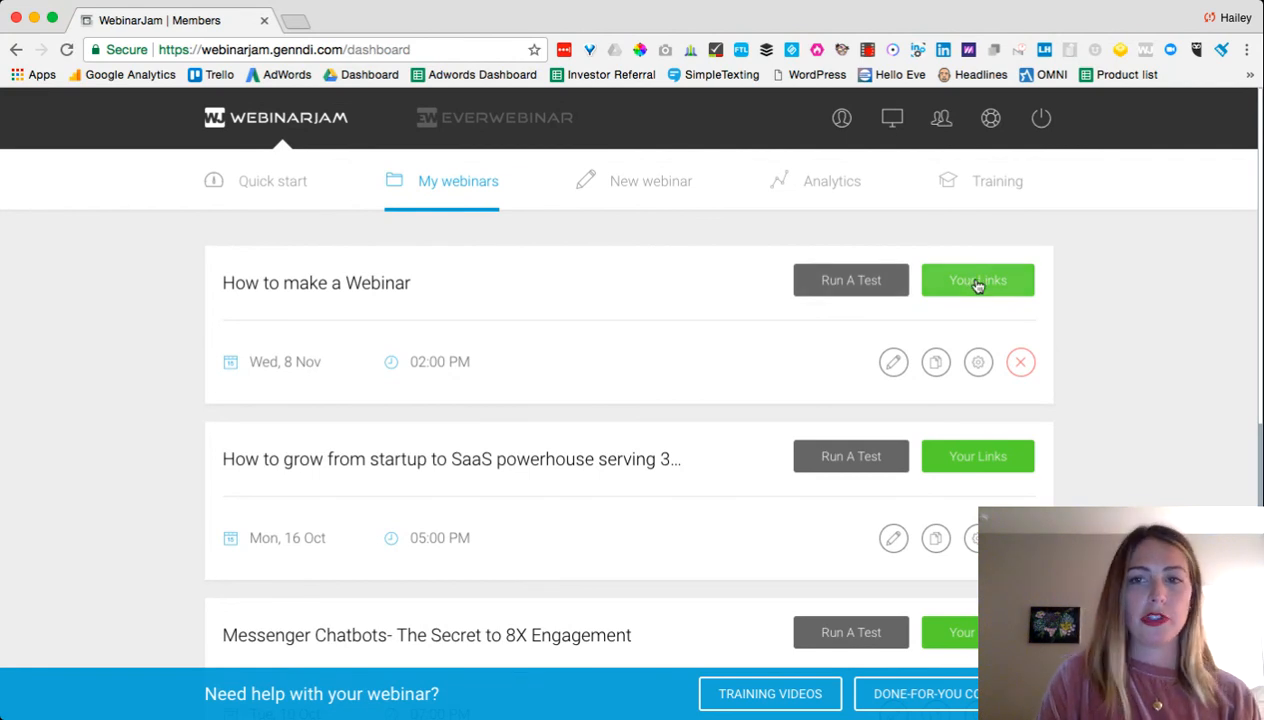
Step: Review the live invitation options for "How to make a Webinar": registration page link, website embed code and direct live room link
click(979, 286)
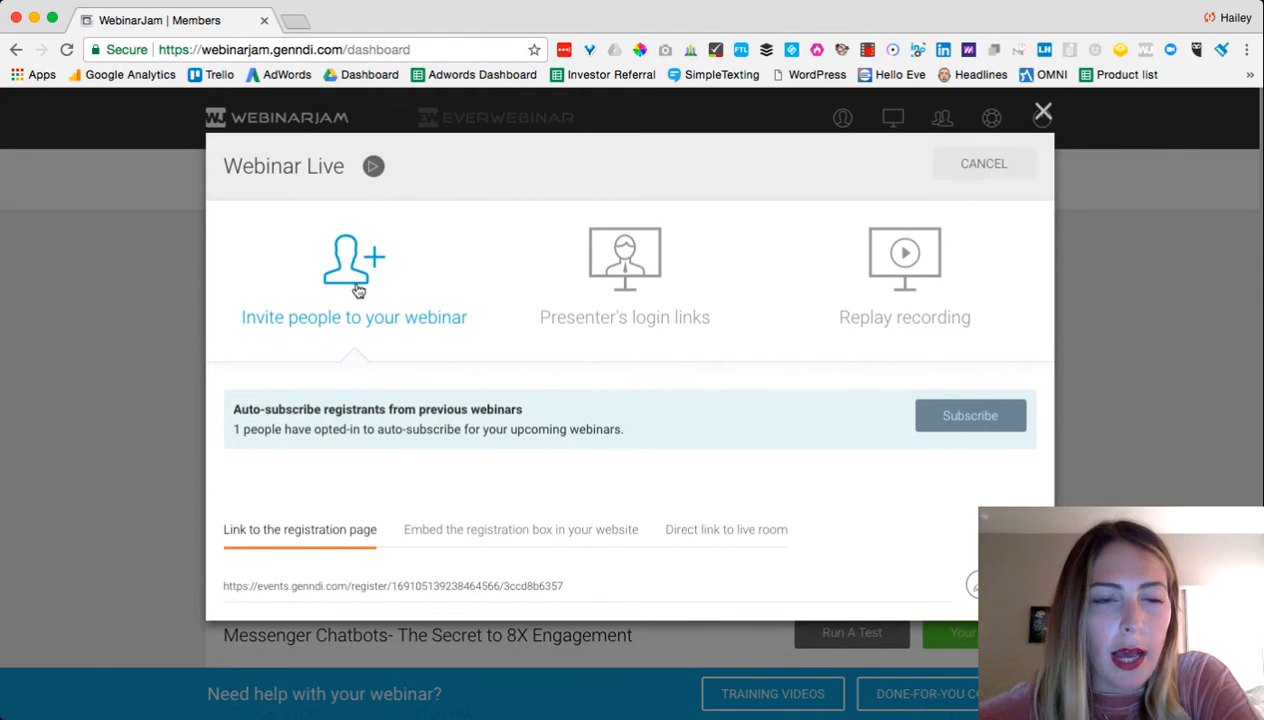
drag(334, 586, 516, 574)
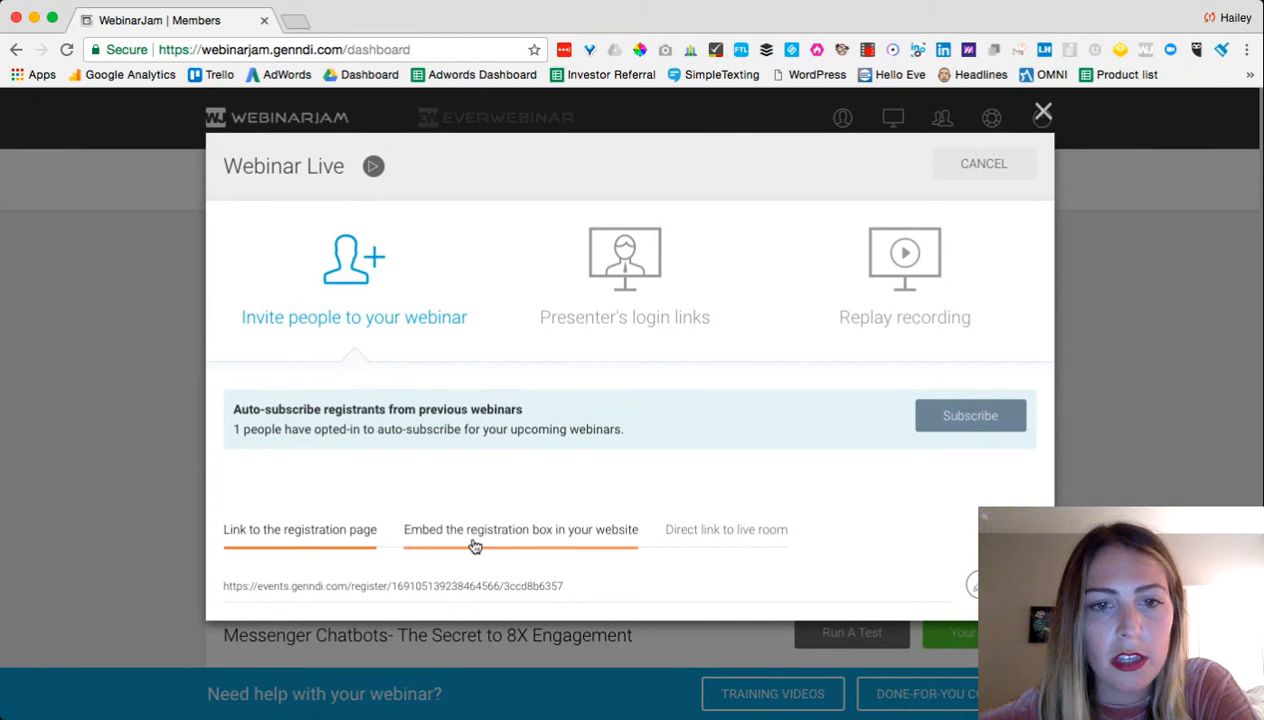
click(472, 535)
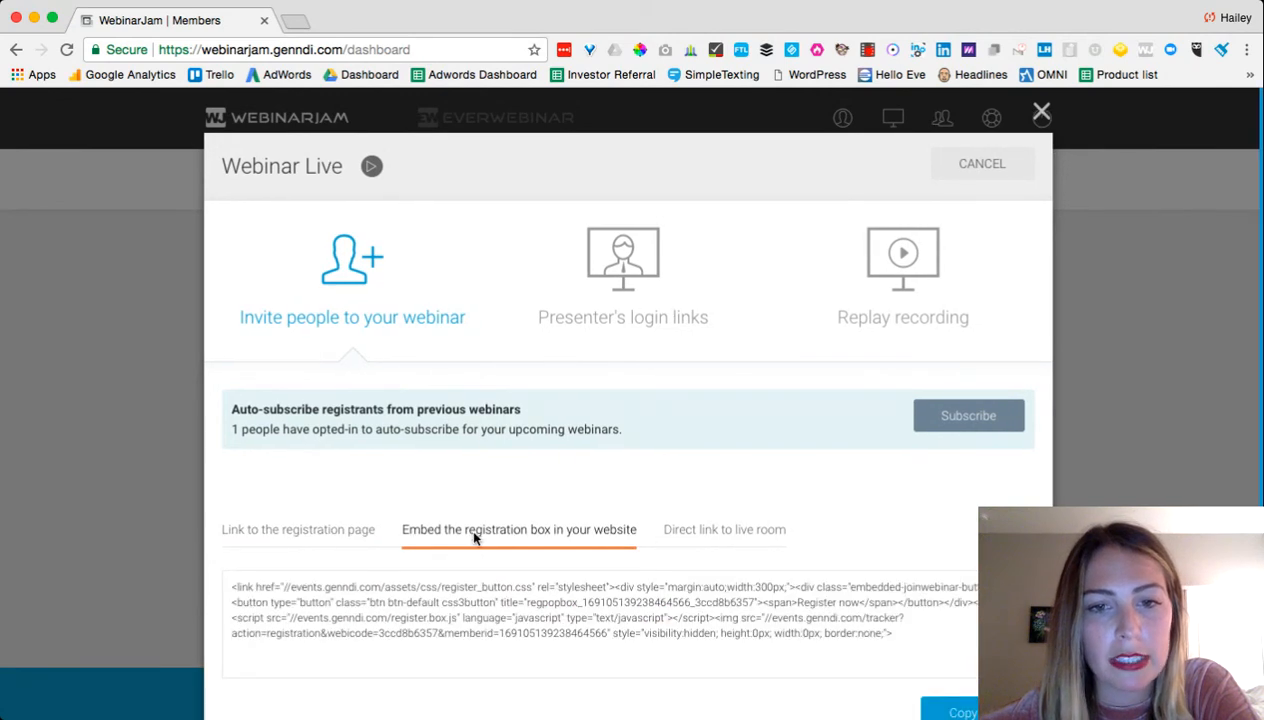
scroll(485, 605, down, 1)
click(702, 483)
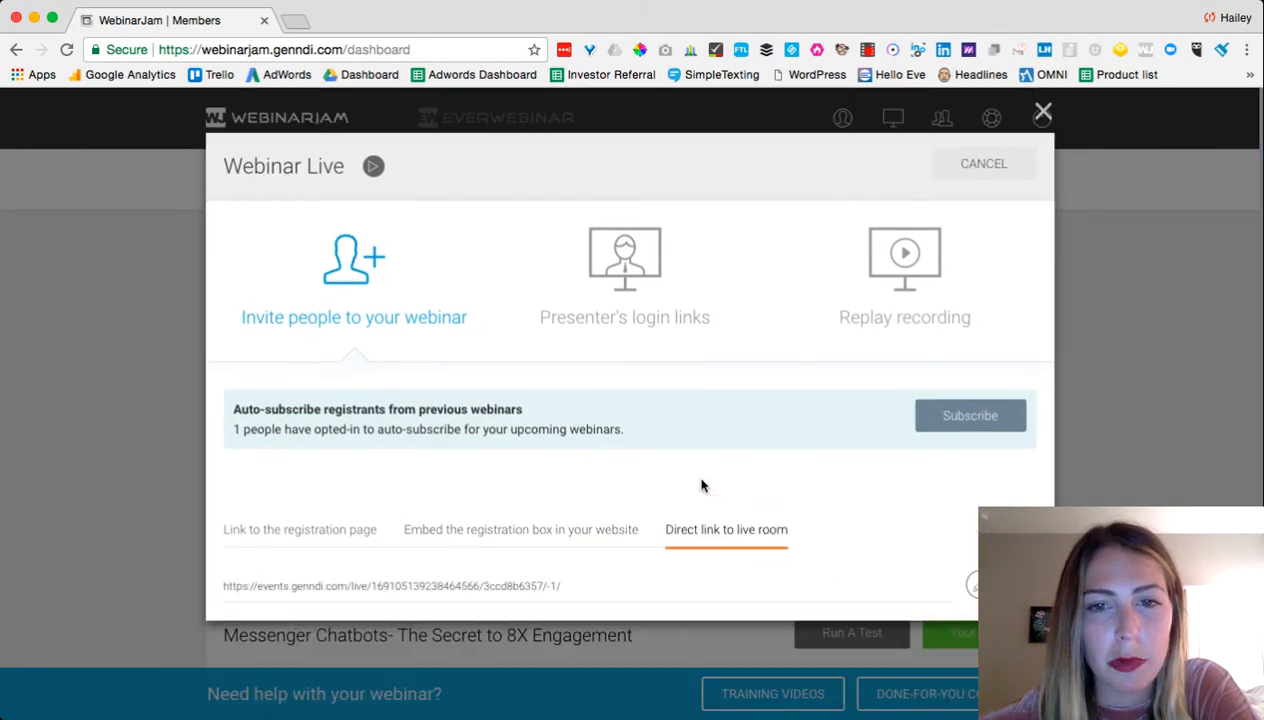
Step: Examine the presenter's live room and control center login links and the replay recording section, and close the live links
click(620, 290)
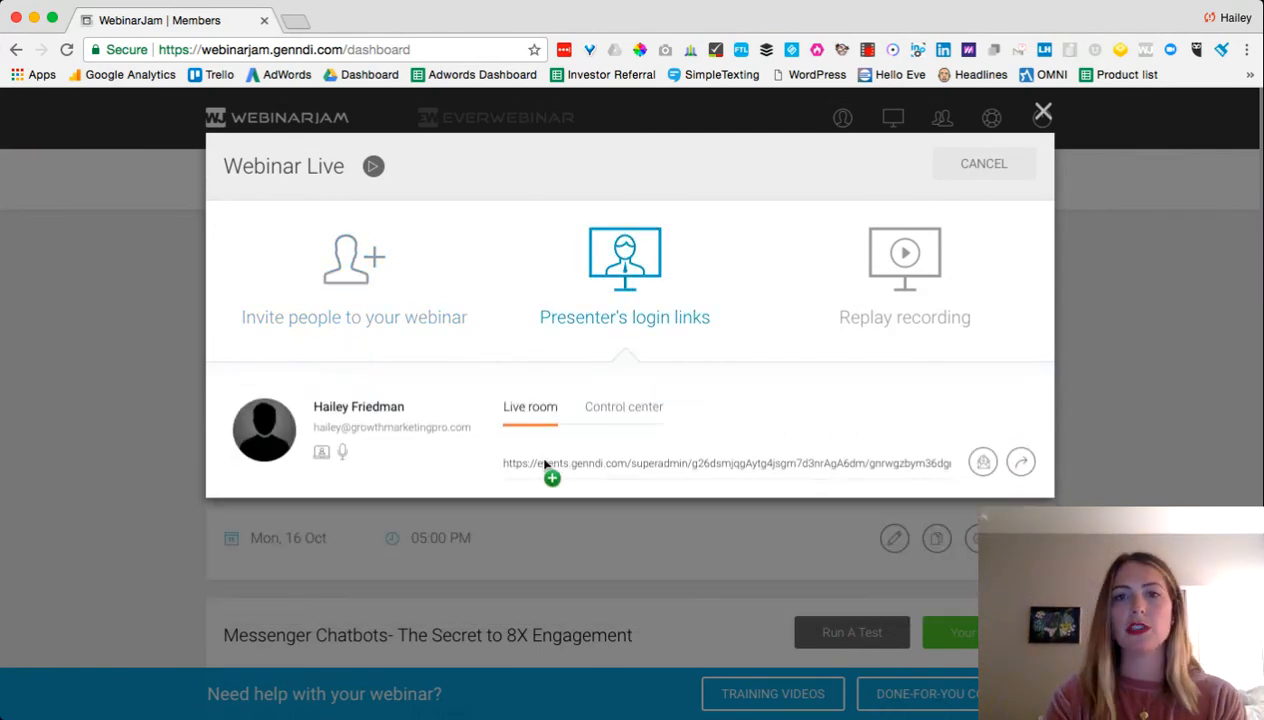
click(606, 409)
click(541, 408)
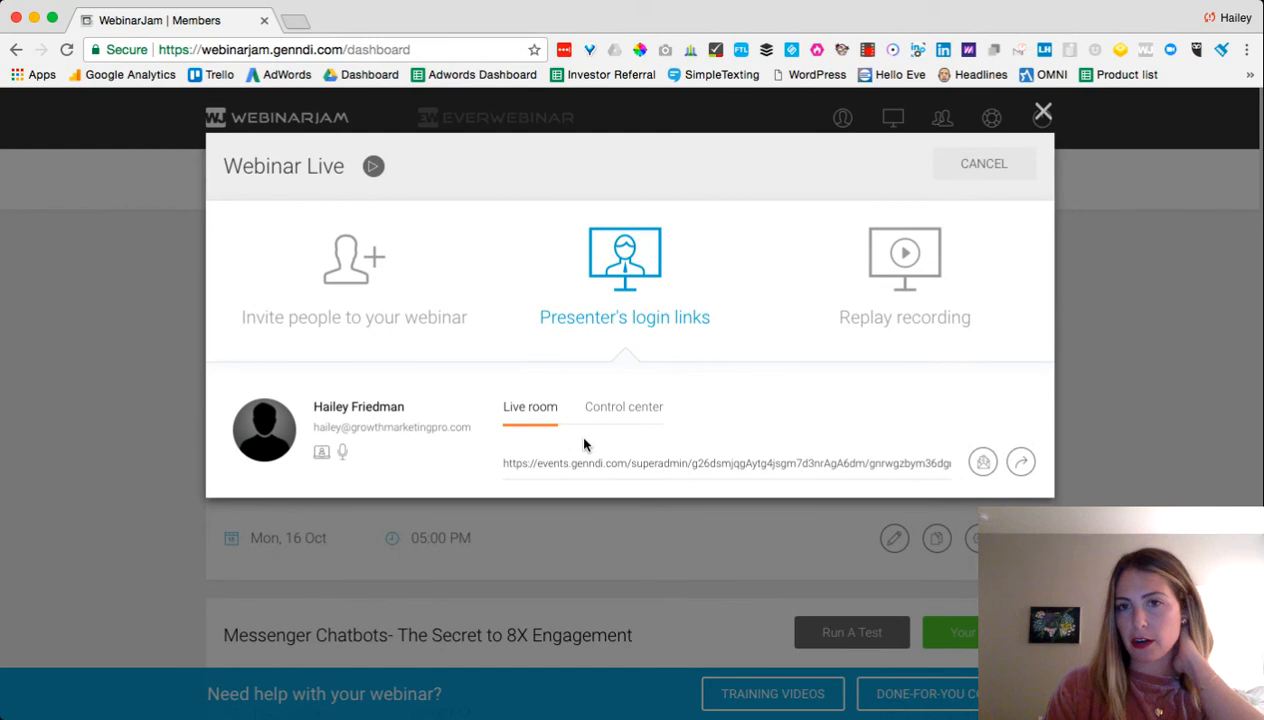
click(904, 265)
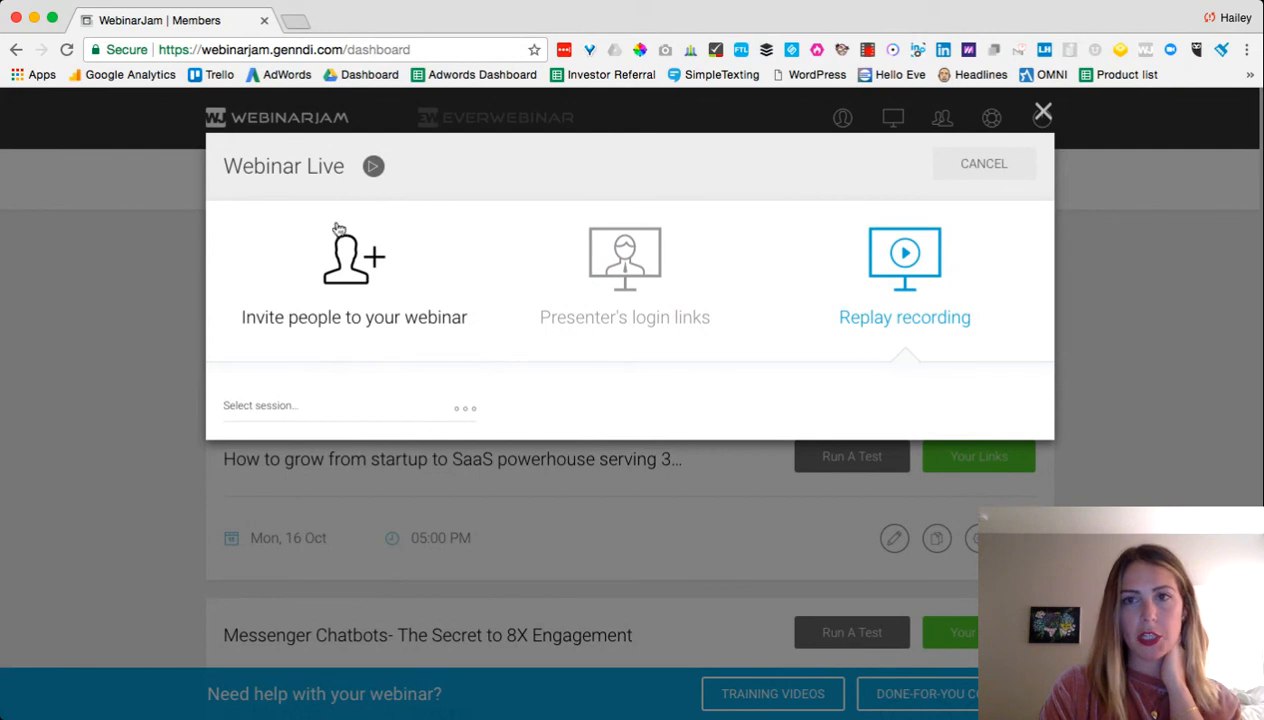
click(981, 171)
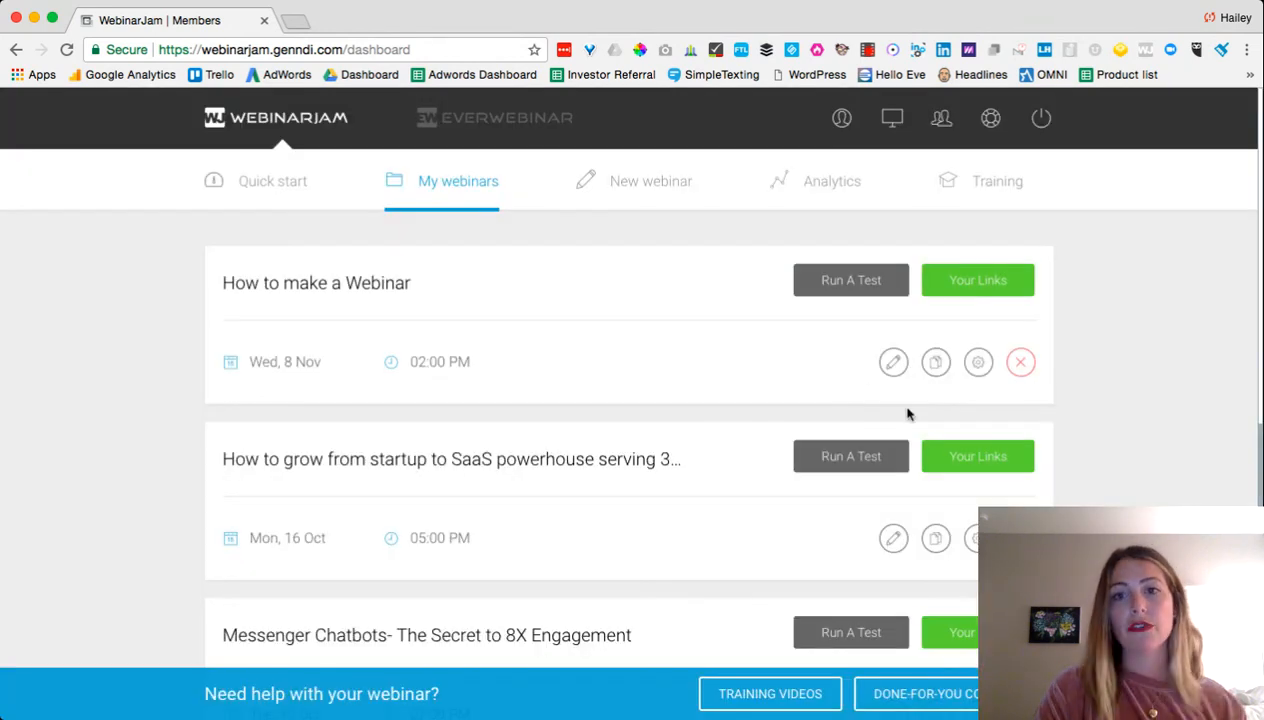
Step: View the test webinar links for "How to make a Webinar", compare them with its live links, and return to the dashboard
click(841, 280)
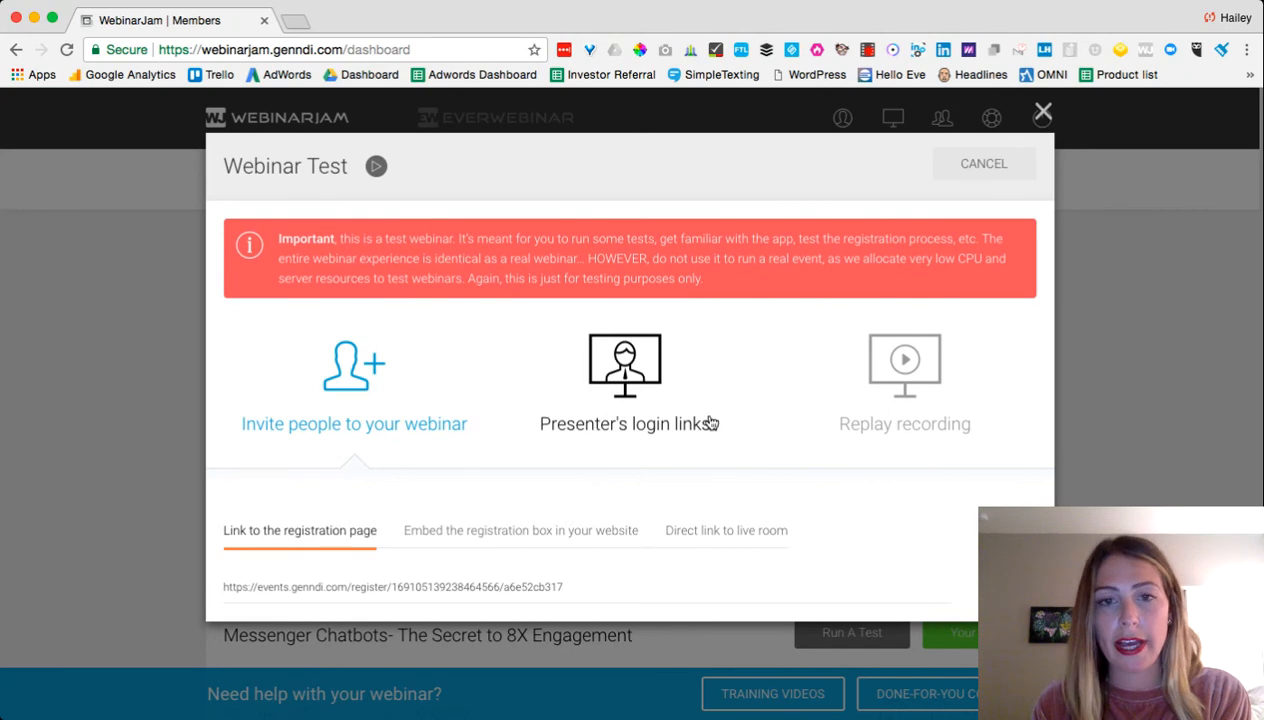
click(1043, 113)
click(973, 278)
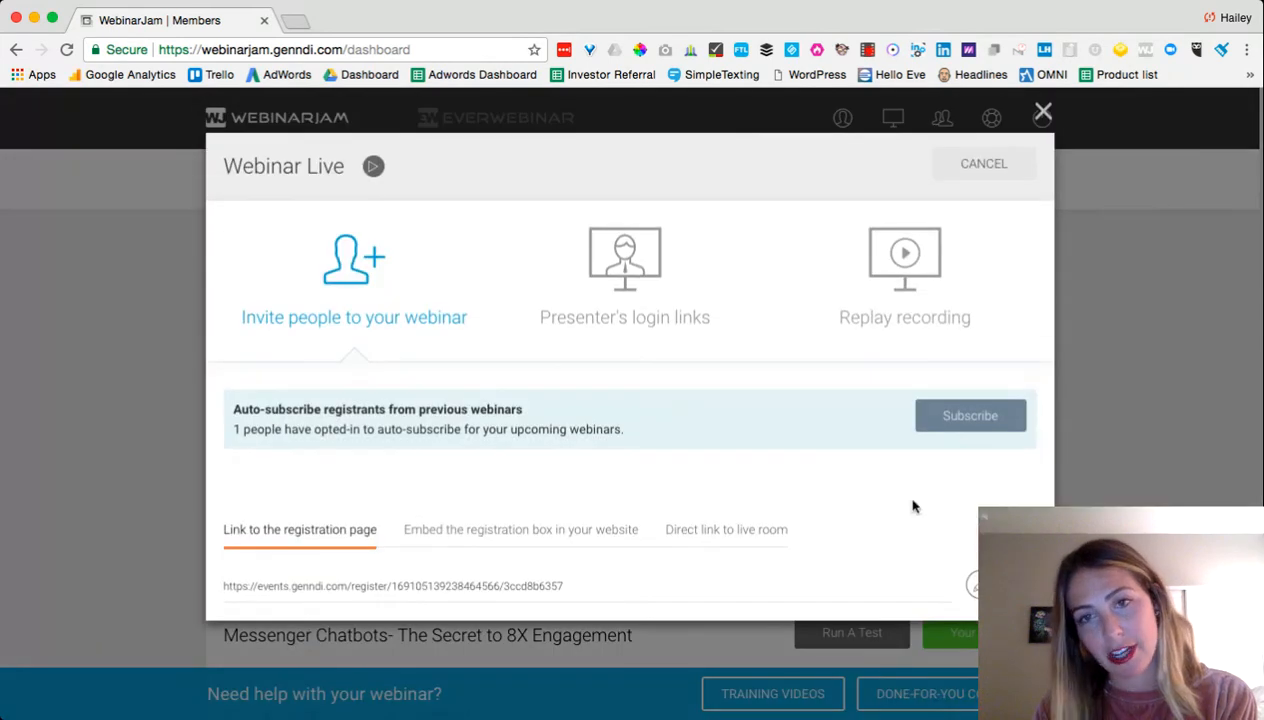
click(1043, 113)
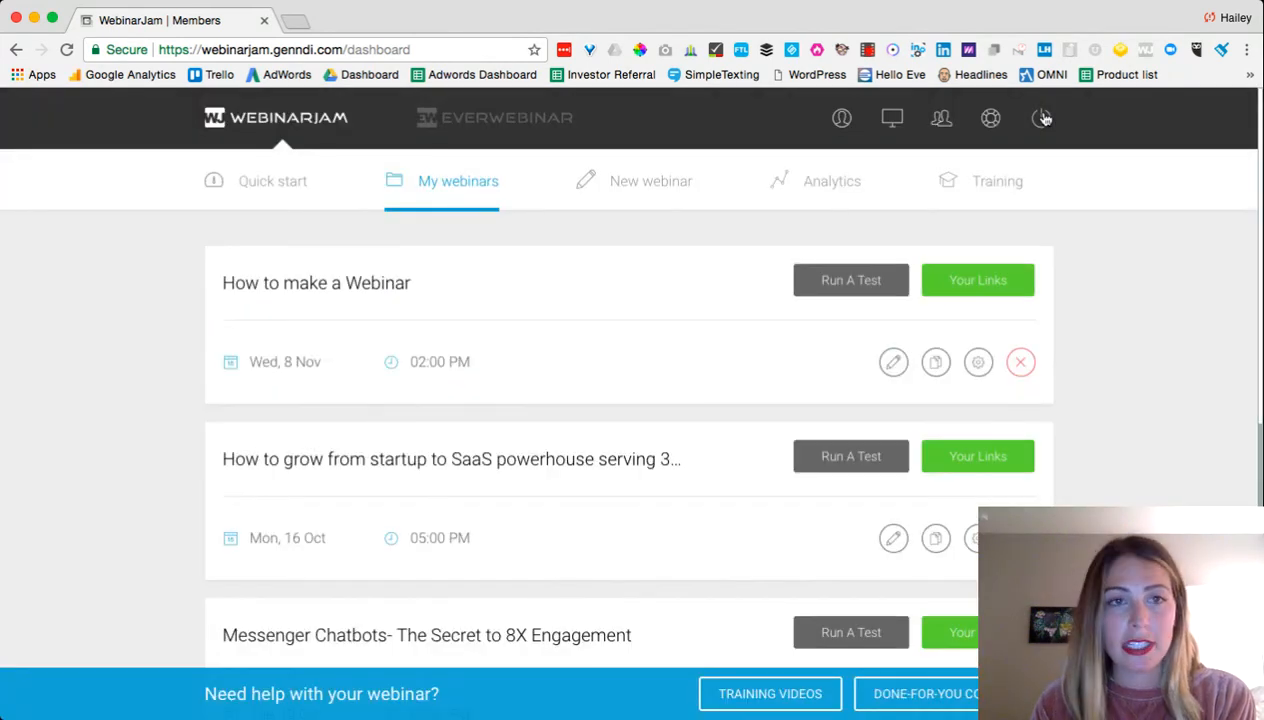